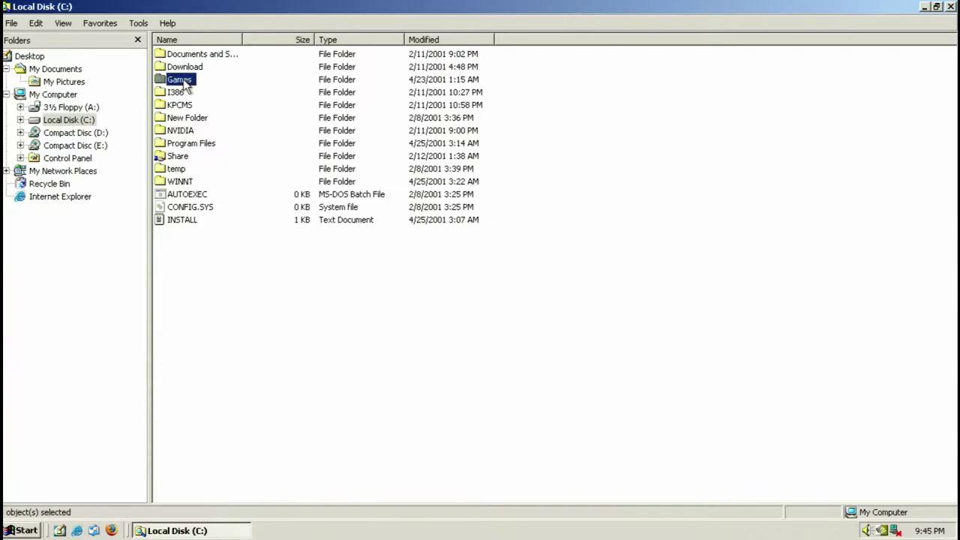
Open the Games\UT\System folder on the local C: disk
{"action": "double_click", "coordinate": [174, 54]}
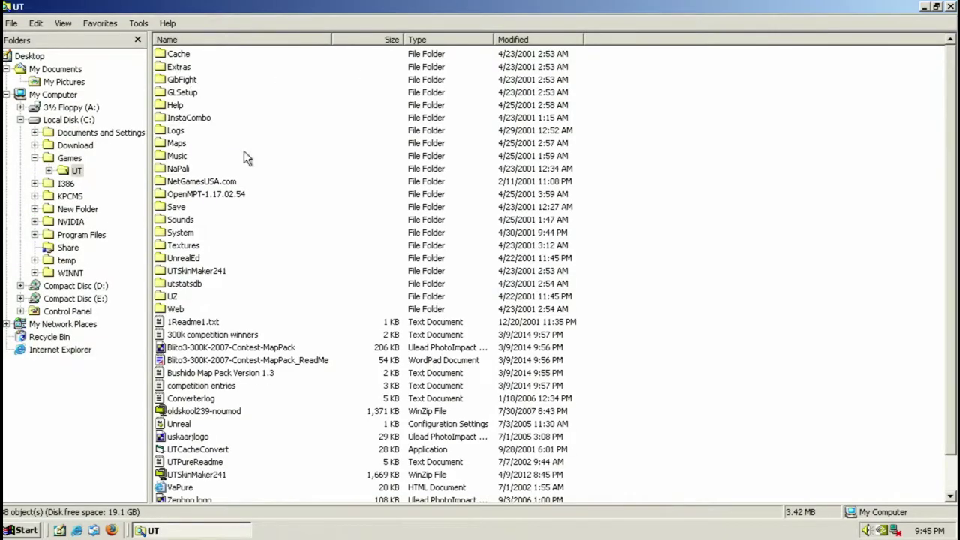
{"action": "double_click", "coordinate": [188, 234]}
{"action": "left_click", "coordinate": [190, 246]}
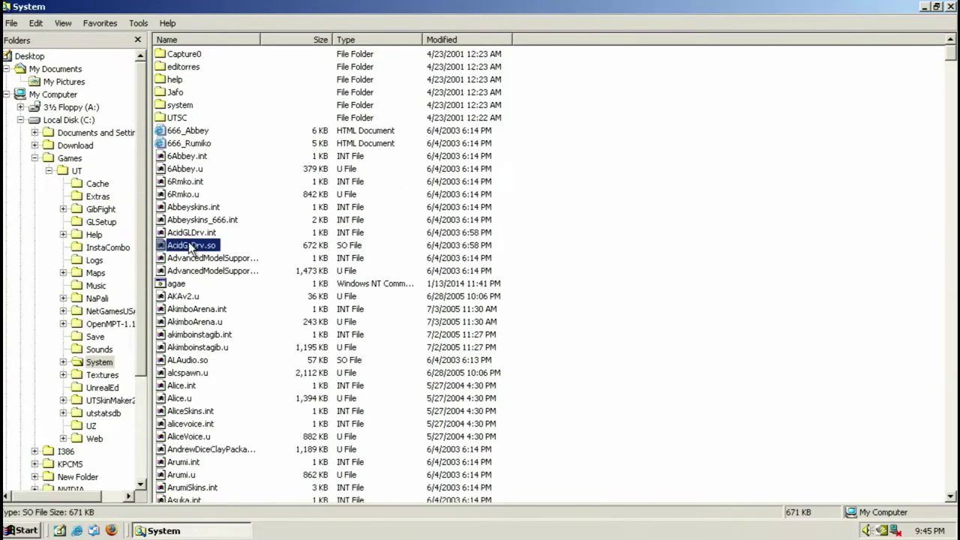
Find the UnrealTournament configuration settings file in the System folder and open it in a maximized Notepad window
{"action": "key", "text": "u"}
{"action": "scroll", "coordinate": [193, 255], "scroll_direction": "down", "scroll_amount": 4}
{"action": "scroll", "coordinate": [195, 258], "scroll_direction": "down", "scroll_amount": 14}
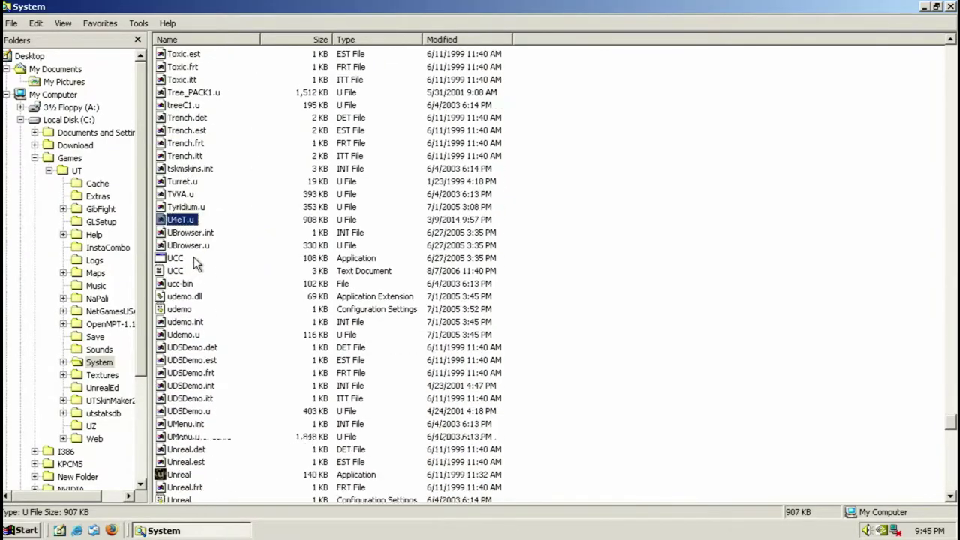
{"action": "scroll", "coordinate": [199, 268], "scroll_direction": "down", "scroll_amount": 3}
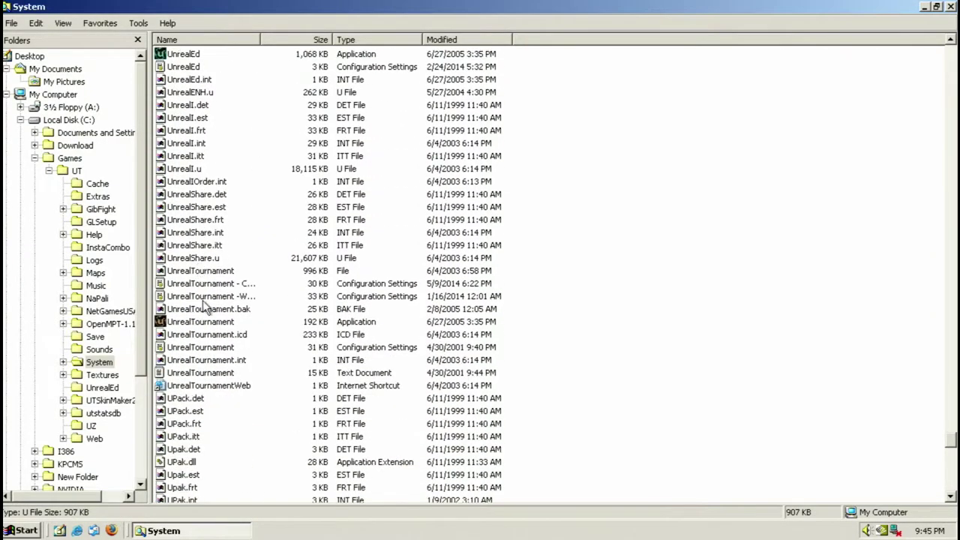
{"action": "double_click", "coordinate": [205, 349]}
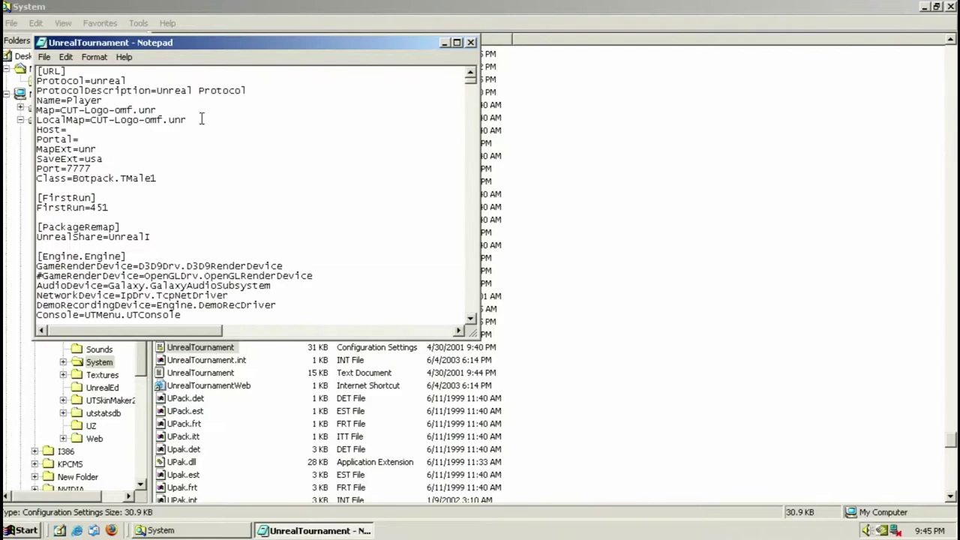
{"action": "double_click", "coordinate": [265, 44]}
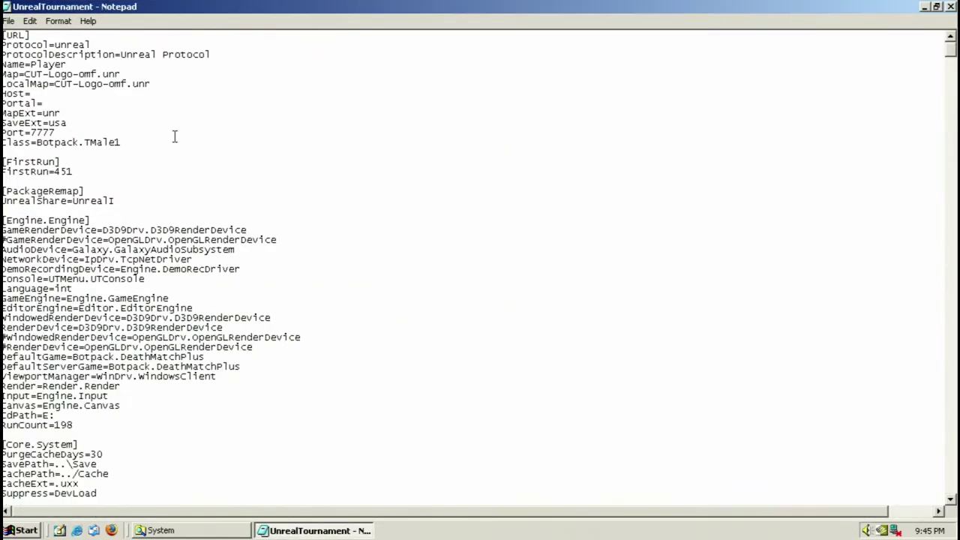
Examine the Direct3D 9 and OpenGL render device lines in the [Engine.Engine] section
{"action": "left_click_drag", "start_coordinate": [249, 229], "coordinate": [96, 230]}
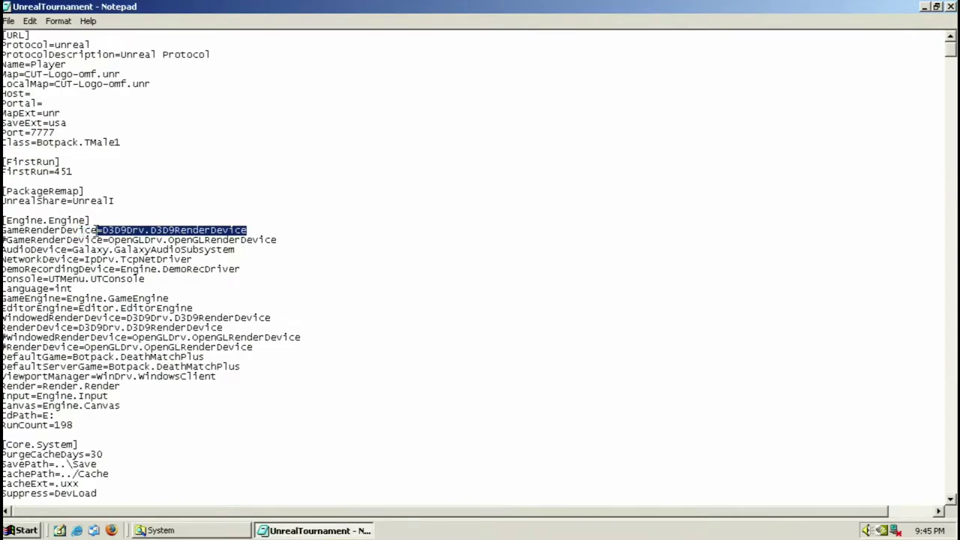
{"action": "left_click", "coordinate": [282, 240]}
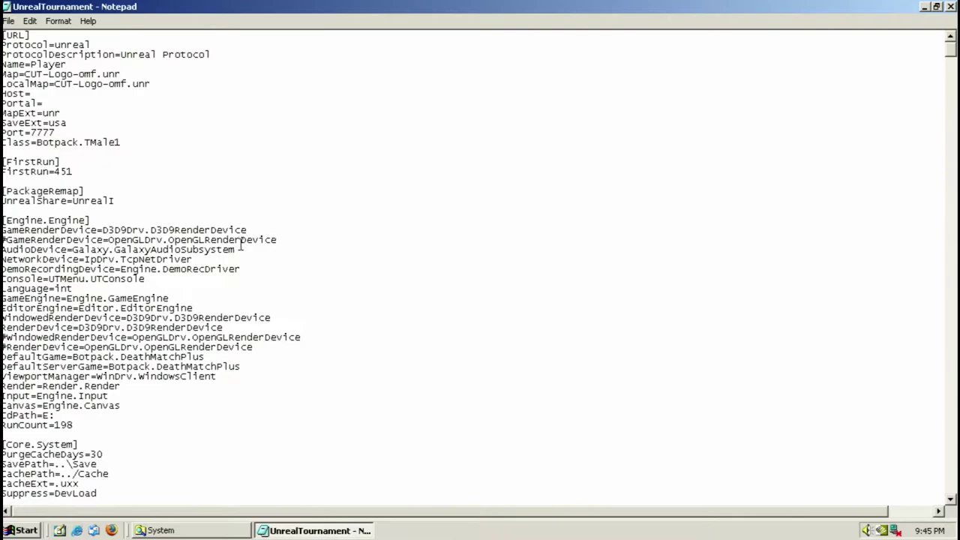
{"action": "left_click_drag", "start_coordinate": [283, 241], "coordinate": [109, 242]}
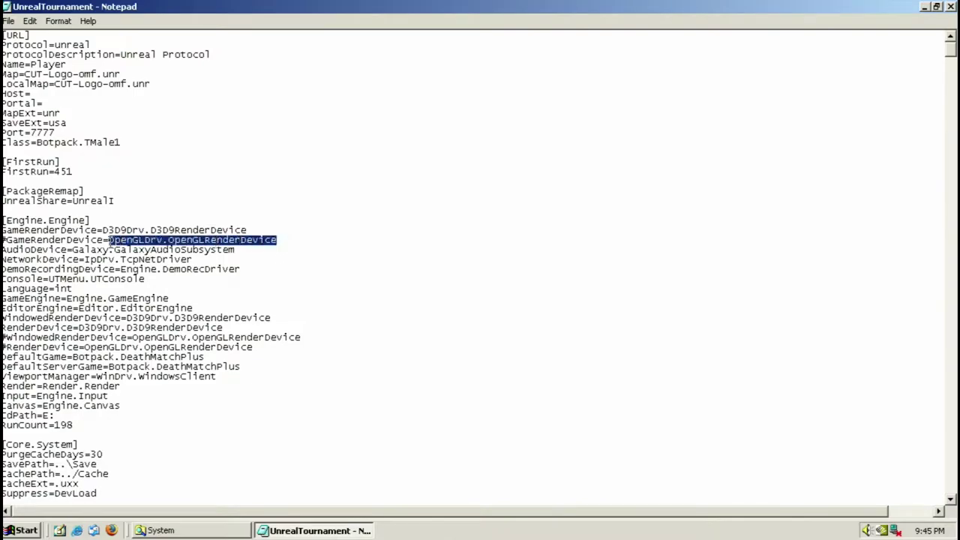
{"action": "left_click", "coordinate": [298, 278]}
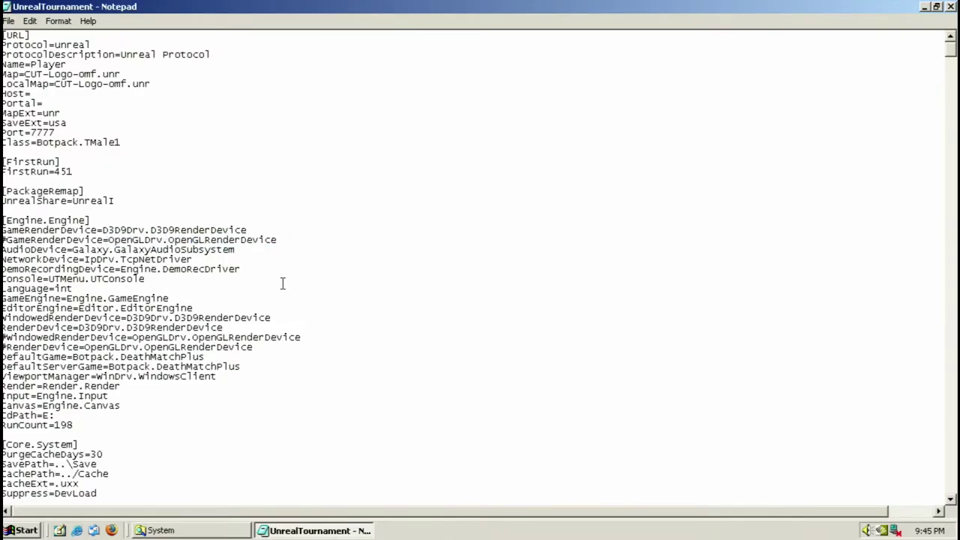
{"action": "left_click_drag", "start_coordinate": [297, 308], "coordinate": [9, 353]}
{"action": "left_click", "coordinate": [9, 353]}
{"action": "scroll", "coordinate": [168, 367], "scroll_direction": "down", "scroll_amount": 2}
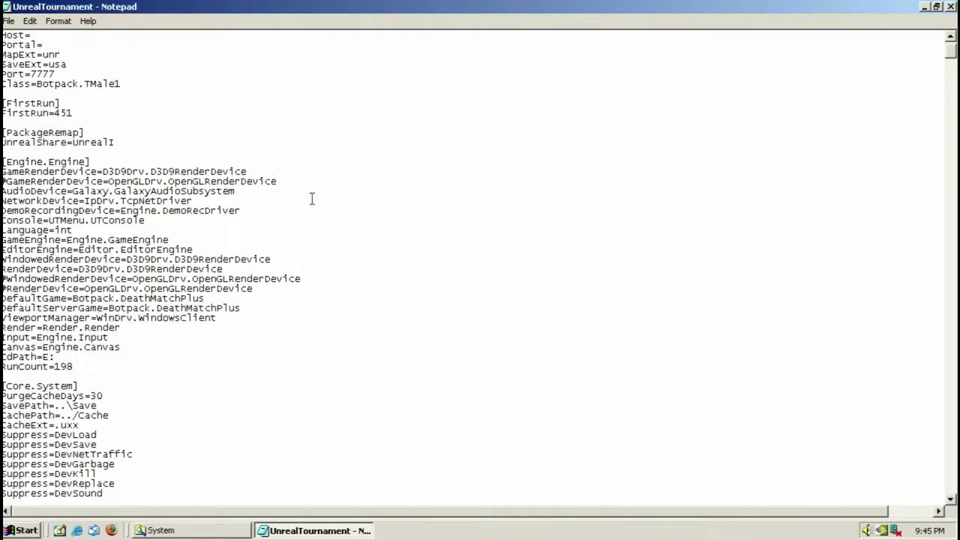
Examine the cache size and the master server addresses in the [Engine.GameEngine] section
{"action": "scroll", "coordinate": [480, 262], "scroll_direction": "down", "scroll_amount": 20}
{"action": "scroll", "coordinate": [480, 262], "scroll_direction": "up", "scroll_amount": 6}
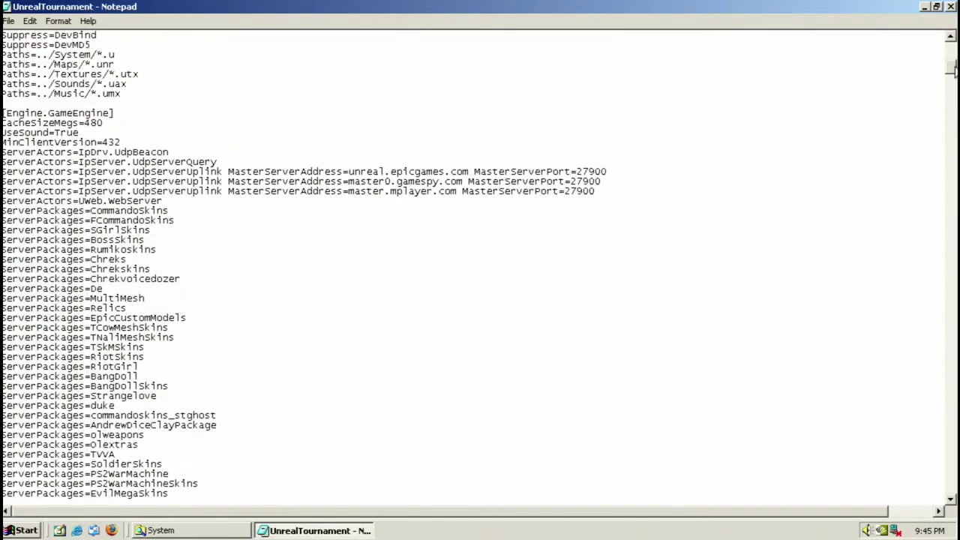
{"action": "left_click", "coordinate": [107, 123]}
{"action": "key", "text": "Left"}
{"action": "key", "text": "Left"}
{"action": "key", "text": "Left"}
{"action": "scroll", "coordinate": [192, 150], "scroll_direction": "down", "scroll_amount": 2}
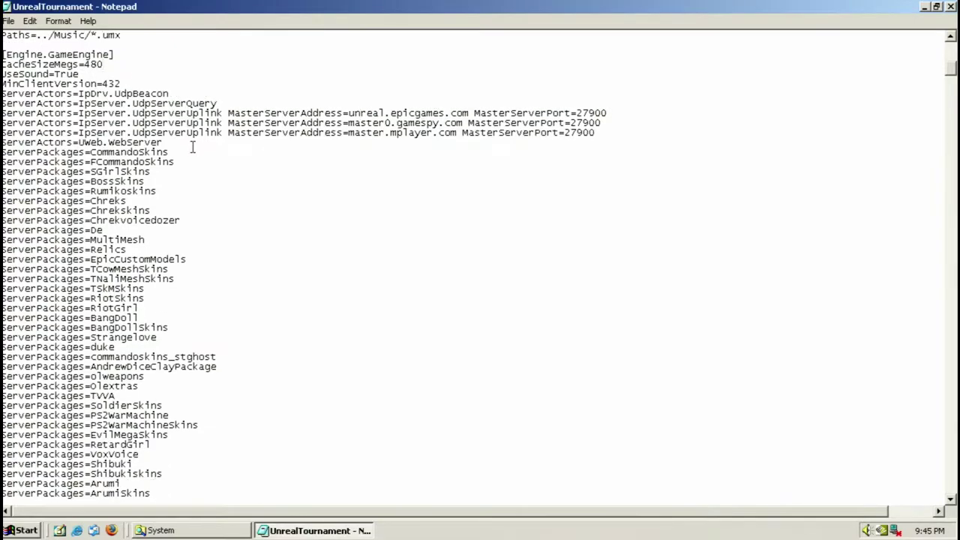
{"action": "double_click", "coordinate": [453, 122]}
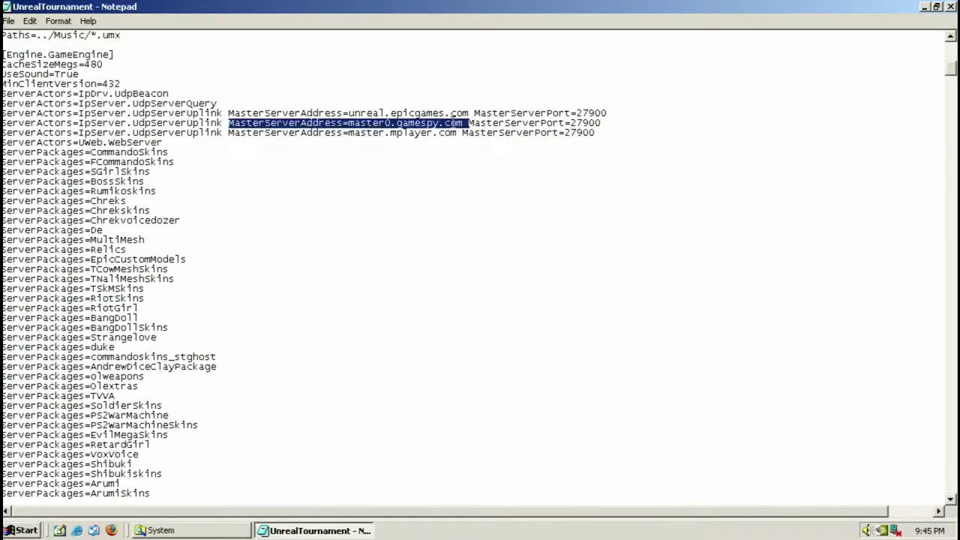
{"action": "left_click", "coordinate": [343, 161]}
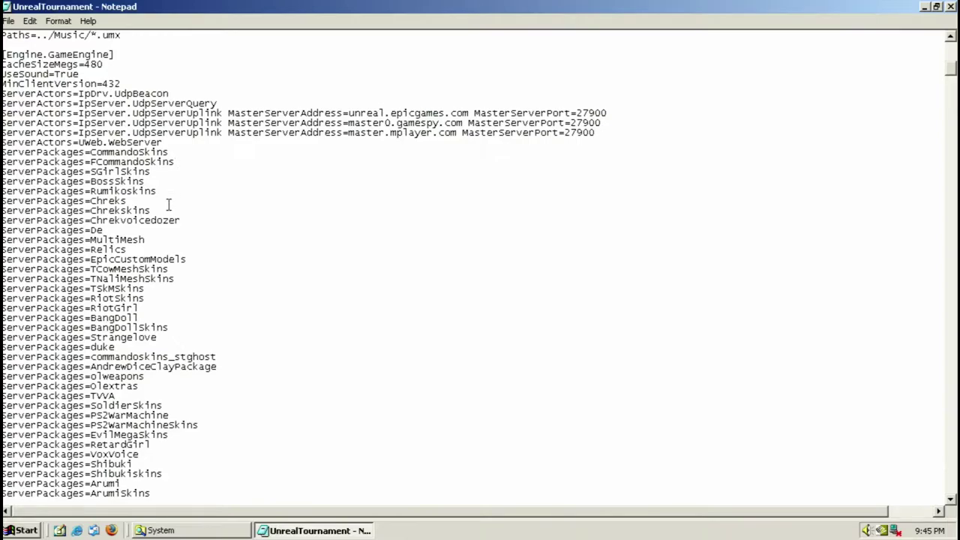
Capitalize the P of "Serverpackages" in the 6Abbey line of the server package list and save the file
{"action": "scroll", "coordinate": [169, 204], "scroll_direction": "down", "scroll_amount": 1}
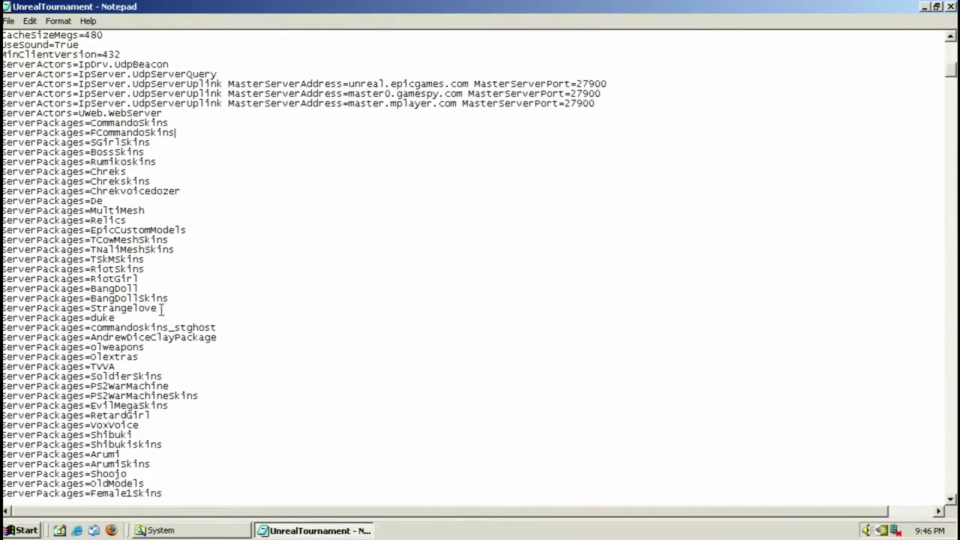
{"action": "scroll", "coordinate": [189, 339], "scroll_direction": "down", "scroll_amount": 5}
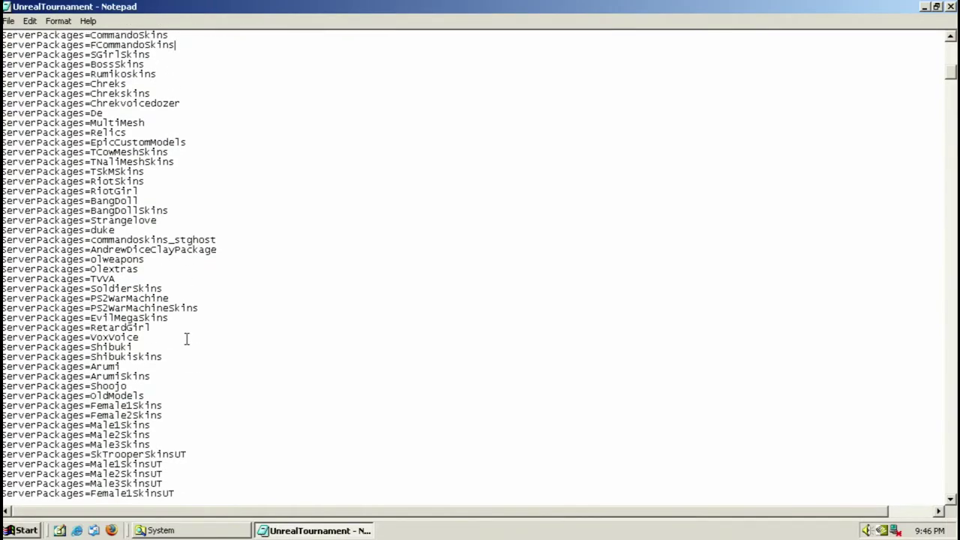
{"action": "scroll", "coordinate": [186, 339], "scroll_direction": "down", "scroll_amount": 5}
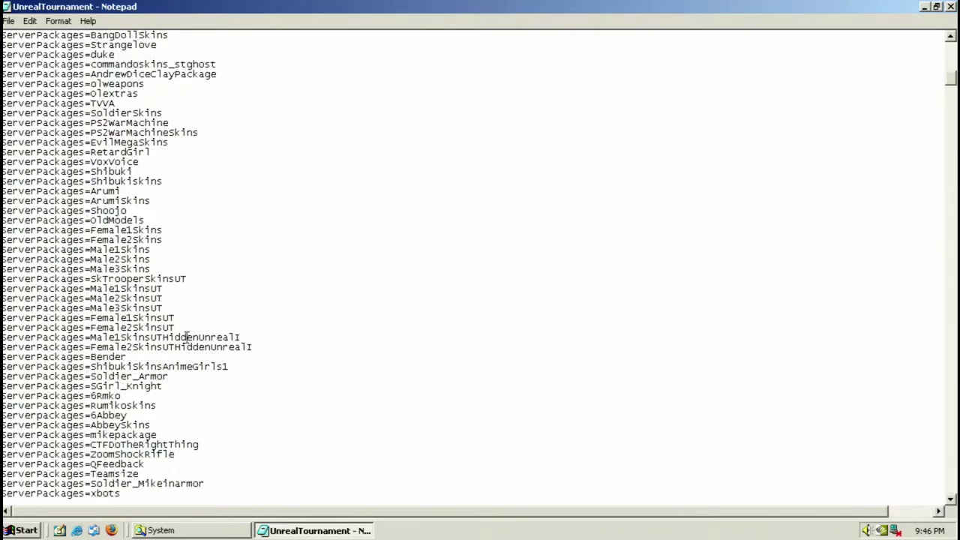
{"action": "scroll", "coordinate": [187, 339], "scroll_direction": "down", "scroll_amount": 8}
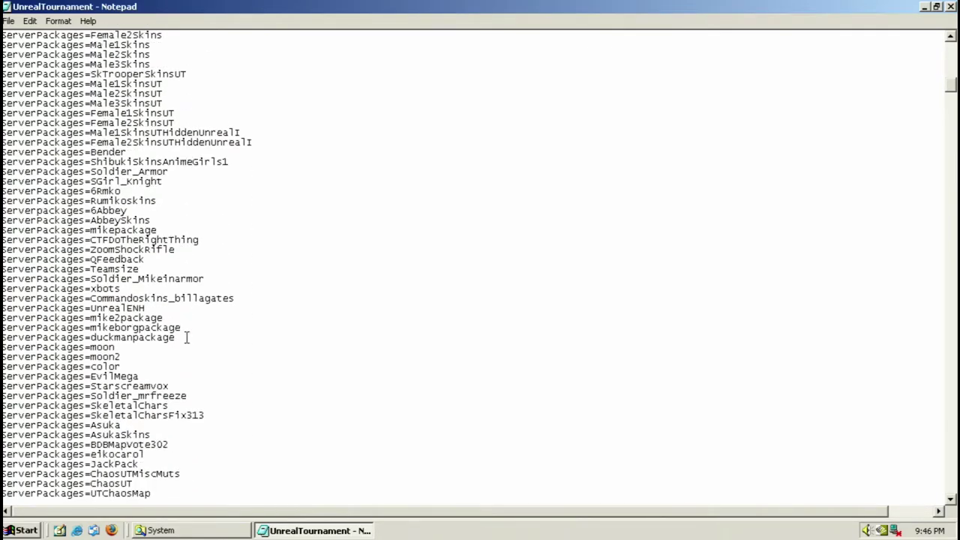
{"action": "scroll", "coordinate": [188, 338], "scroll_direction": "down", "scroll_amount": 2}
{"action": "scroll", "coordinate": [188, 338], "scroll_direction": "up", "scroll_amount": 1}
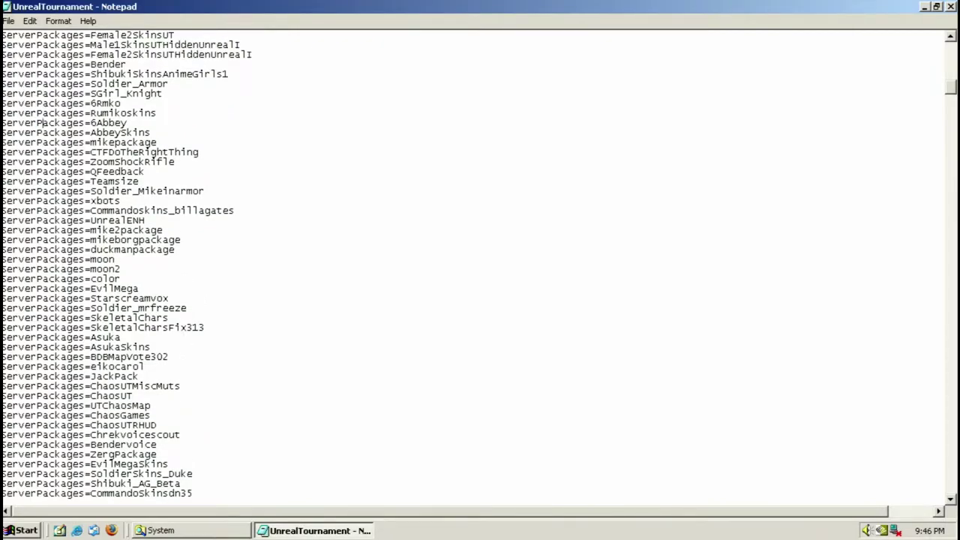
{"action": "left_click", "coordinate": [9, 21]}
{"action": "left_click", "coordinate": [21, 62]}
{"action": "left_click", "coordinate": [260, 298]}
Capitalize the p of "Serverpackage" in the DTpackage line and save the file
{"action": "scroll", "coordinate": [258, 299], "scroll_direction": "down", "scroll_amount": 2}
{"action": "scroll", "coordinate": [258, 298], "scroll_direction": "down", "scroll_amount": 6}
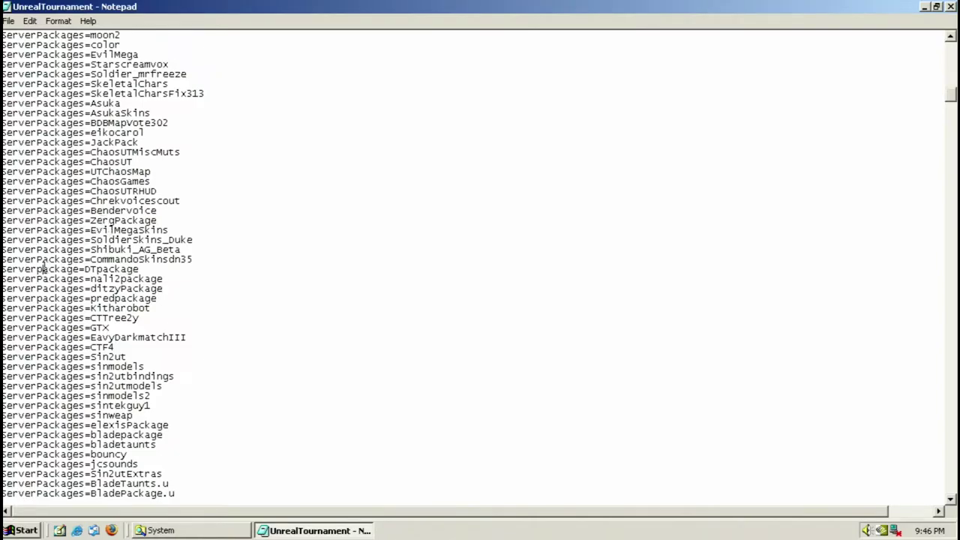
{"action": "left_click_drag", "start_coordinate": [36, 269], "coordinate": [43, 269]}
{"action": "type", "text": "P"}
{"action": "scroll", "coordinate": [135, 254], "scroll_direction": "down", "scroll_amount": 10}
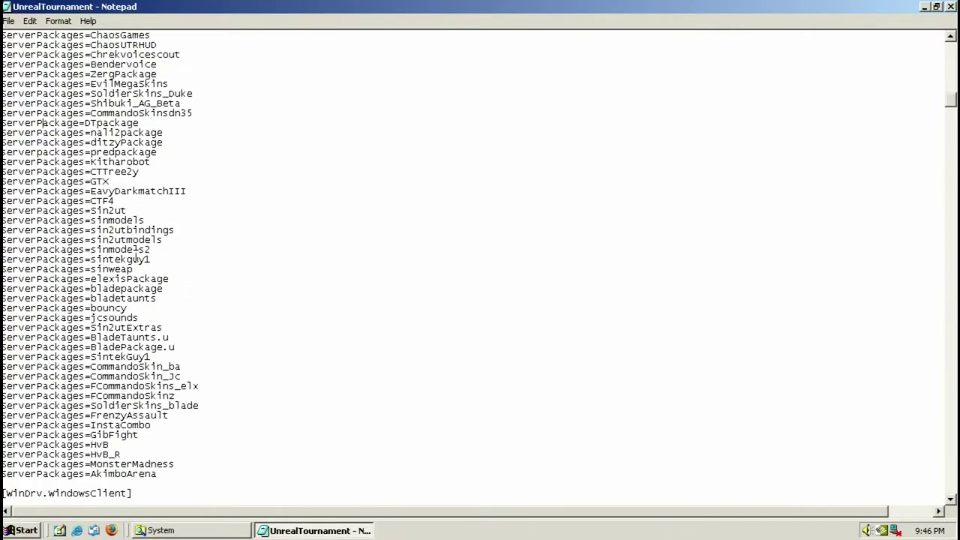
{"action": "left_click", "coordinate": [8, 21]}
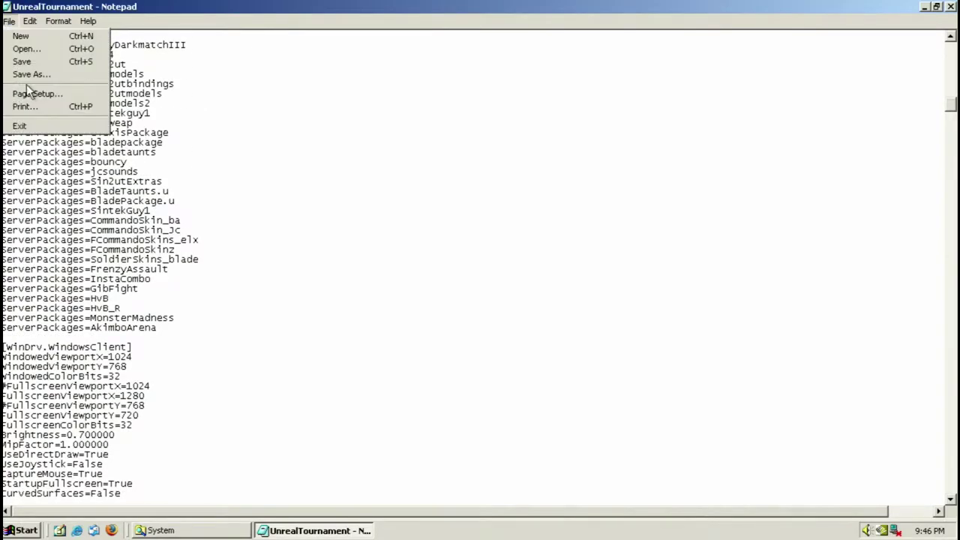
{"action": "left_click", "coordinate": [20, 63]}
Try other fullscreen resolution values in the [WinDrv.WindowsClient] section, including 1440 for FullscreenViewportX and 1080 for FullscreenViewportY
{"action": "scroll", "coordinate": [102, 174], "scroll_direction": "down", "scroll_amount": 4}
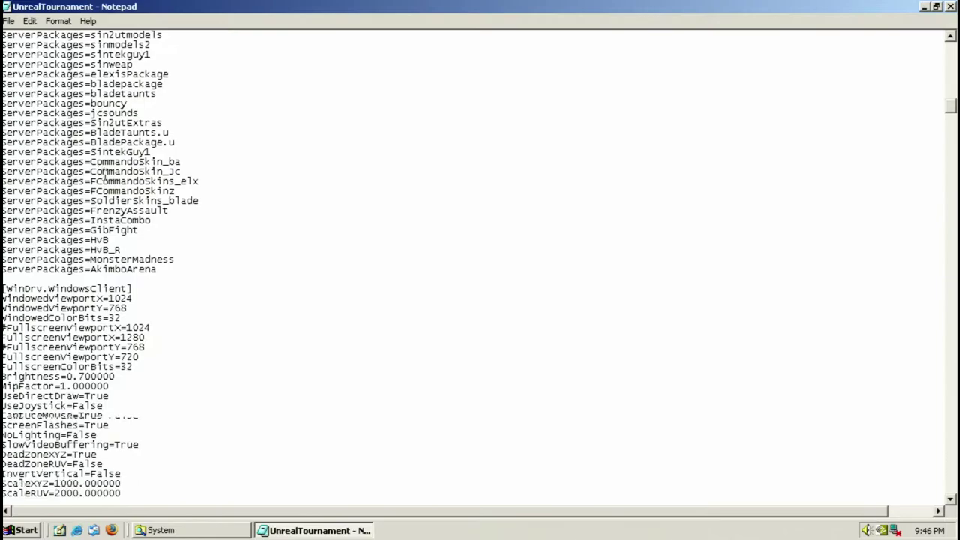
{"action": "left_click_drag", "start_coordinate": [160, 278], "coordinate": [116, 278]}
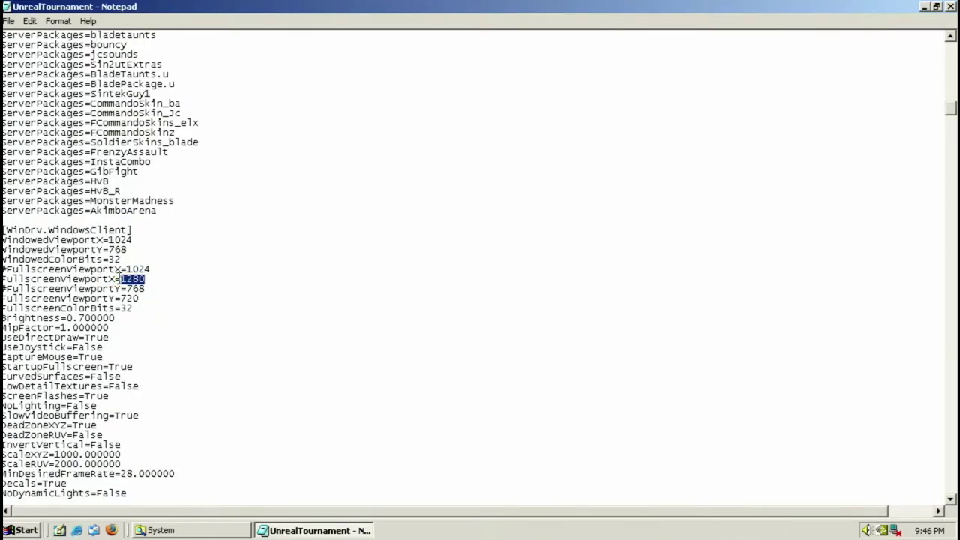
{"action": "type", "text": "144"}
{"action": "left_click_drag", "start_coordinate": [147, 298], "coordinate": [120, 297]}
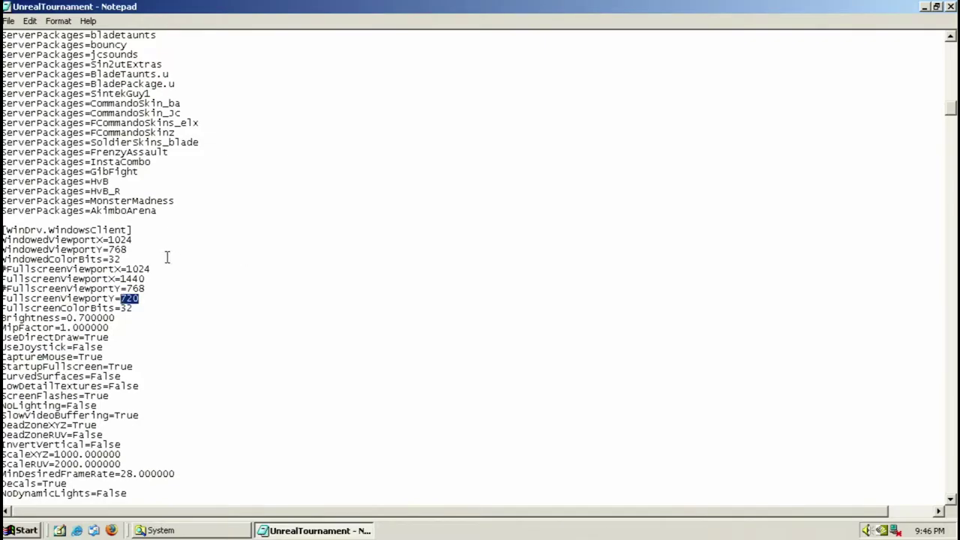
{"action": "type", "text": "70"}
{"action": "left_click_drag", "start_coordinate": [144, 279], "coordinate": [121, 279]}
{"action": "left_click_drag", "start_coordinate": [140, 299], "coordinate": [120, 299]}
{"action": "type", "text": "1080"}
Set FullscreenViewportX to 1280 and FullscreenViewportY to 720 in the [WinDrv.WindowsClient] section and save the file
{"action": "left_click_drag", "start_coordinate": [145, 279], "coordinate": [133, 279]}
{"action": "type", "text": "280"}
{"action": "left_click_drag", "start_coordinate": [148, 297], "coordinate": [122, 298]}
{"action": "type", "text": "720"}
{"action": "left_click", "coordinate": [139, 307]}
{"action": "left_click", "coordinate": [9, 21]}
{"action": "left_click", "coordinate": [22, 62]}
Compare the display settings in the [WinDrv.WindowsClient] and [XDrv.XClient] sections
{"action": "scroll", "coordinate": [120, 409], "scroll_direction": "down", "scroll_amount": 9}
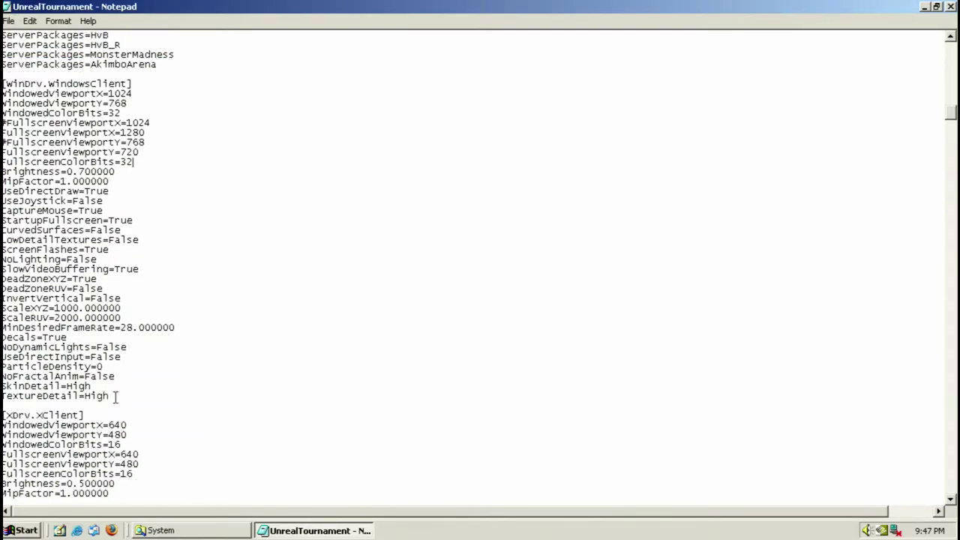
{"action": "scroll", "coordinate": [116, 397], "scroll_direction": "down", "scroll_amount": 7}
{"action": "scroll", "coordinate": [112, 387], "scroll_direction": "up", "scroll_amount": 2}
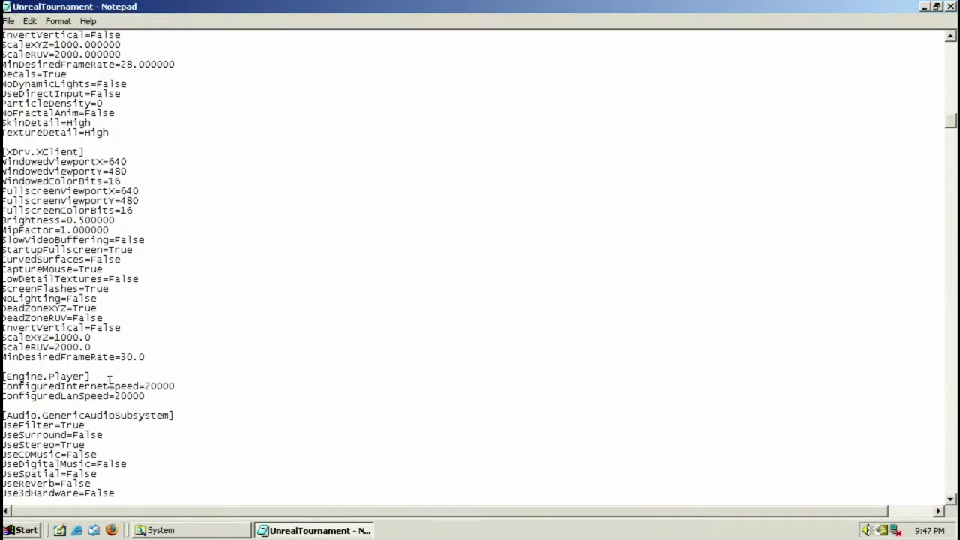
{"action": "left_click_drag", "start_coordinate": [10, 150], "coordinate": [54, 157]}
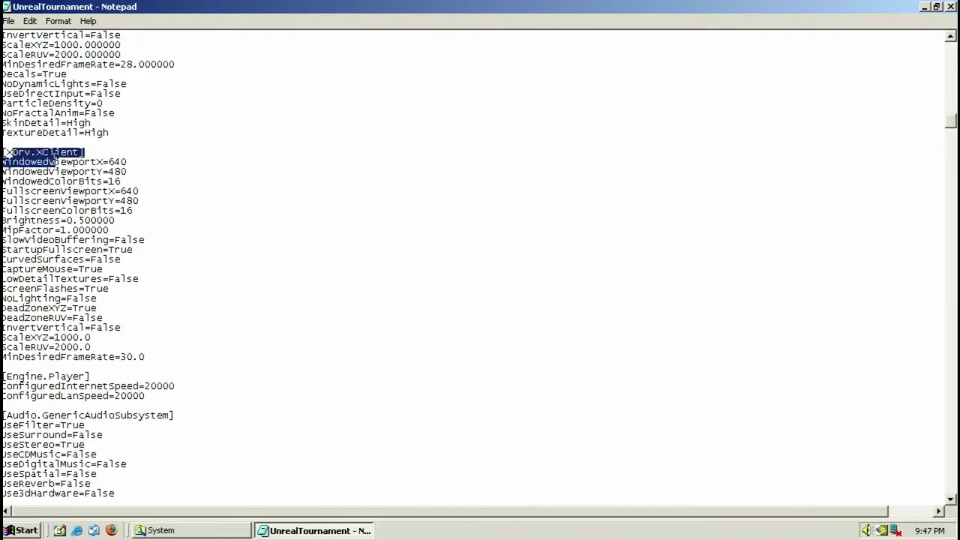
{"action": "left_click", "coordinate": [86, 152]}
{"action": "scroll", "coordinate": [80, 158], "scroll_direction": "up", "scroll_amount": 10}
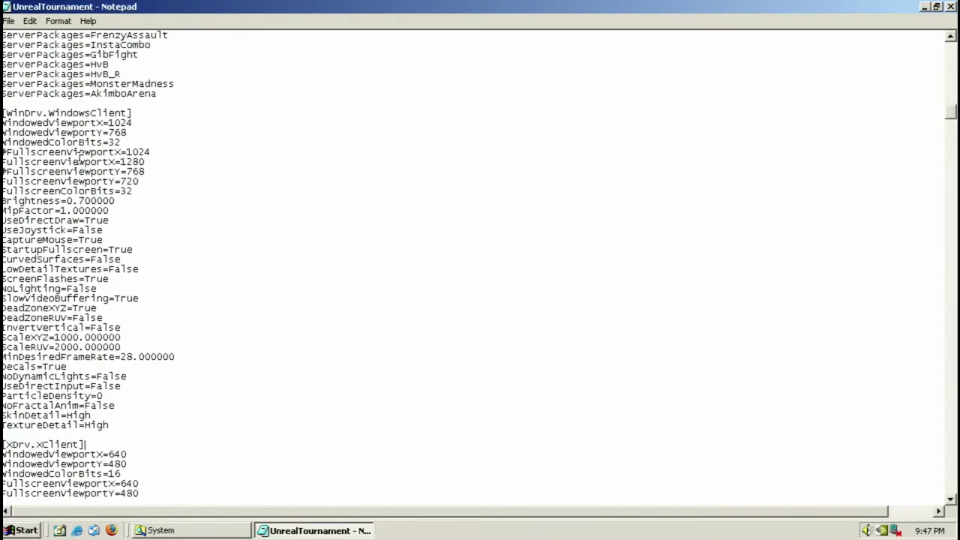
{"action": "scroll", "coordinate": [16, 112], "scroll_direction": "up", "scroll_amount": 3}
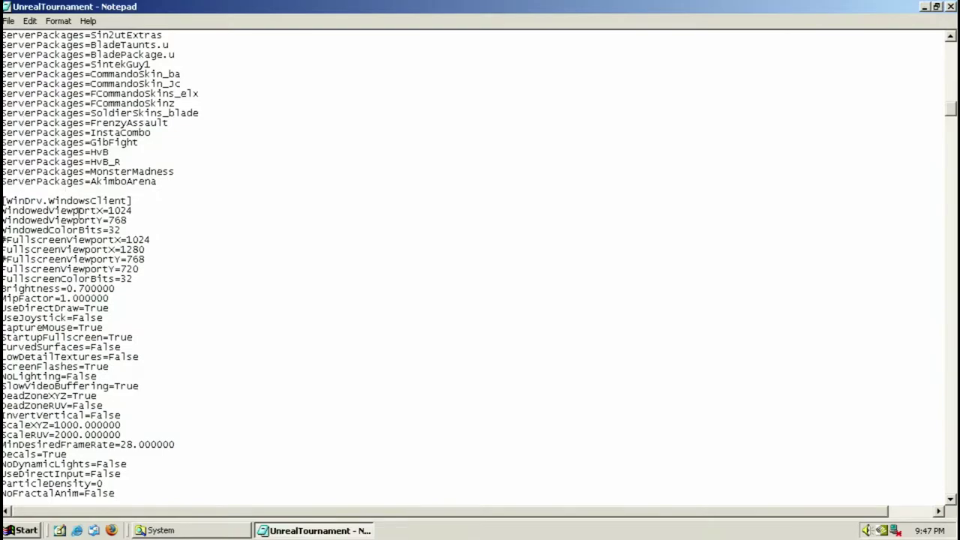
{"action": "scroll", "coordinate": [78, 210], "scroll_direction": "down", "scroll_amount": 8}
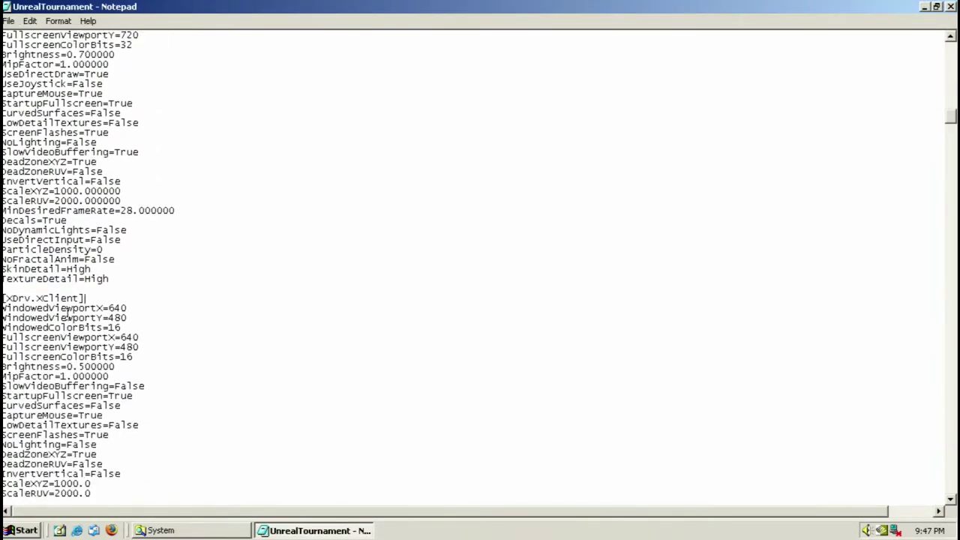
Look through the player speed, audio subsystem, network driver and server information sections of the file
{"action": "scroll", "coordinate": [68, 311], "scroll_direction": "down", "scroll_amount": 3}
{"action": "scroll", "coordinate": [107, 469], "scroll_direction": "down", "scroll_amount": 13}
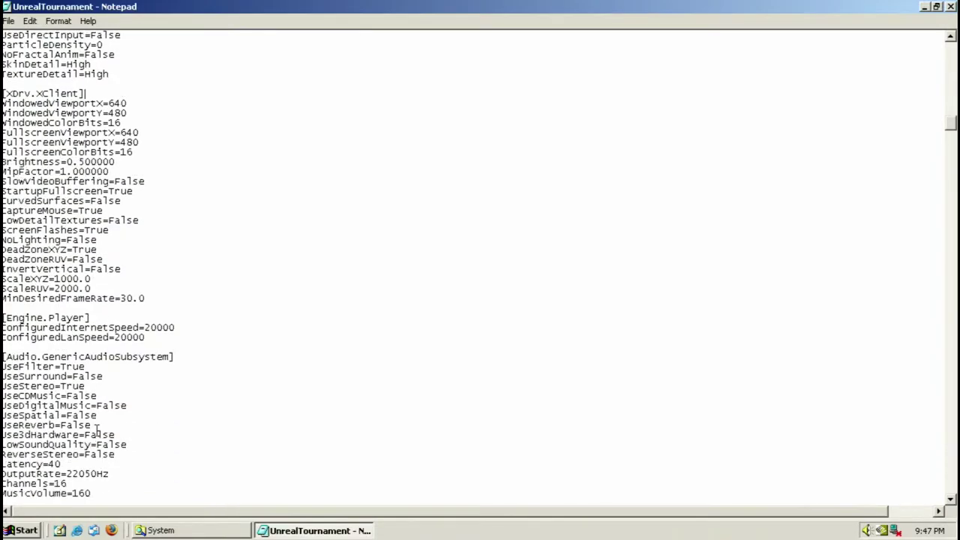
{"action": "scroll", "coordinate": [102, 425], "scroll_direction": "down", "scroll_amount": 13}
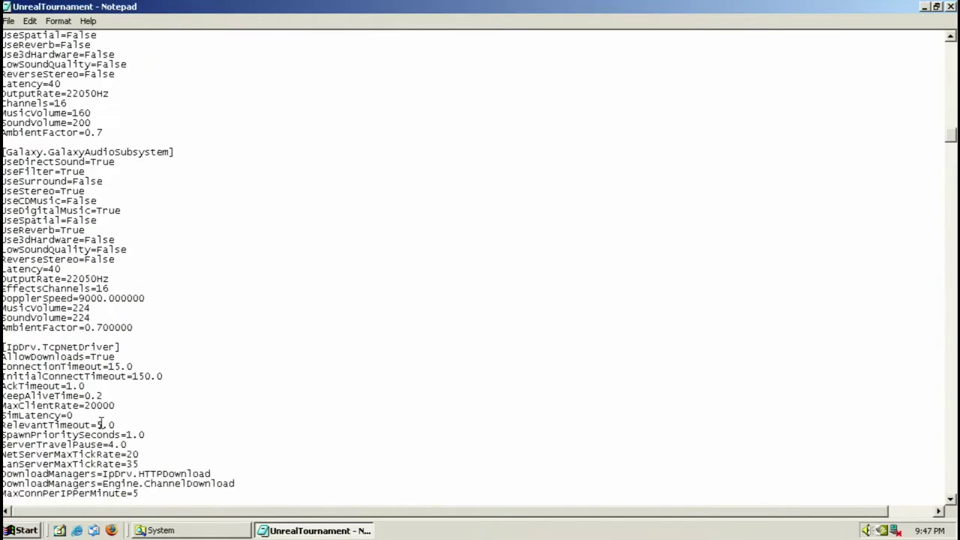
{"action": "scroll", "coordinate": [101, 420], "scroll_direction": "down", "scroll_amount": 14}
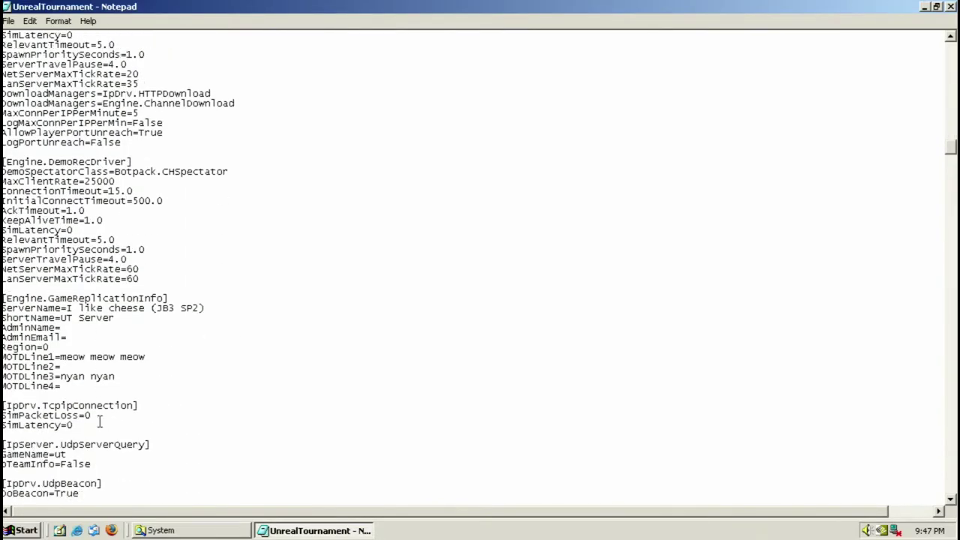
Examine the Software, Glide, Metal and OpenGL render device sections, highlighting the [MetalDrv.MetalRenderDevice] and [OpenGLDrv.OpenGLRenderDevice] headings
{"action": "scroll", "coordinate": [100, 420], "scroll_direction": "down", "scroll_amount": 3}
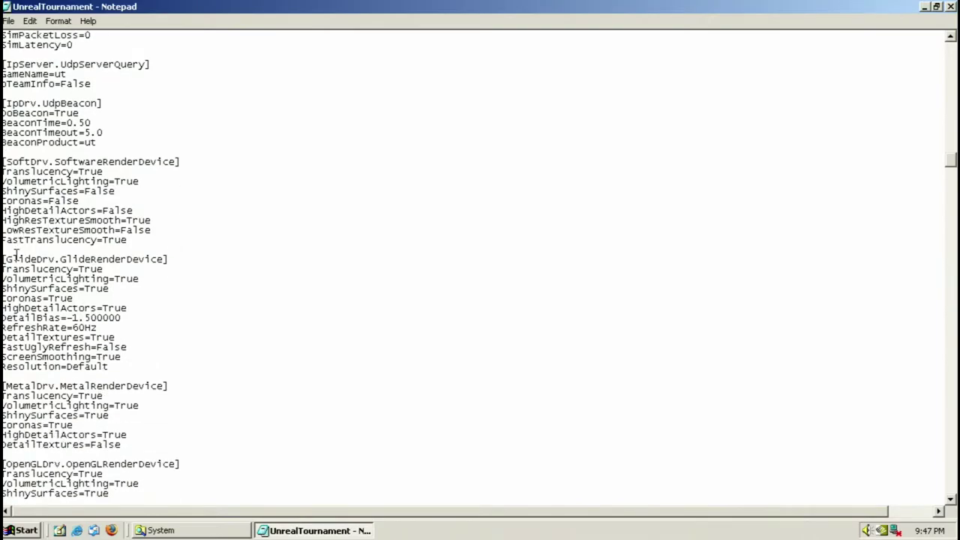
{"action": "left_click_drag", "start_coordinate": [14, 256], "coordinate": [36, 257]}
{"action": "left_click", "coordinate": [78, 259]}
{"action": "left_click_drag", "start_coordinate": [9, 381], "coordinate": [172, 386]}
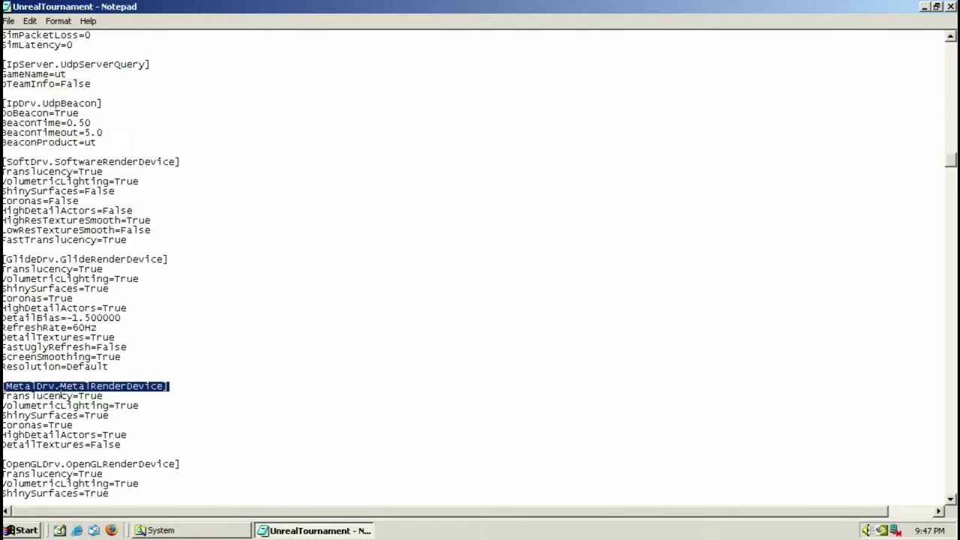
{"action": "scroll", "coordinate": [62, 389], "scroll_direction": "down", "scroll_amount": 1}
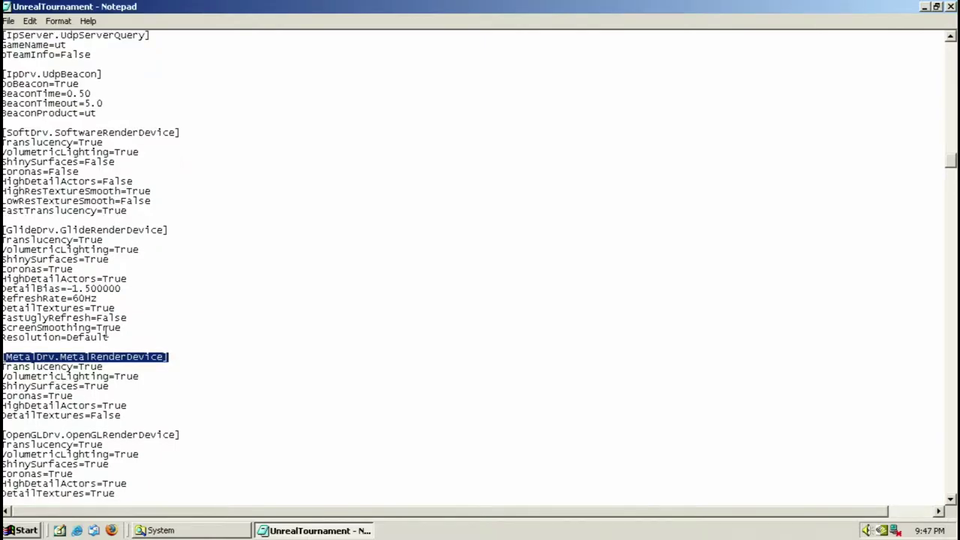
{"action": "scroll", "coordinate": [107, 331], "scroll_direction": "down", "scroll_amount": 8}
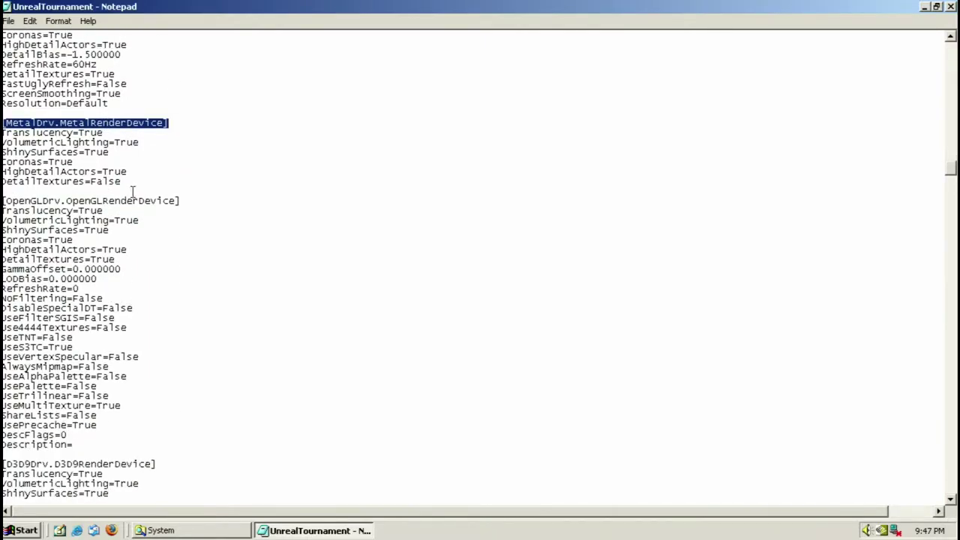
{"action": "left_click_drag", "start_coordinate": [179, 200], "coordinate": [10, 198]}
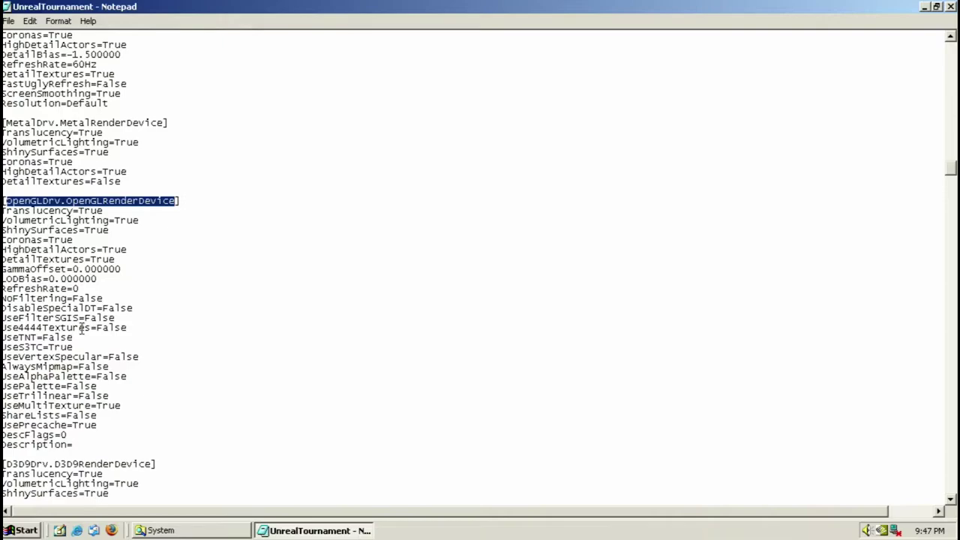
{"action": "scroll", "coordinate": [86, 337], "scroll_direction": "down", "scroll_amount": 5}
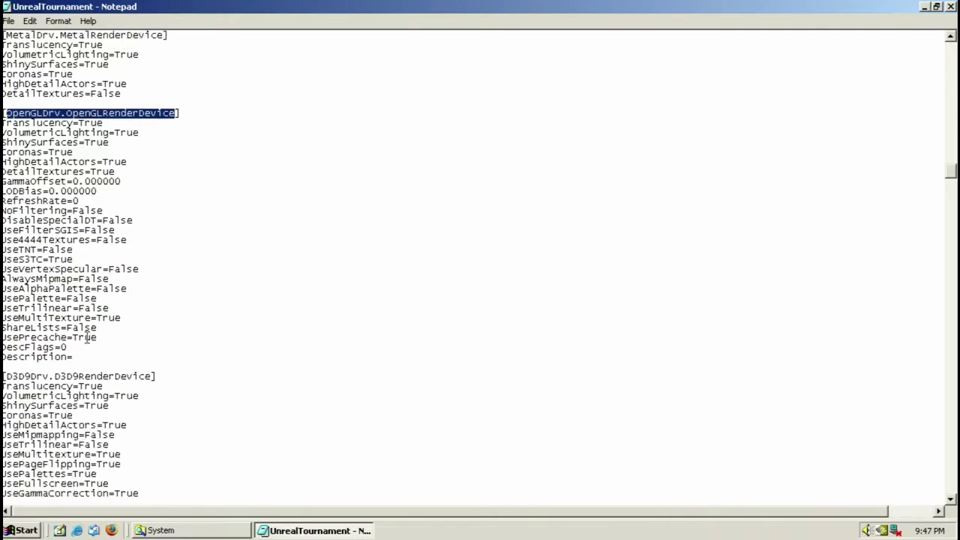
Compare the settings in the [D3D9Drv.D3D9RenderDevice] and [D3DDrv.D3DRenderDevice] sections and continue to [SglDrv.SglRenderDevice]
{"action": "scroll", "coordinate": [107, 323], "scroll_direction": "down", "scroll_amount": 3}
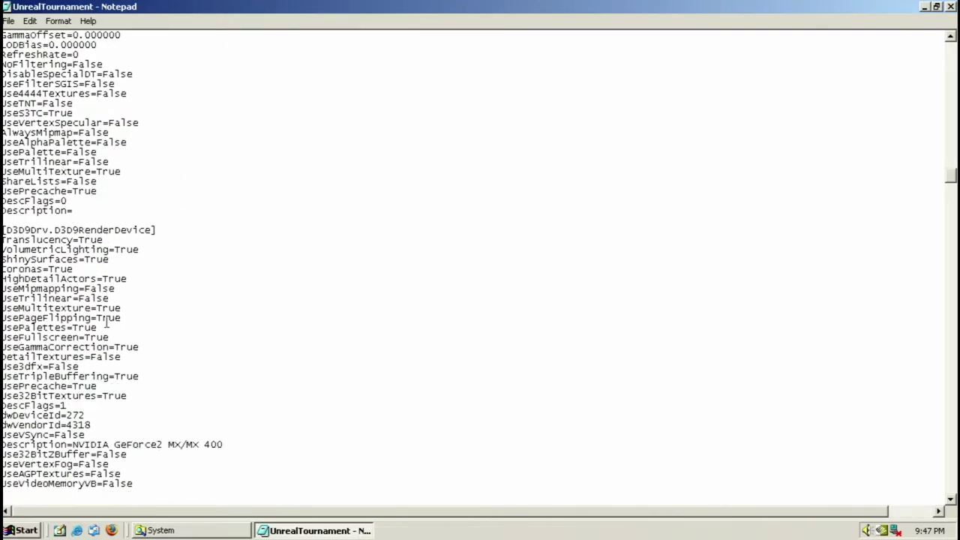
{"action": "scroll", "coordinate": [127, 248], "scroll_direction": "down", "scroll_amount": 6}
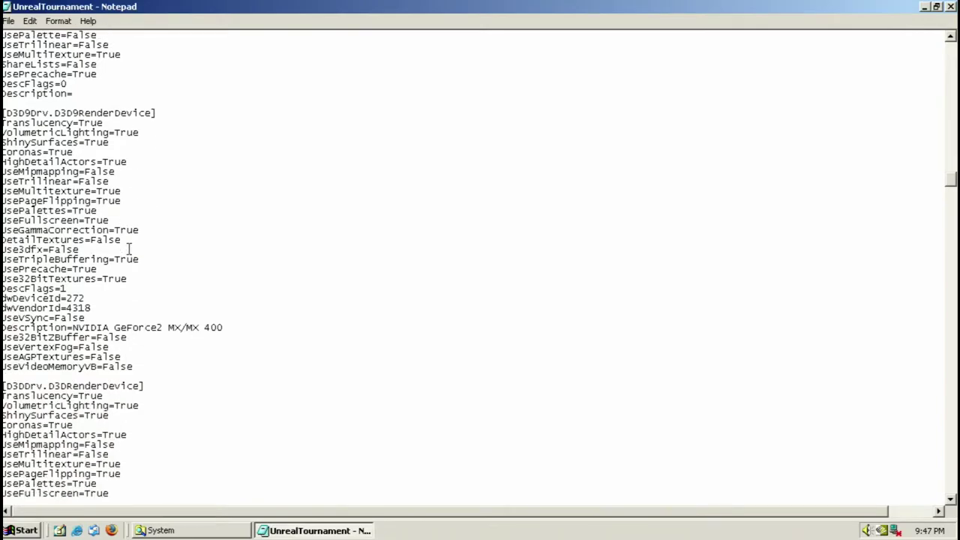
{"action": "scroll", "coordinate": [129, 248], "scroll_direction": "down", "scroll_amount": 3}
{"action": "scroll", "coordinate": [120, 252], "scroll_direction": "down", "scroll_amount": 1}
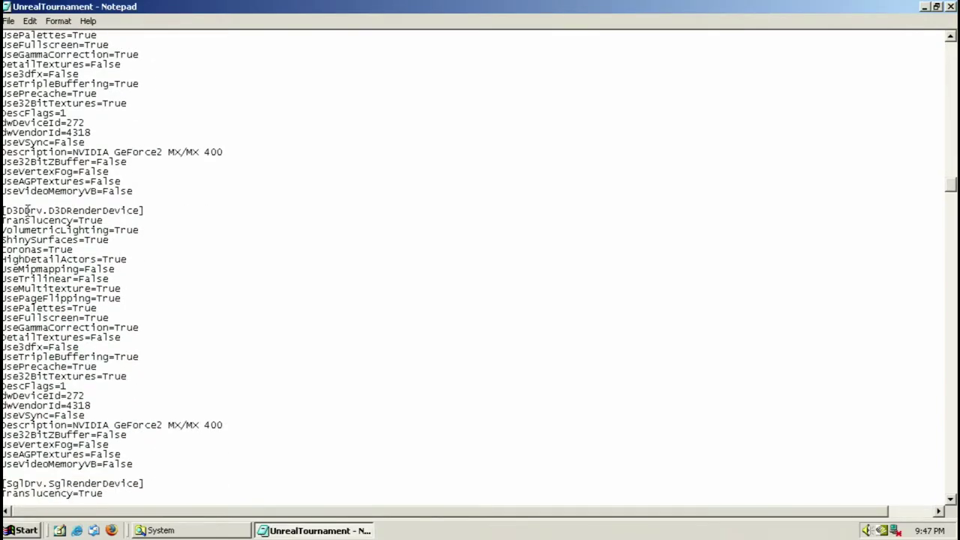
{"action": "scroll", "coordinate": [143, 217], "scroll_direction": "up", "scroll_amount": 7}
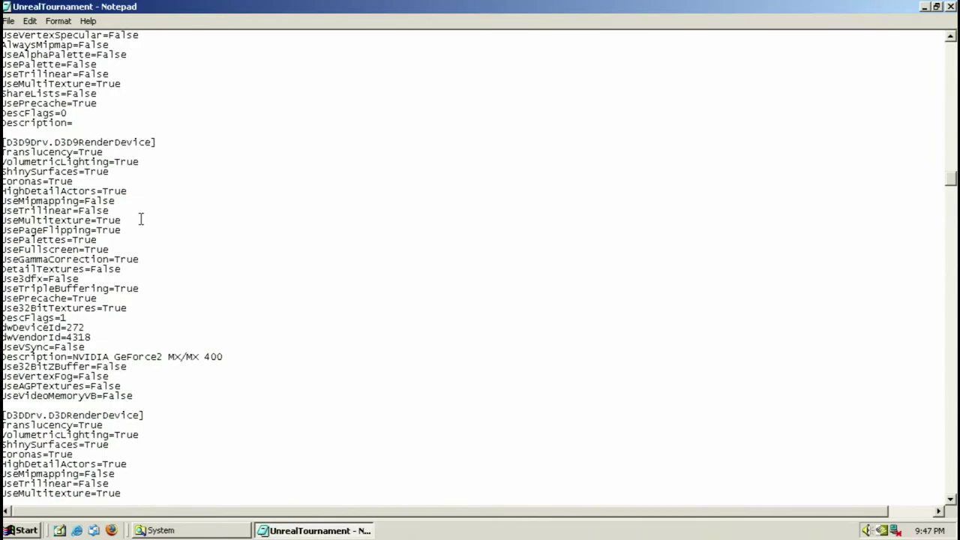
{"action": "scroll", "coordinate": [184, 390], "scroll_direction": "down", "scroll_amount": 10}
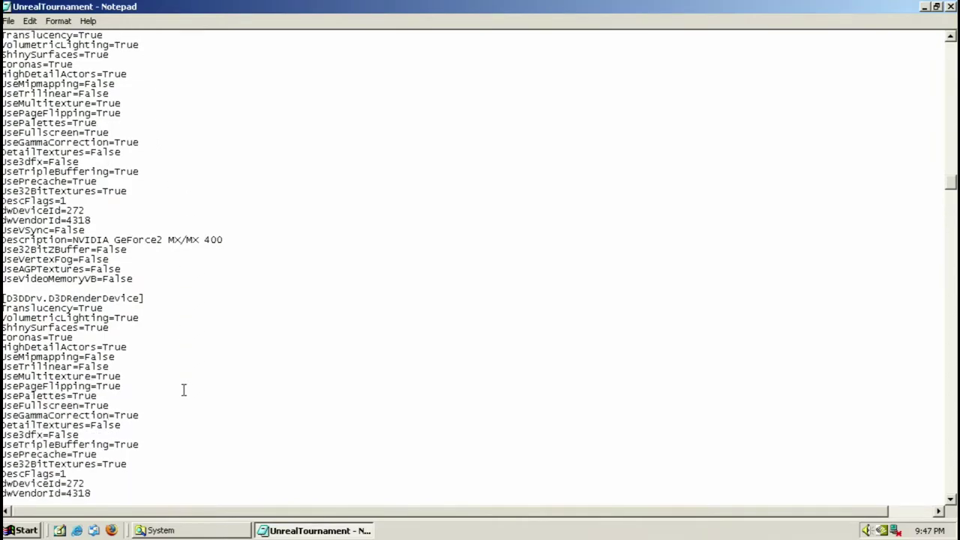
{"action": "scroll", "coordinate": [184, 390], "scroll_direction": "down", "scroll_amount": 4}
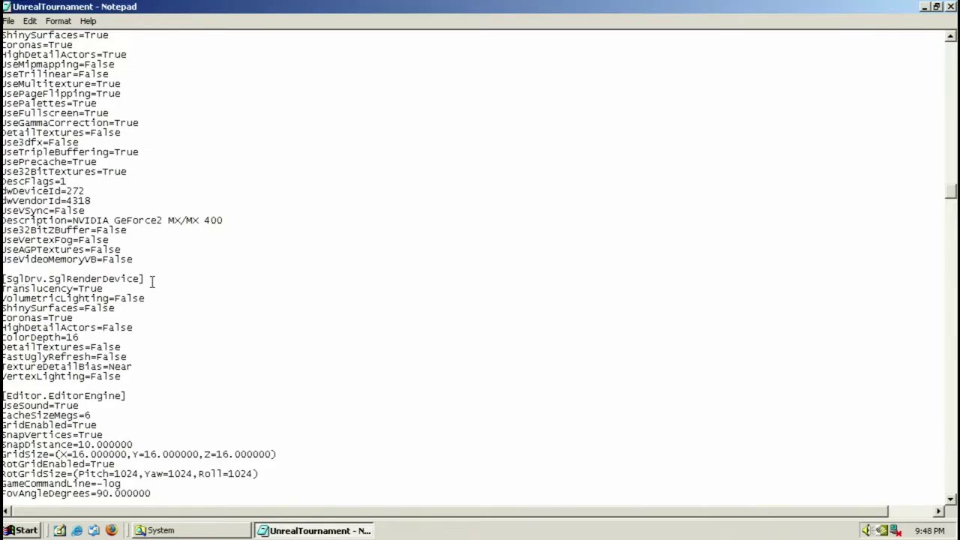
Look through the editor colours and packages, menu settings, Botpack game types and [Engine.GameInfo] sections of the file
{"action": "scroll", "coordinate": [152, 281], "scroll_direction": "down", "scroll_amount": 17}
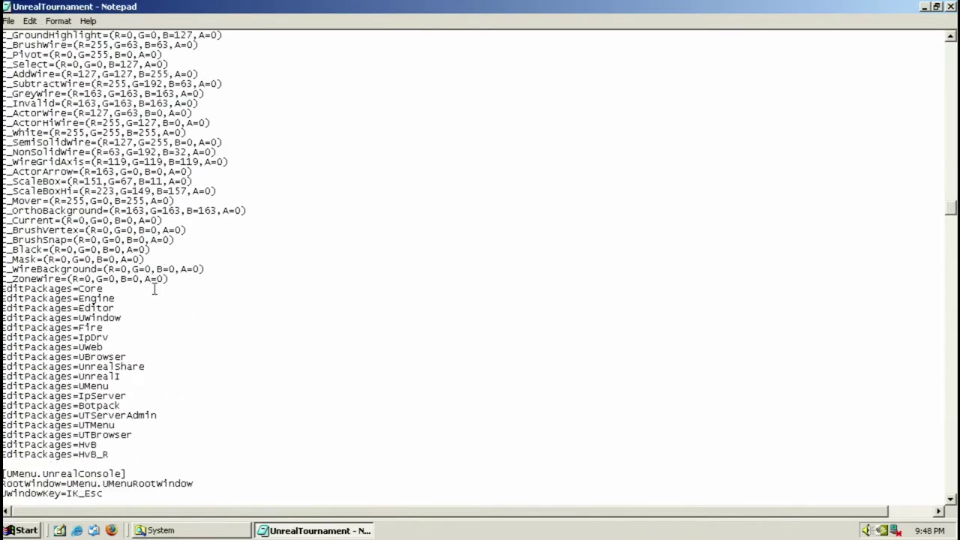
{"action": "scroll", "coordinate": [154, 289], "scroll_direction": "down", "scroll_amount": 7}
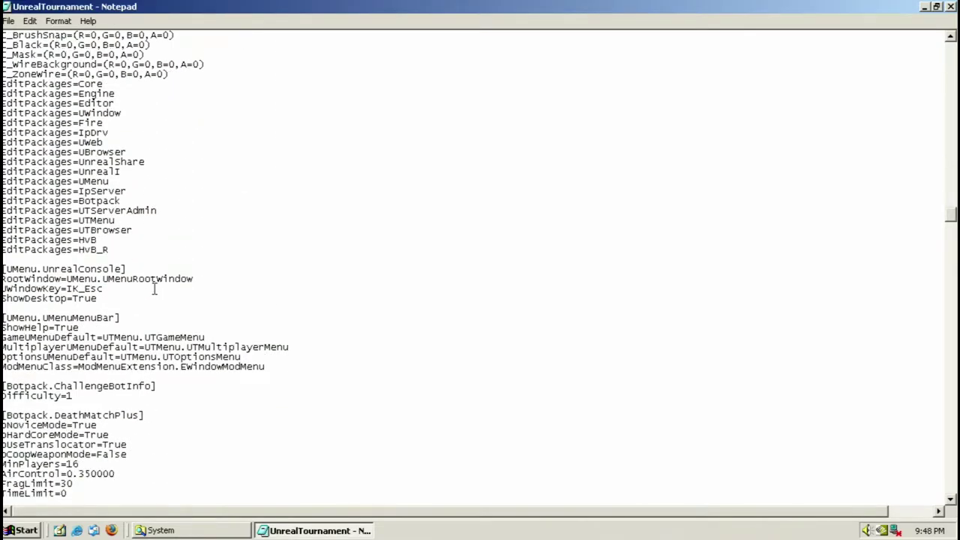
{"action": "scroll", "coordinate": [154, 289], "scroll_direction": "down", "scroll_amount": 2}
{"action": "scroll", "coordinate": [153, 288], "scroll_direction": "down", "scroll_amount": 10}
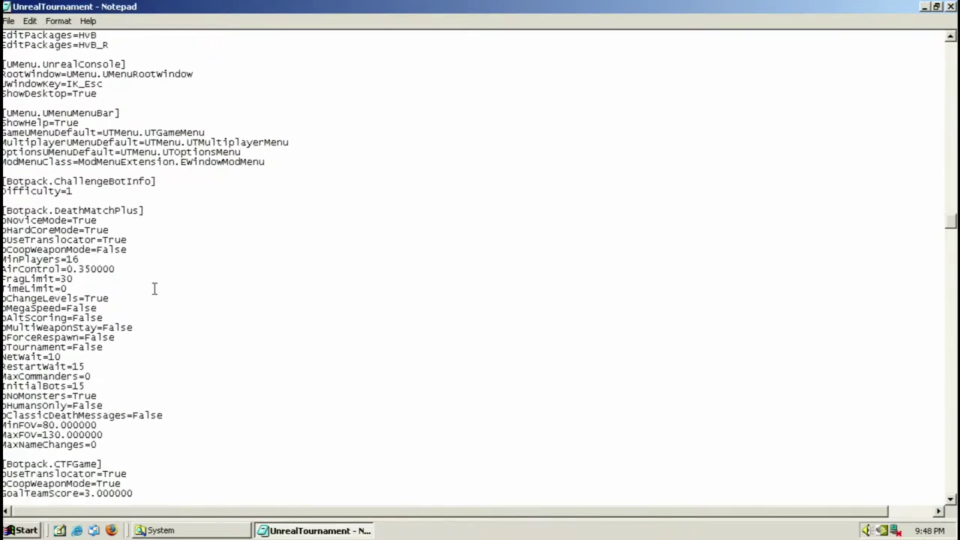
{"action": "scroll", "coordinate": [154, 289], "scroll_direction": "down", "scroll_amount": 8}
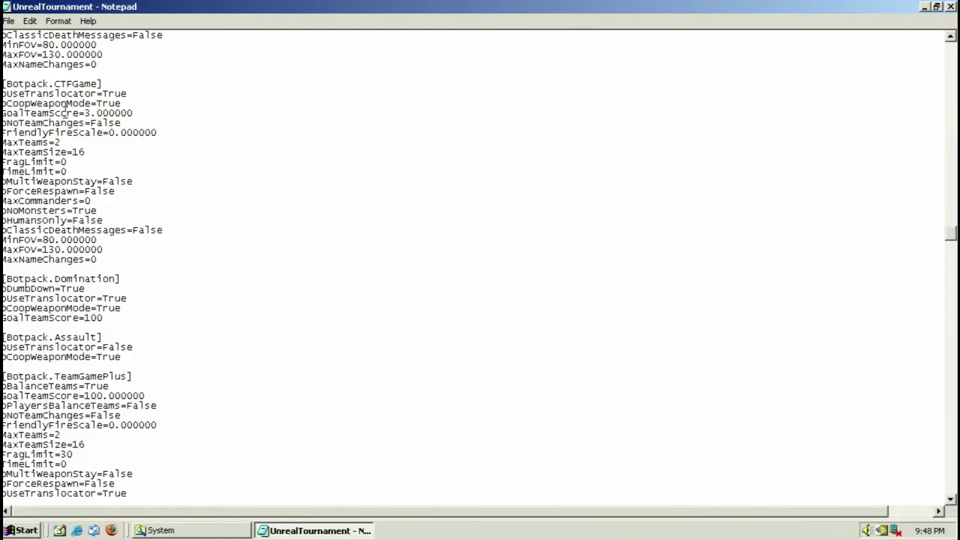
{"action": "scroll", "coordinate": [173, 318], "scroll_direction": "down", "scroll_amount": 14}
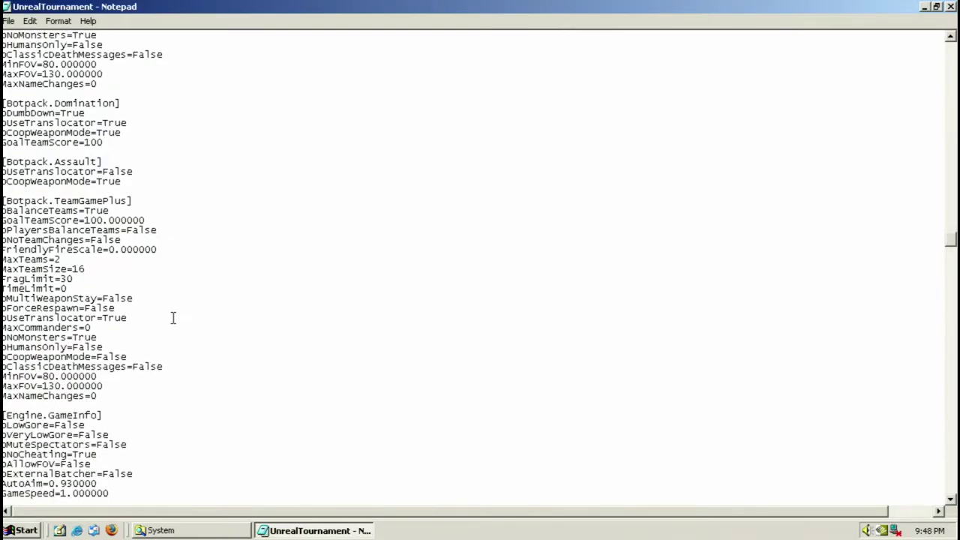
{"action": "scroll", "coordinate": [173, 317], "scroll_direction": "down", "scroll_amount": 12}
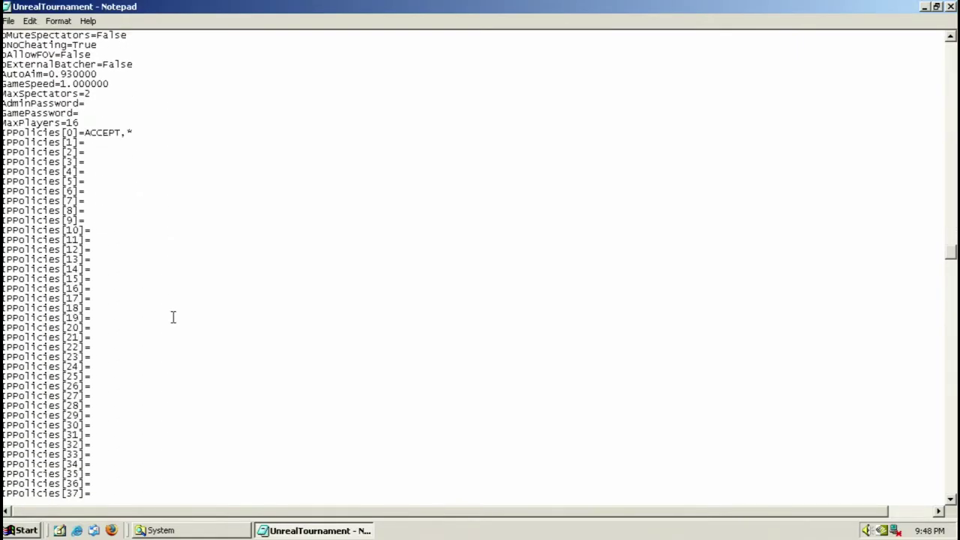
Close the configuration file and launch the BotEditor application from the Jafo folder inside System
{"action": "left_click", "coordinate": [951, 6]}
{"action": "left_click", "coordinate": [608, 327]}
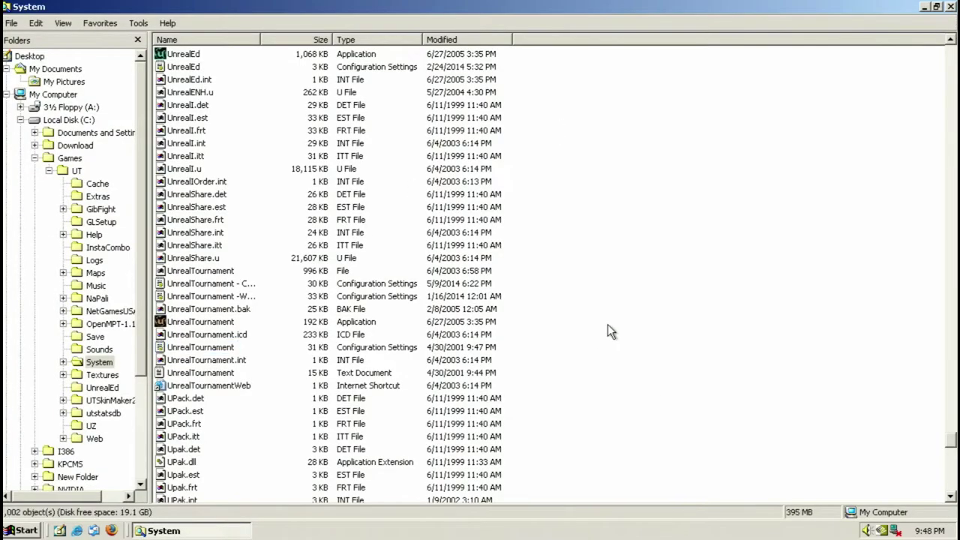
{"action": "left_click", "coordinate": [63, 362]}
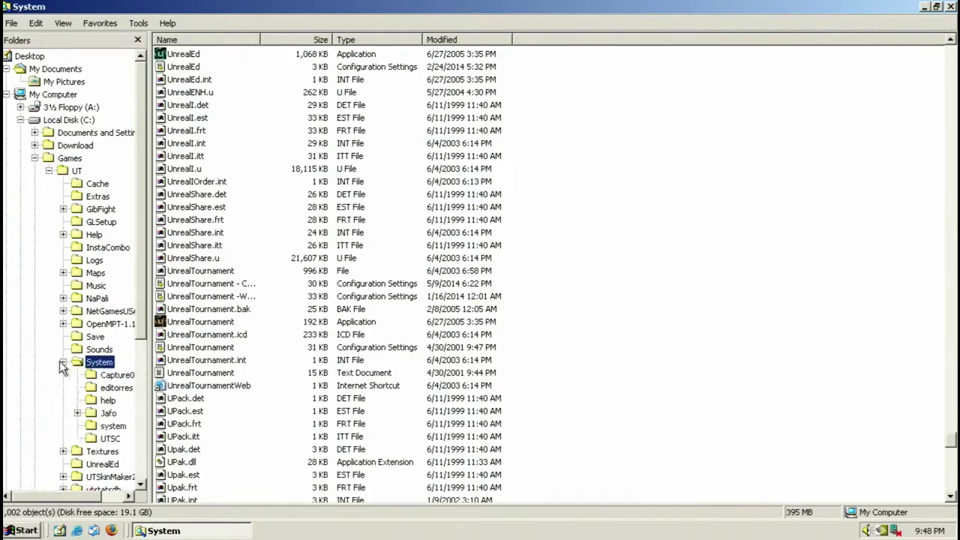
{"action": "left_click", "coordinate": [103, 375]}
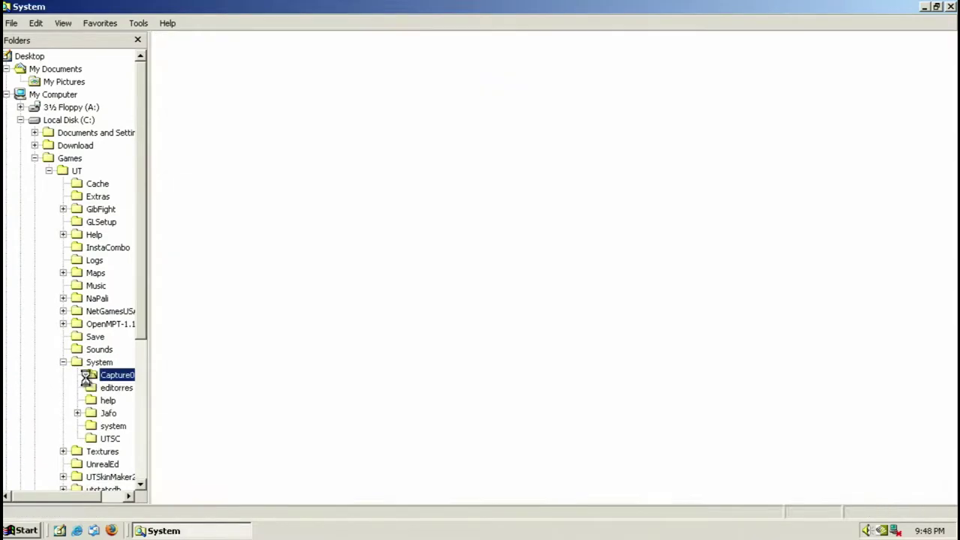
{"action": "left_click", "coordinate": [104, 388]}
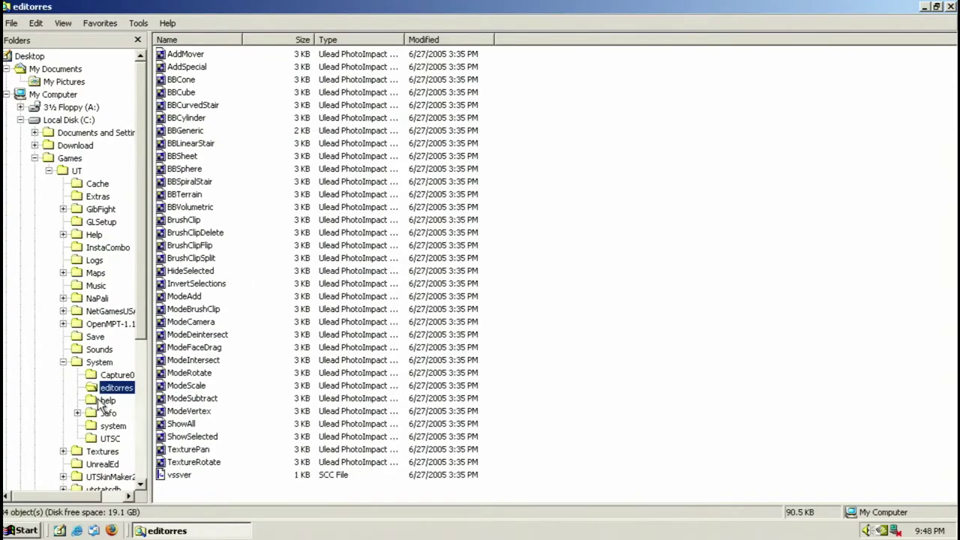
{"action": "left_click", "coordinate": [105, 413]}
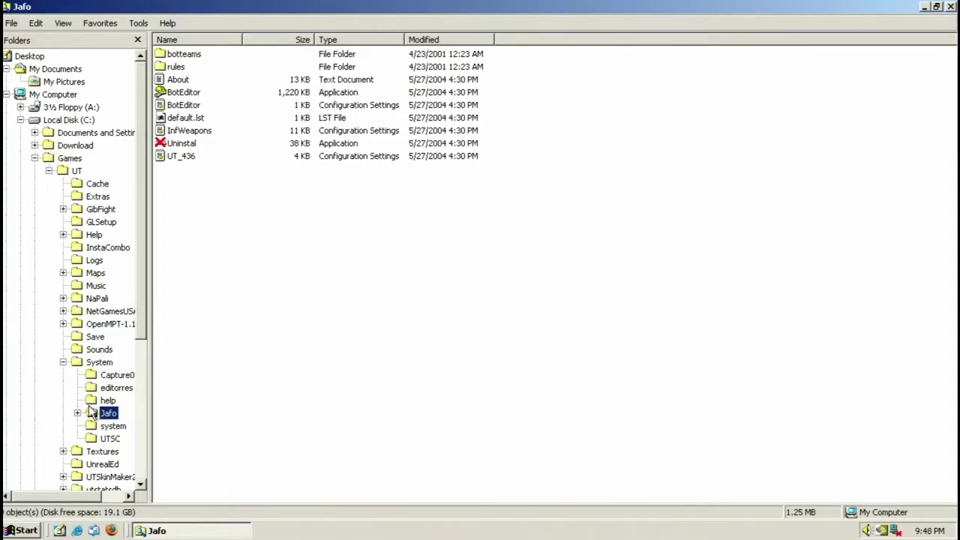
{"action": "double_click", "coordinate": [183, 91]}
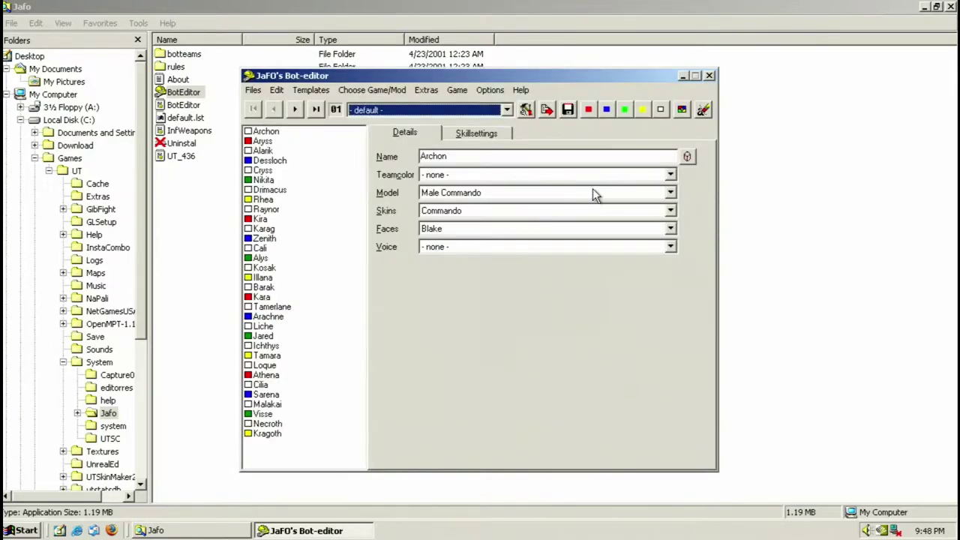
Load the second bot configuration named None and select the Mike bot to view its details
{"action": "left_click", "coordinate": [373, 111]}
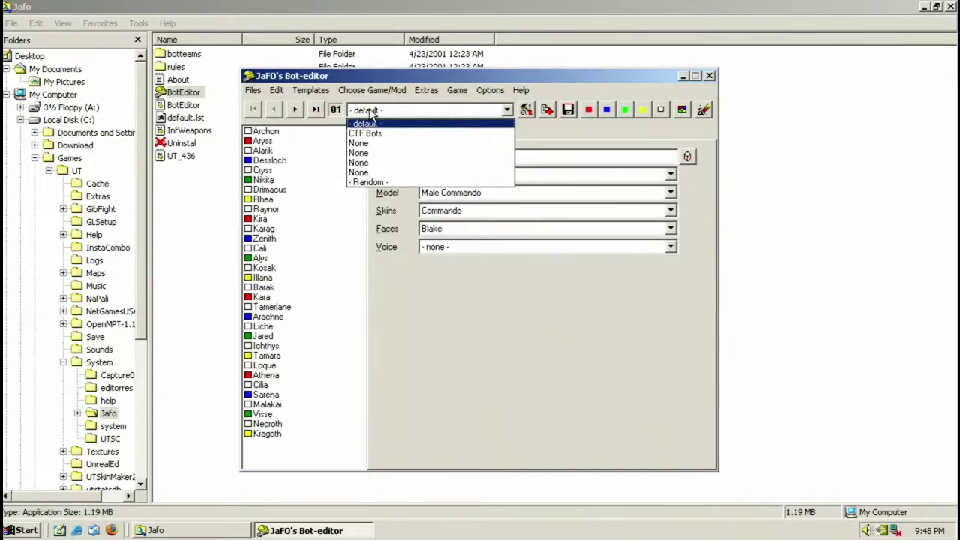
{"action": "left_click", "coordinate": [381, 153]}
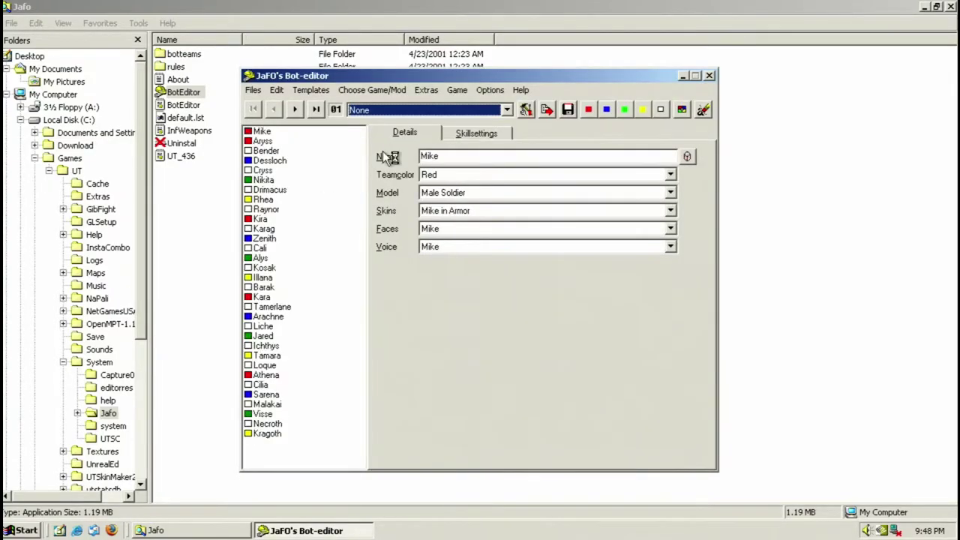
{"action": "left_click", "coordinate": [271, 132]}
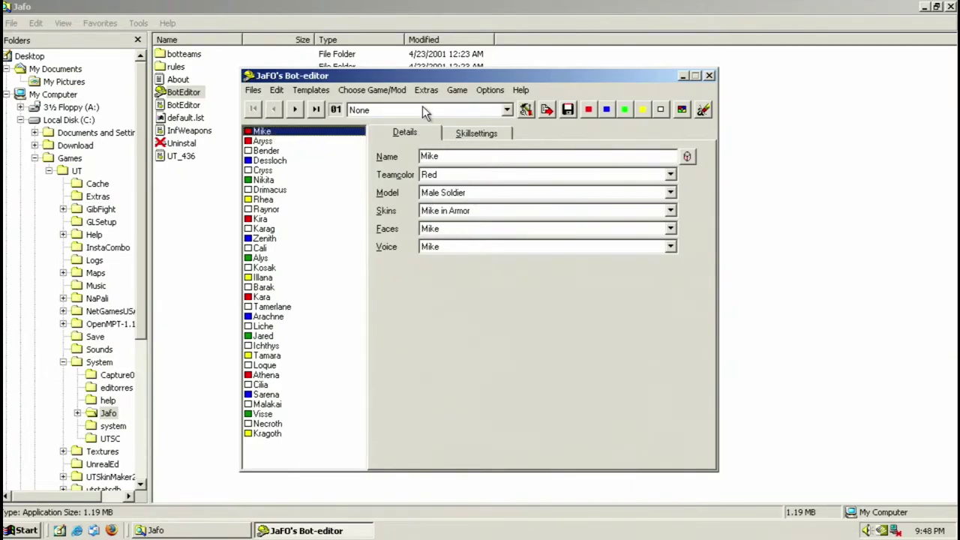
Set the Aryss bot's model to Female -666Abbey
{"action": "left_click", "coordinate": [274, 144]}
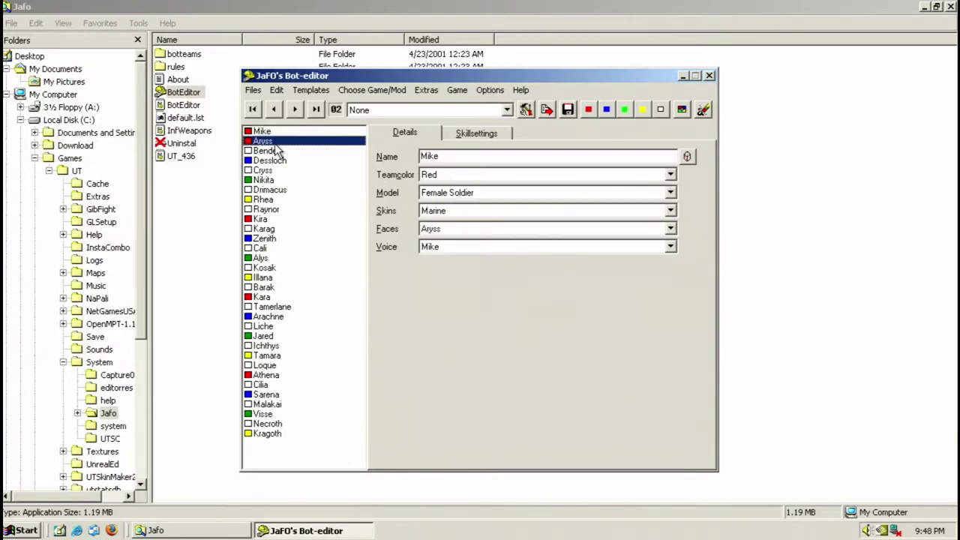
{"action": "left_click", "coordinate": [497, 193]}
{"action": "left_click", "coordinate": [497, 190]}
{"action": "left_click", "coordinate": [497, 190]}
{"action": "left_click_drag", "start_coordinate": [672, 237], "coordinate": [674, 221]}
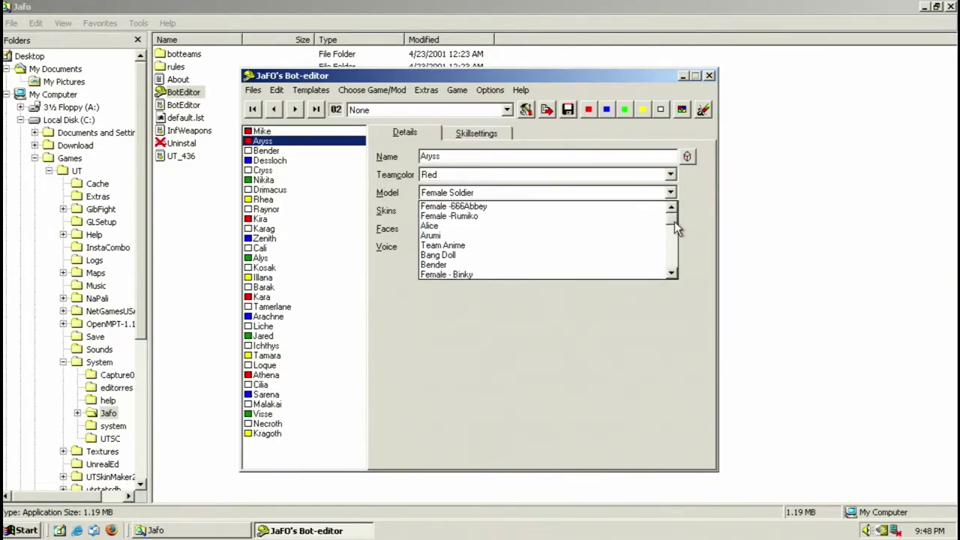
{"action": "left_click", "coordinate": [582, 207]}
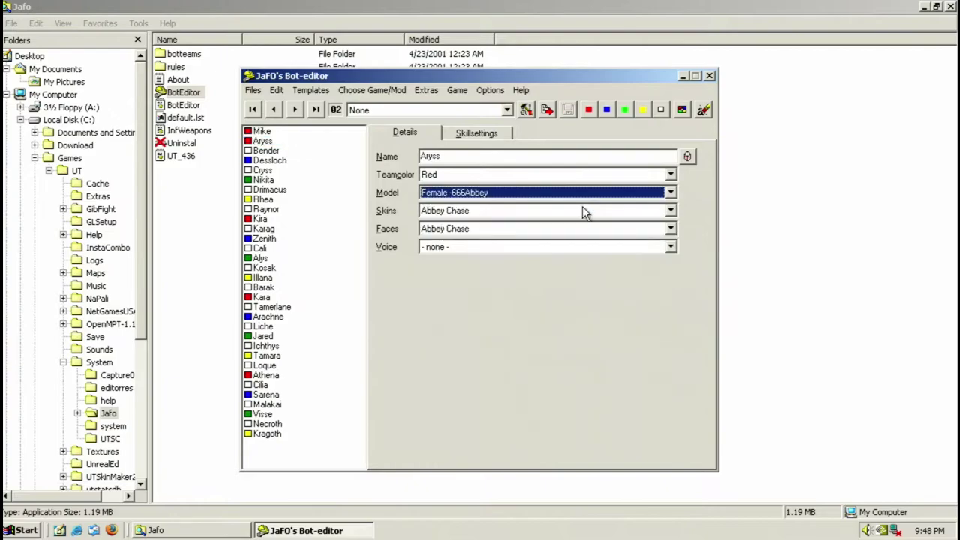
Keep Abbey Chase as the Aryss bot's skin and set its voice to Female One
{"action": "left_click", "coordinate": [512, 210]}
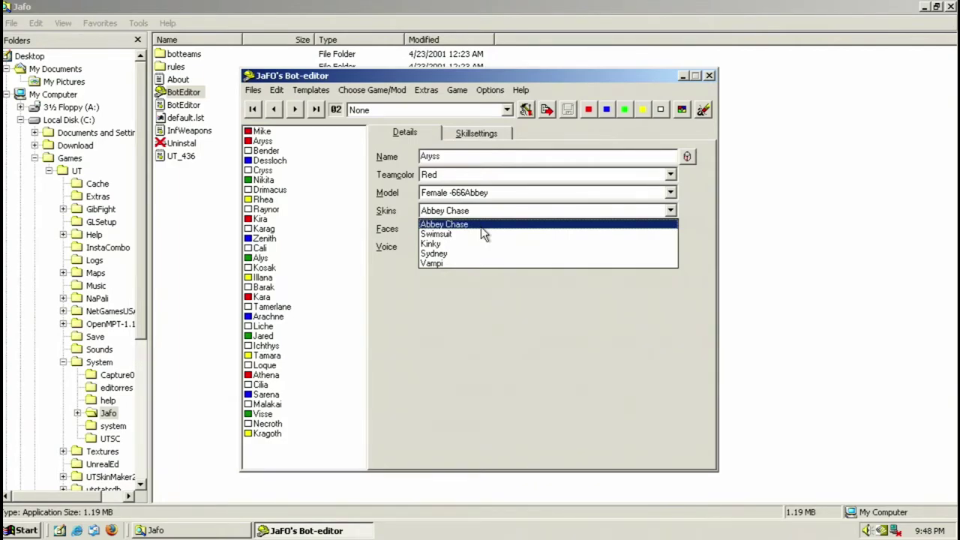
{"action": "left_click", "coordinate": [482, 223]}
{"action": "left_click", "coordinate": [482, 224]}
{"action": "left_click", "coordinate": [484, 242]}
{"action": "left_click", "coordinate": [479, 245]}
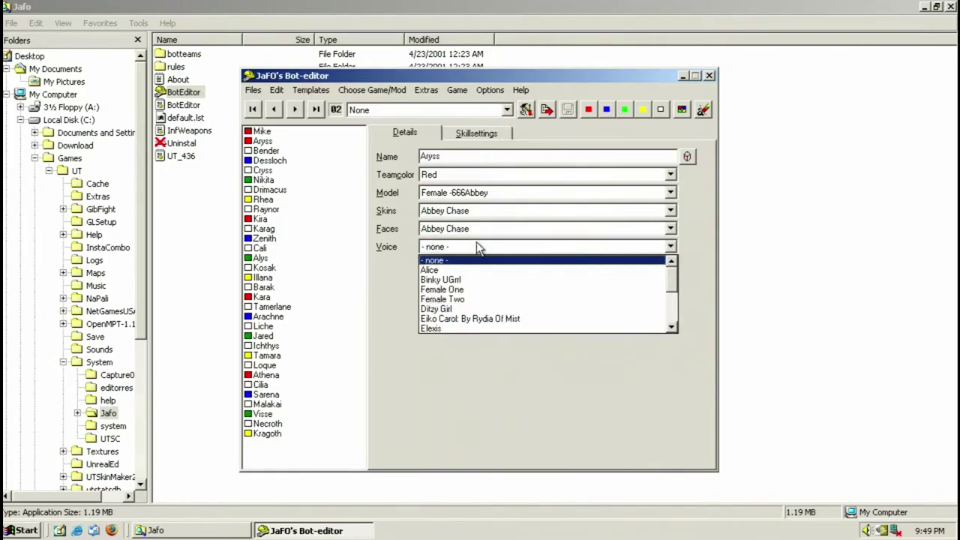
{"action": "left_click", "coordinate": [471, 293]}
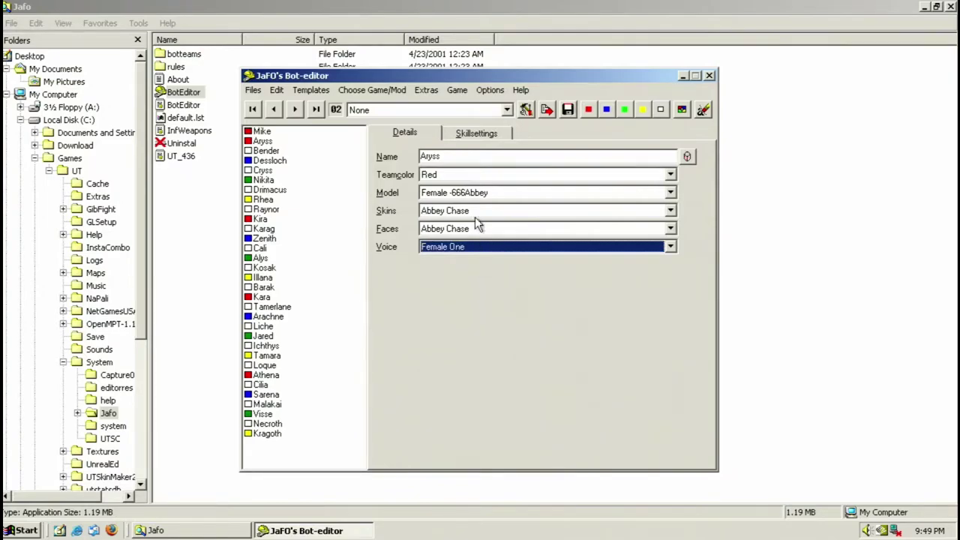
{"action": "left_click", "coordinate": [457, 156]}
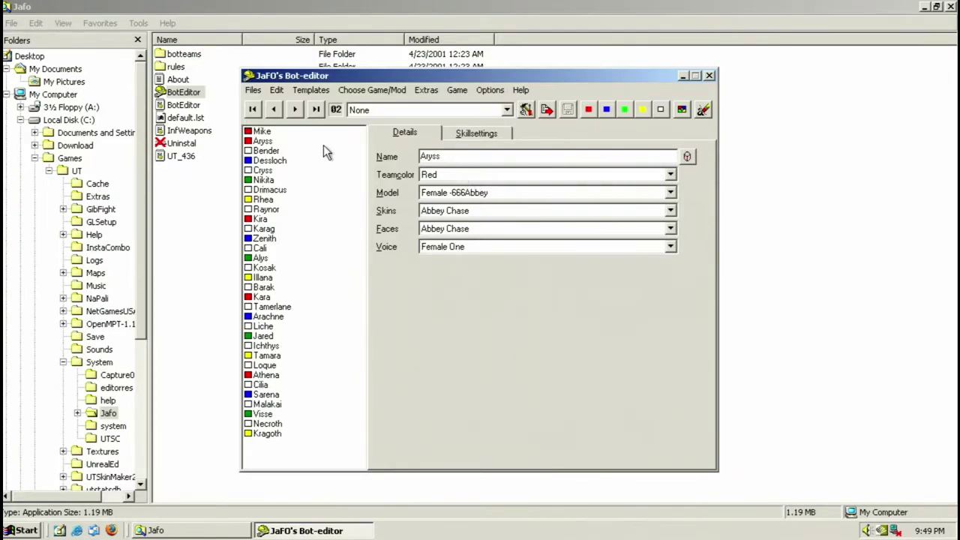
Bring up the details of the Bender bot
{"action": "left_click", "coordinate": [266, 151]}
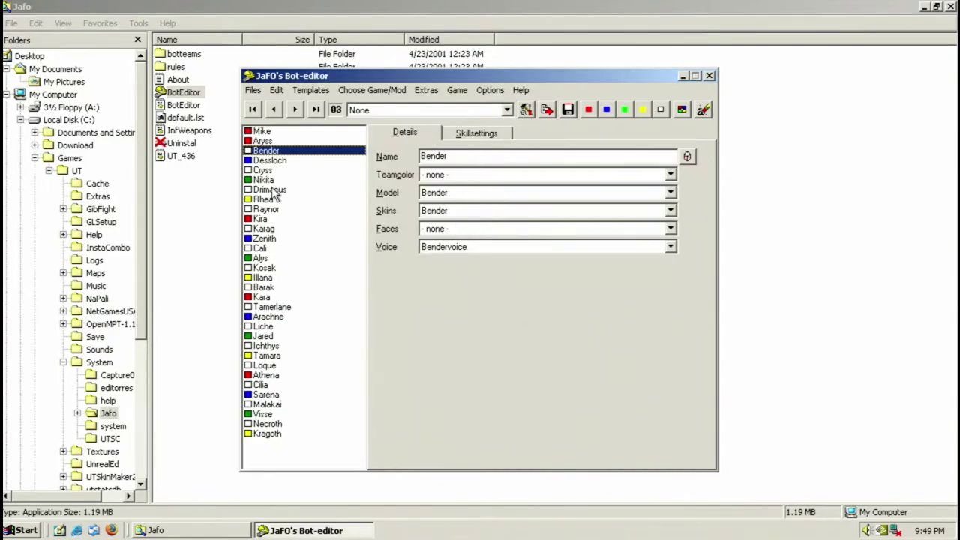
Set the Dessloch bot's model to Nali WarCow
{"action": "left_click", "coordinate": [271, 161]}
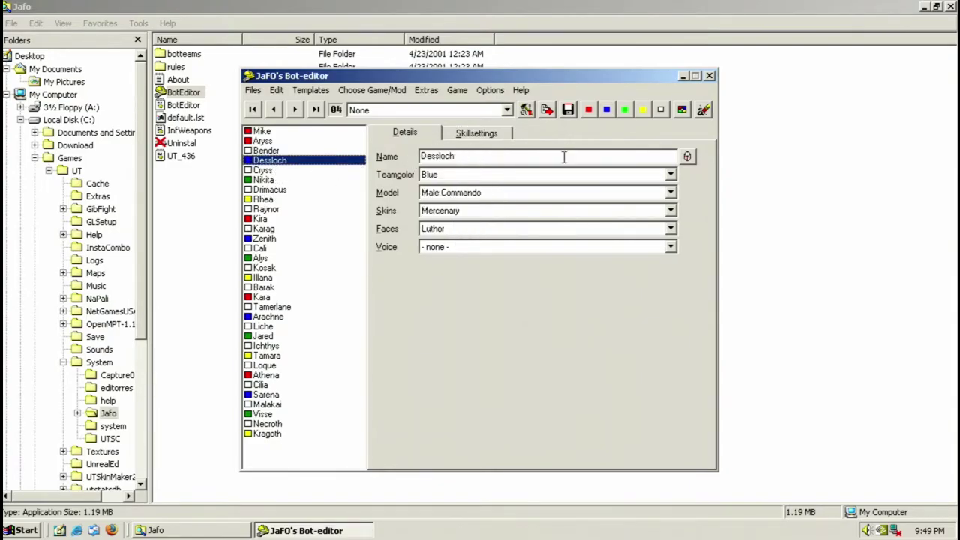
{"action": "left_click", "coordinate": [487, 192]}
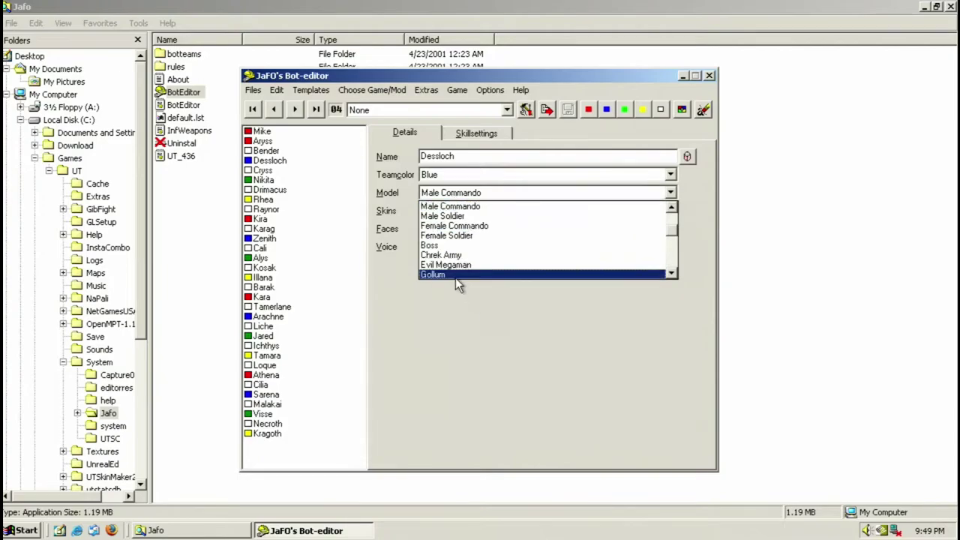
{"action": "scroll", "coordinate": [449, 240], "scroll_direction": "down", "scroll_amount": 3}
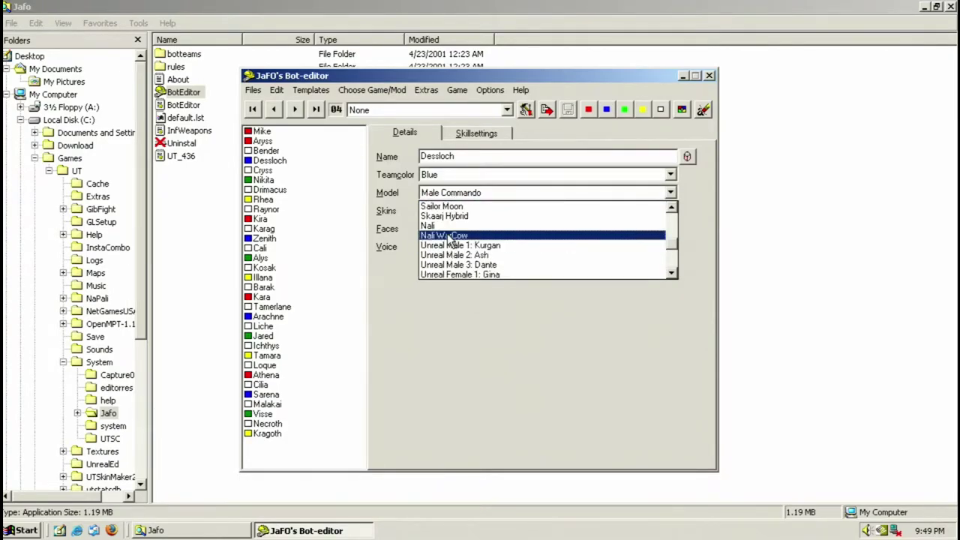
{"action": "left_click", "coordinate": [567, 235]}
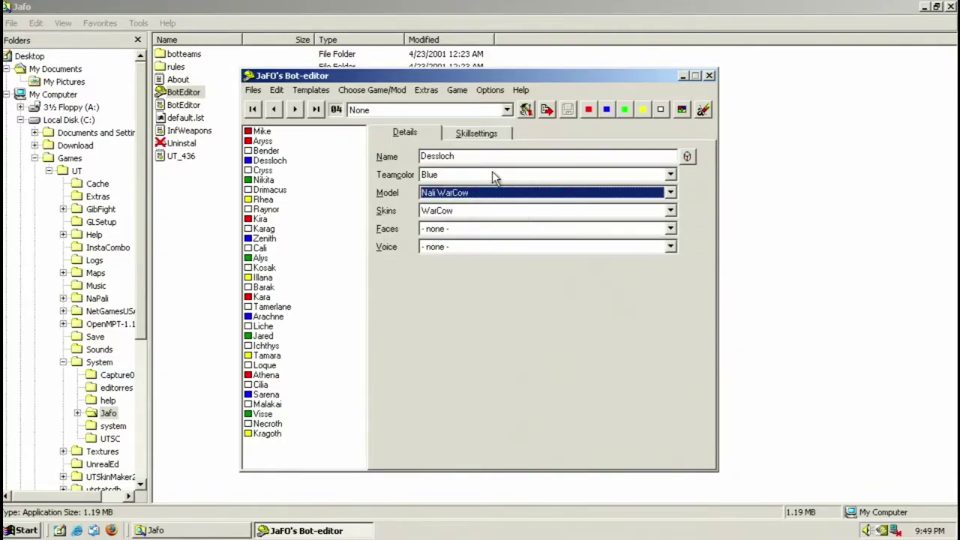
Rename the Dessloch bot to Moooooo and set its voice to Nali WarCow
{"action": "double_click", "coordinate": [450, 156]}
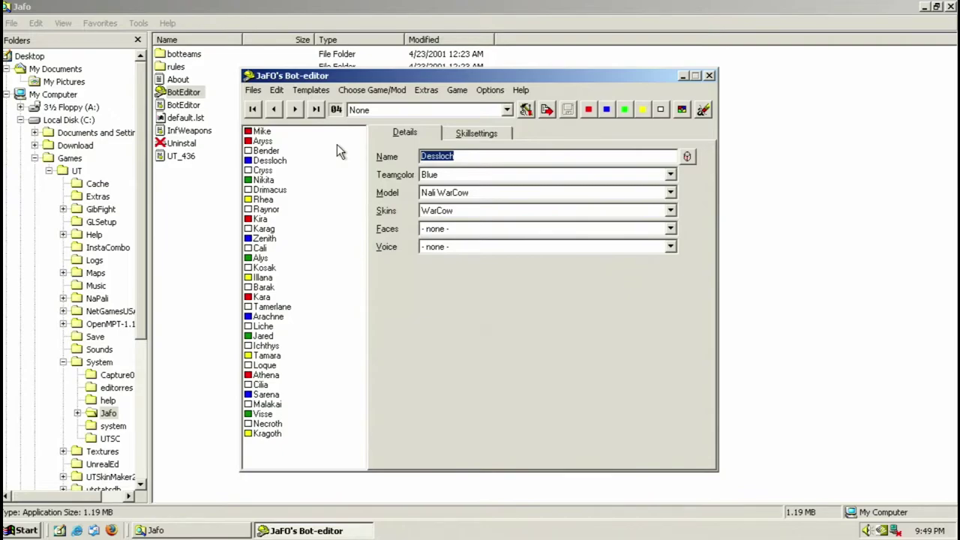
{"action": "type", "text": "Mc"}
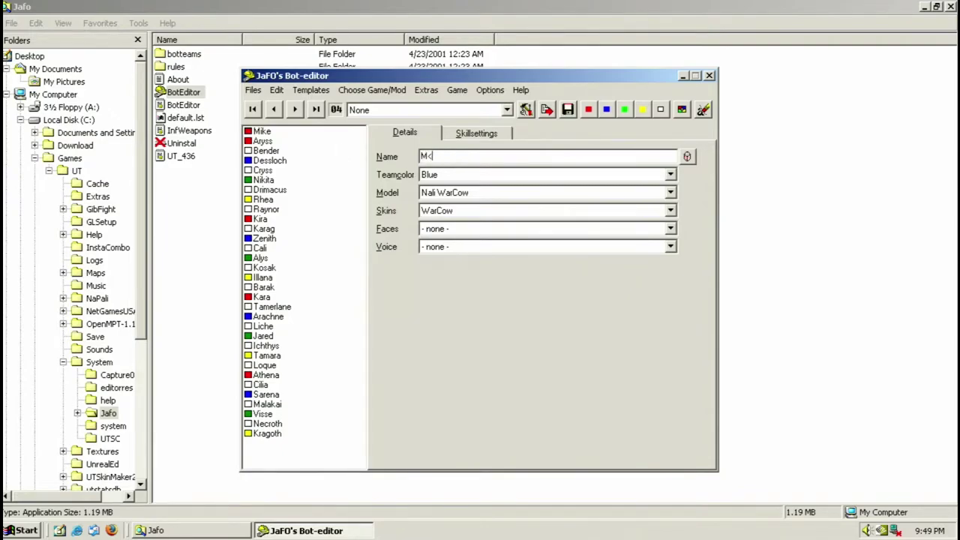
{"action": "key", "text": "BackSpace"}
{"action": "type", "text": "oooooo"}
{"action": "left_click", "coordinate": [467, 247]}
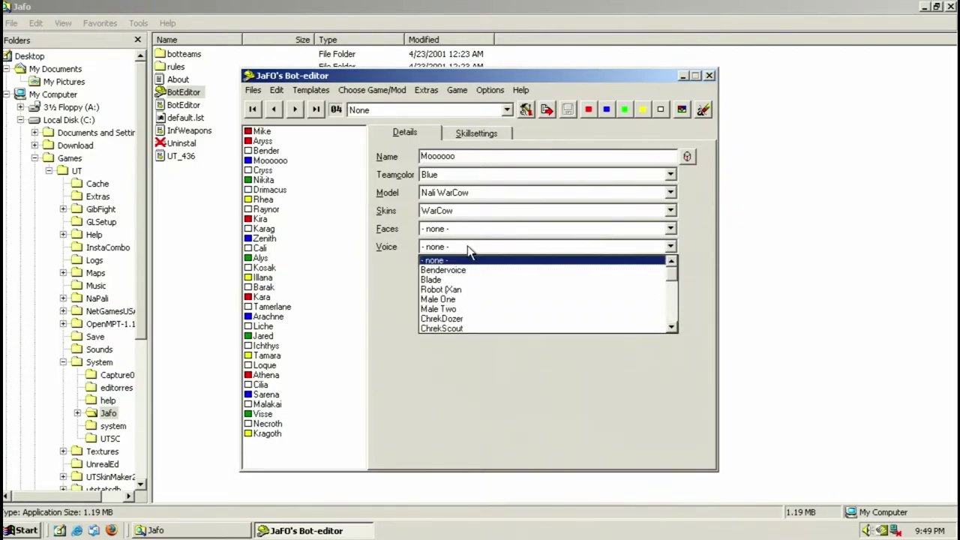
{"action": "scroll", "coordinate": [476, 257], "scroll_direction": "down", "scroll_amount": 5}
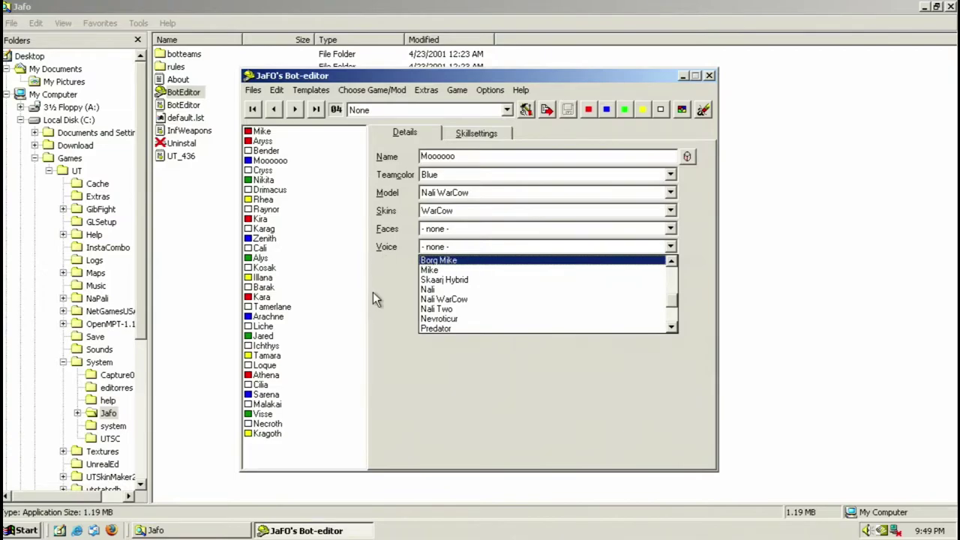
{"action": "left_click", "coordinate": [449, 300]}
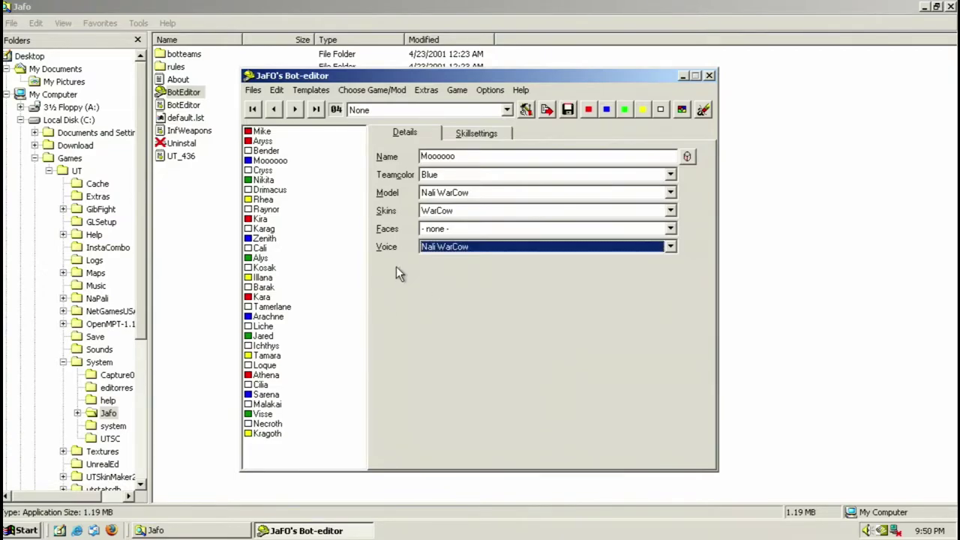
Set the Cryss bot's voice to Female One
{"action": "left_click", "coordinate": [264, 171]}
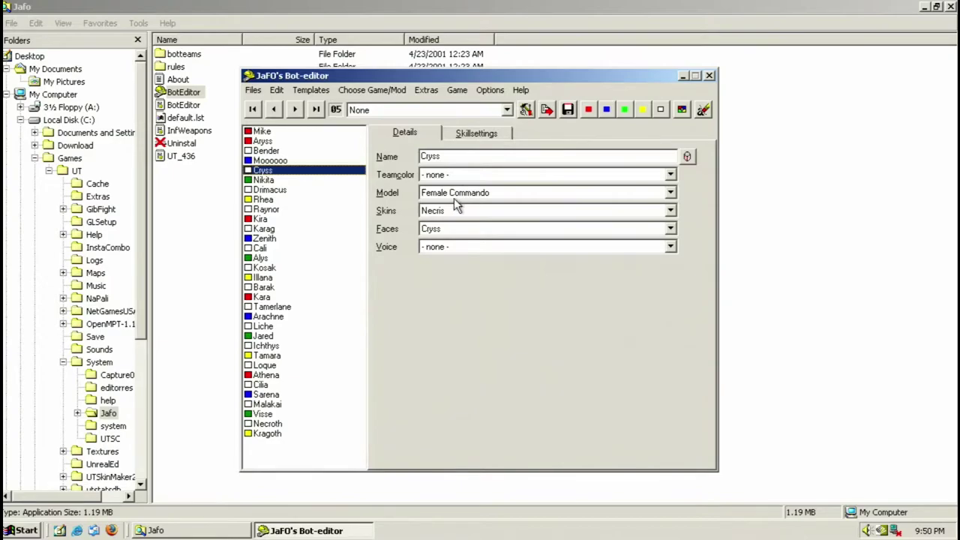
{"action": "left_click", "coordinate": [455, 248]}
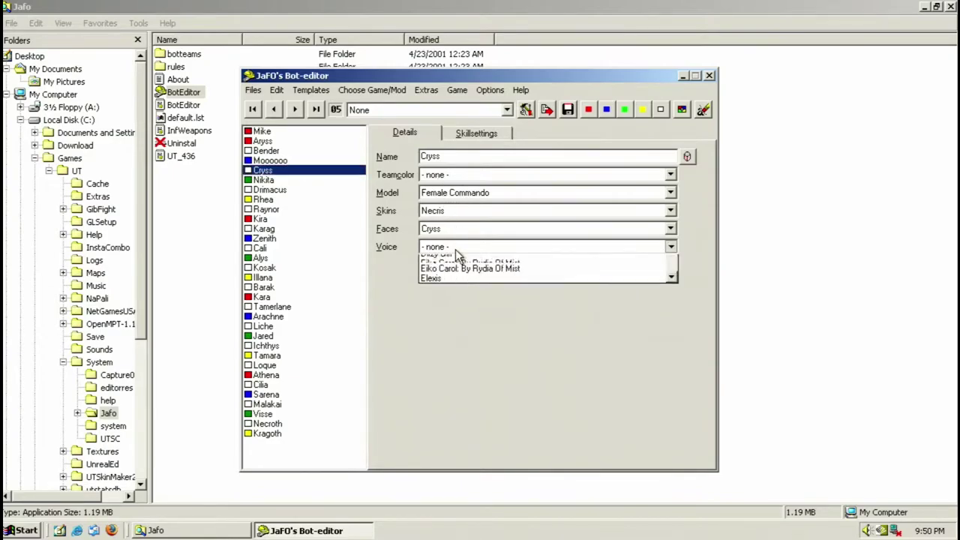
{"action": "left_click", "coordinate": [463, 290]}
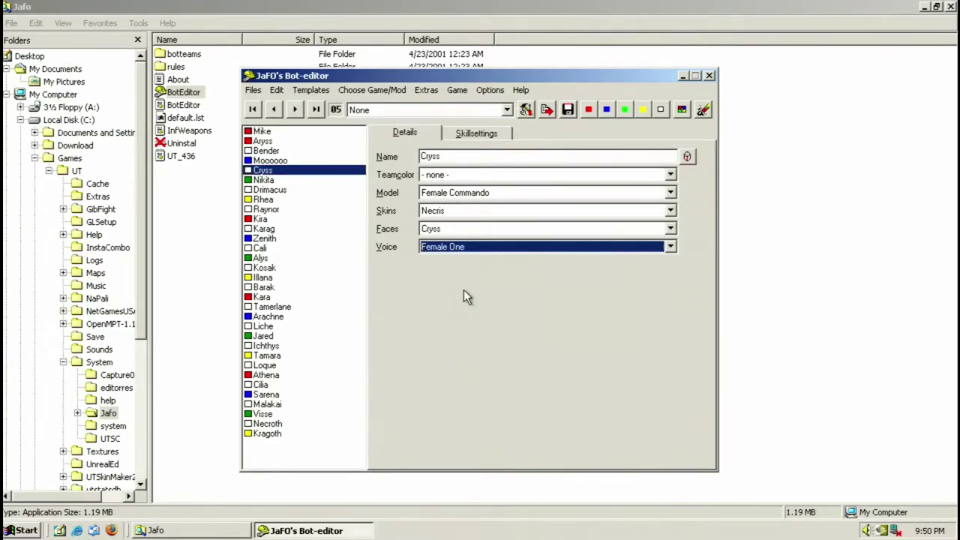
{"action": "left_click", "coordinate": [456, 248]}
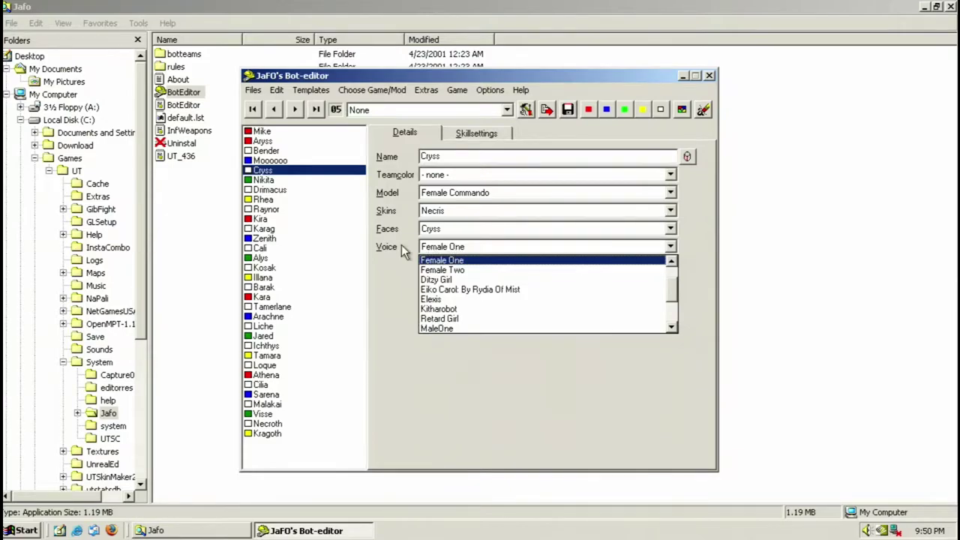
{"action": "left_click", "coordinate": [398, 339]}
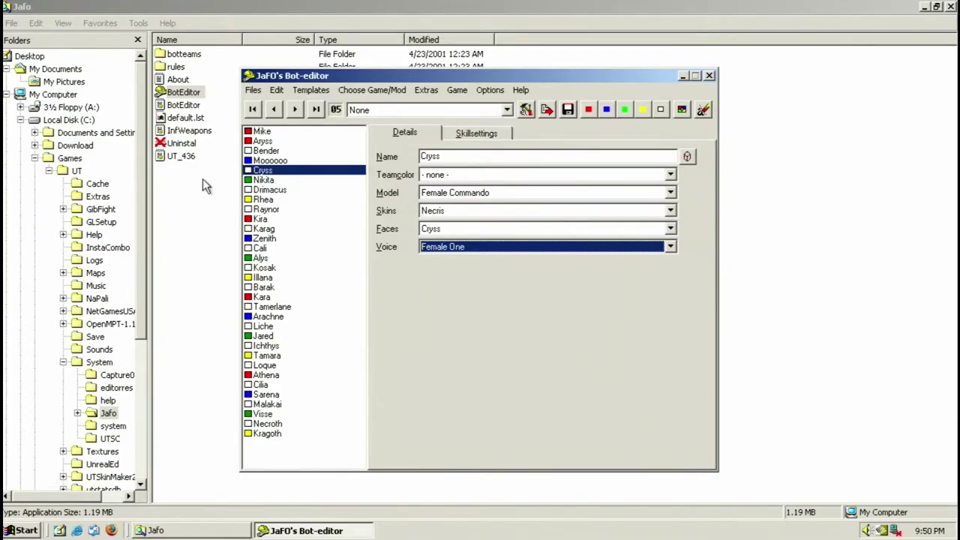
Keep the Nikita bot's Female Commando model and set its skin to Elexis
{"action": "left_click", "coordinate": [301, 180]}
{"action": "left_click", "coordinate": [449, 194]}
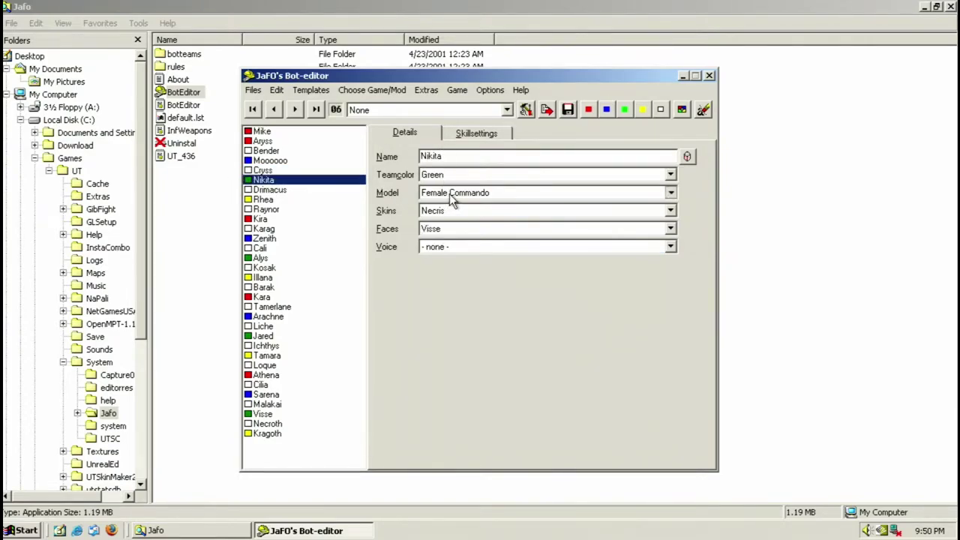
{"action": "left_click", "coordinate": [449, 193]}
{"action": "left_click", "coordinate": [458, 212]}
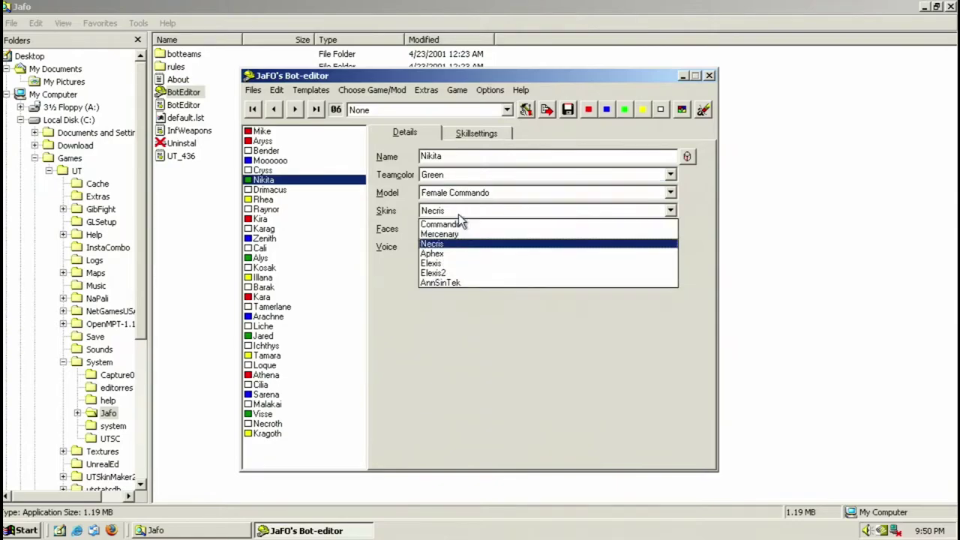
{"action": "left_click", "coordinate": [471, 264]}
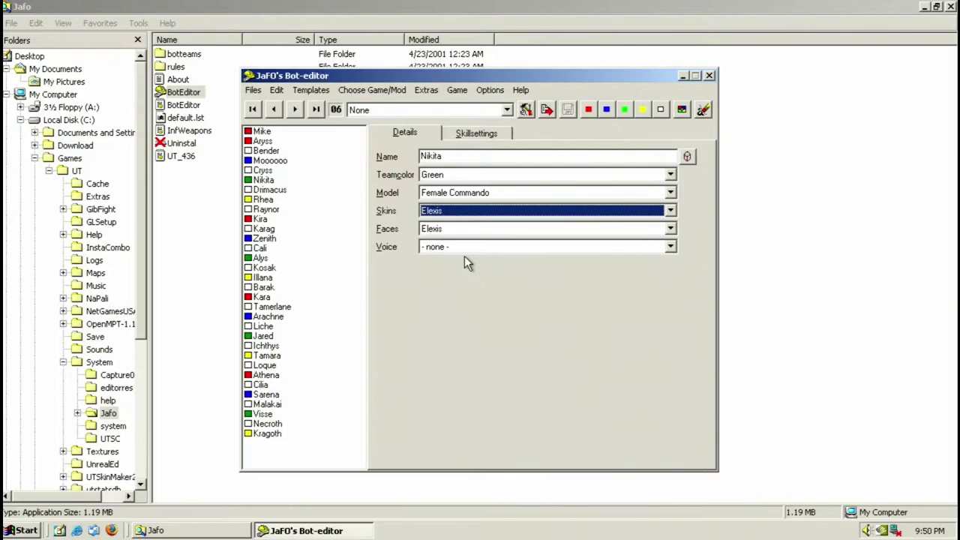
Set the Nikita bot's voice to Elexis and rename the bot to Elexis
{"action": "left_click", "coordinate": [455, 250]}
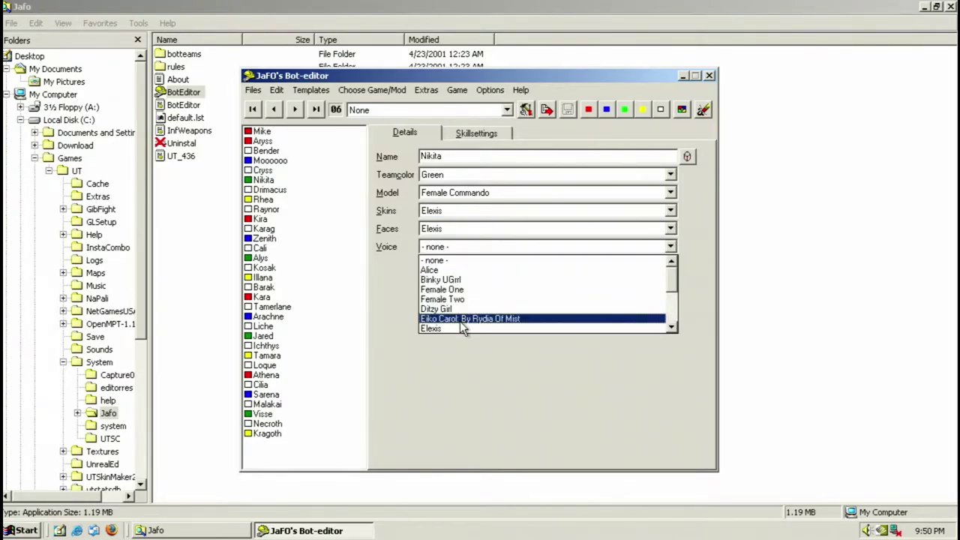
{"action": "left_click", "coordinate": [463, 329]}
{"action": "left_click_drag", "start_coordinate": [449, 156], "coordinate": [411, 150]}
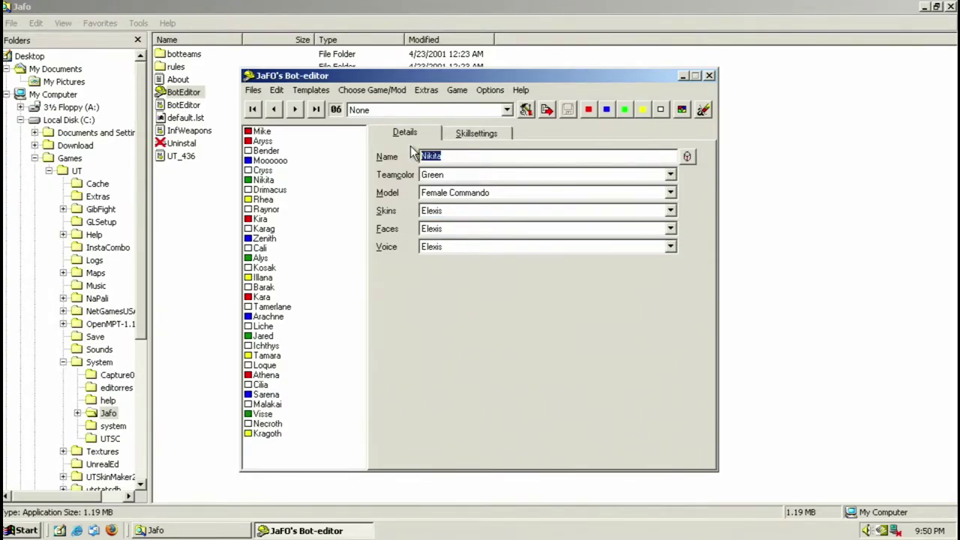
{"action": "type", "text": "Elexis"}
Bring up the Drimacus bot's details and close the bot editor
{"action": "left_click", "coordinate": [266, 191]}
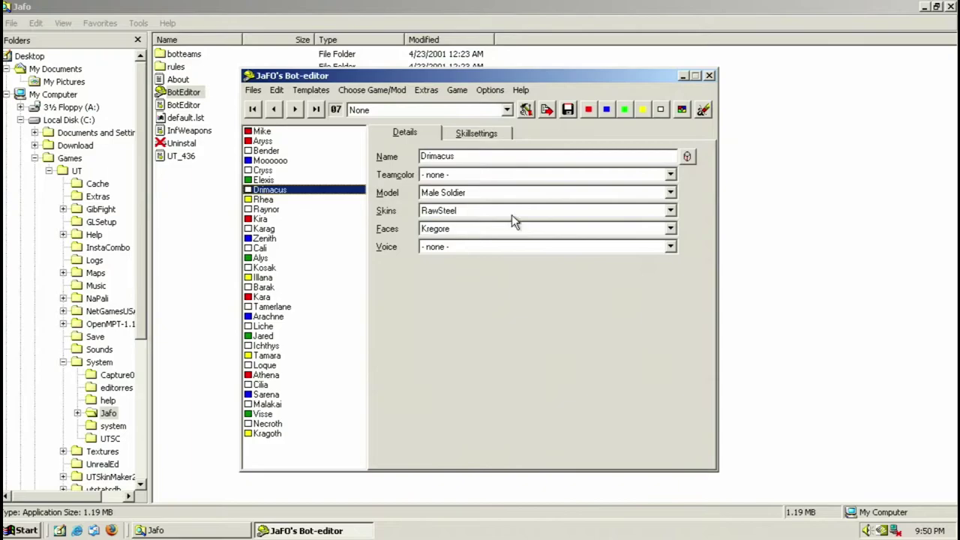
{"action": "left_click", "coordinate": [709, 77]}
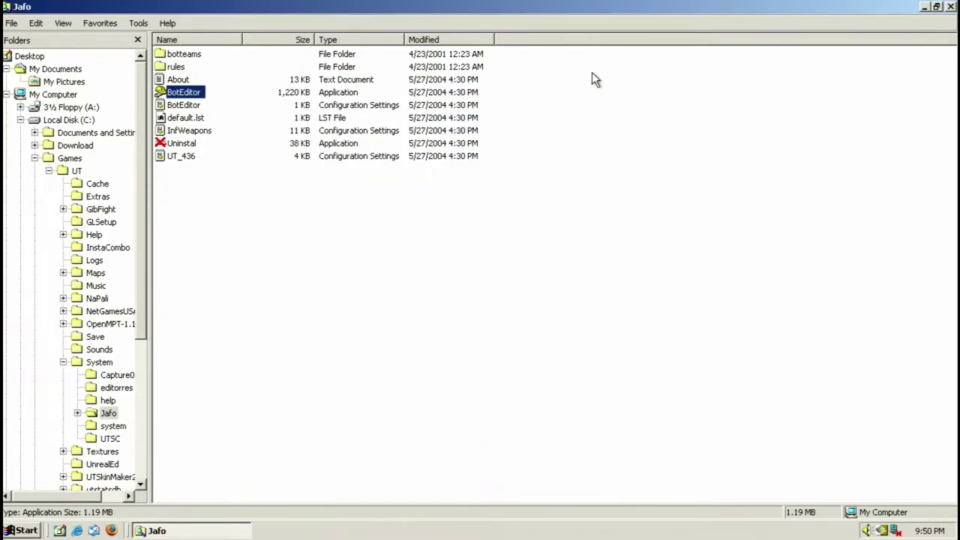
{"action": "left_click", "coordinate": [246, 241]}
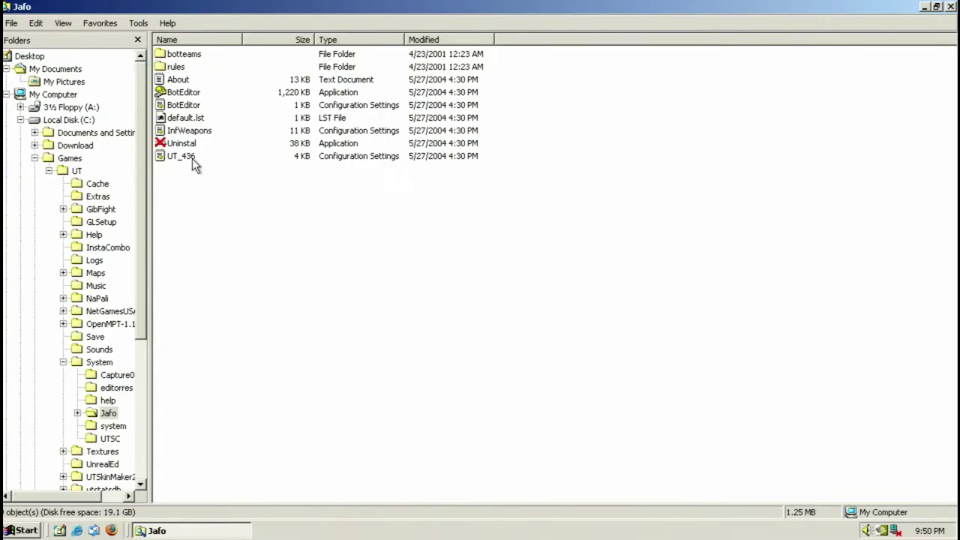
Look through the System, OpenMPT-1.17.02.54 and NaPali folders of the UT directory
{"action": "left_click", "coordinate": [97, 363]}
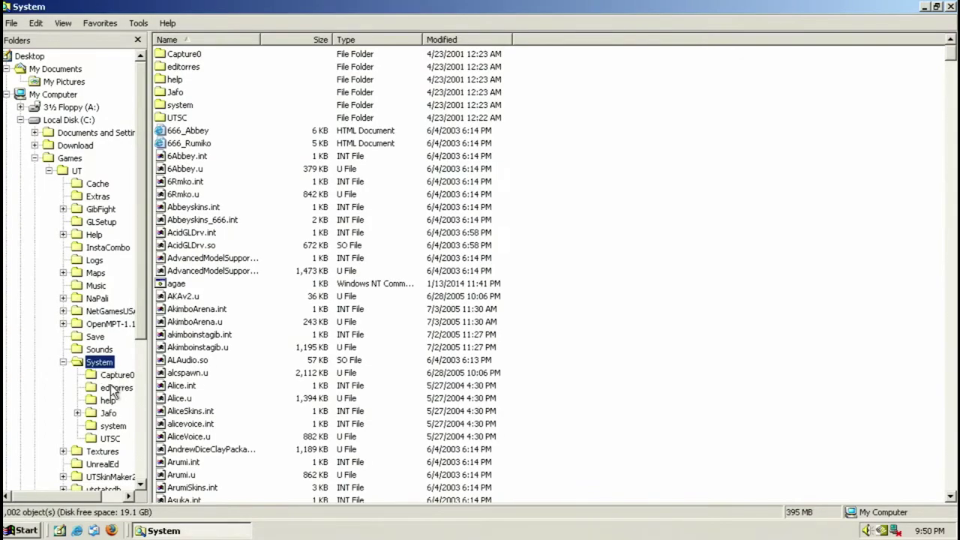
{"action": "left_click", "coordinate": [105, 324]}
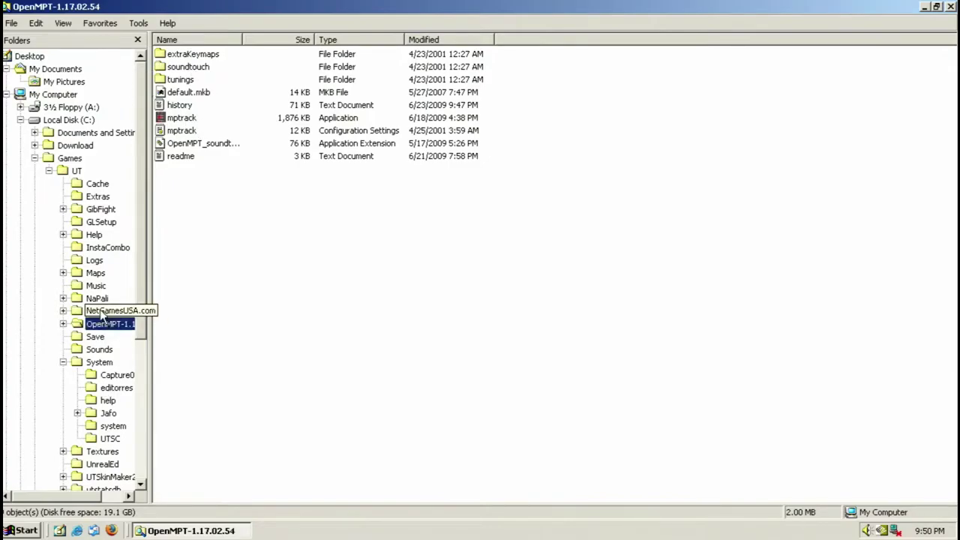
{"action": "left_click", "coordinate": [97, 299]}
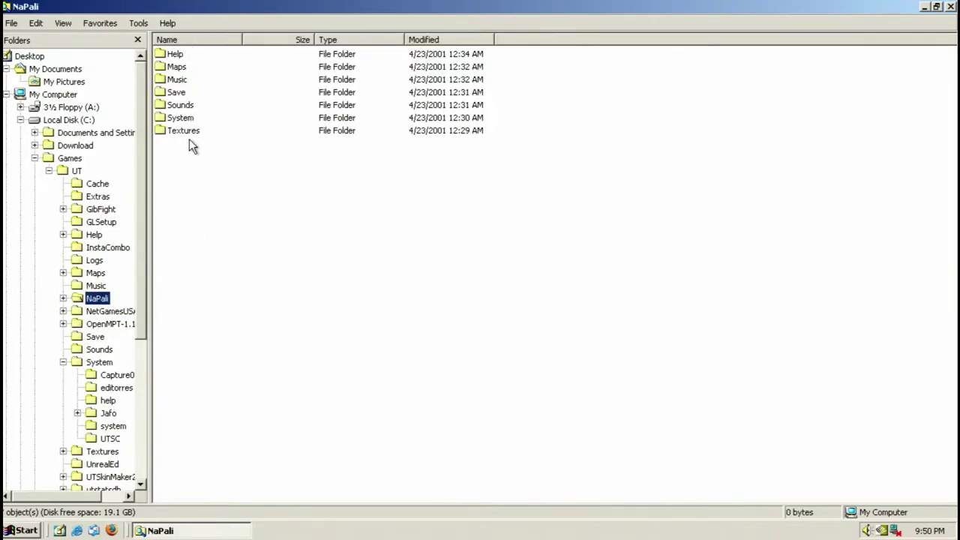
Collapse the System folder's subfolders in the folder tree and show the contents of UT's System folder
{"action": "left_click", "coordinate": [63, 362]}
{"action": "left_click", "coordinate": [87, 363]}
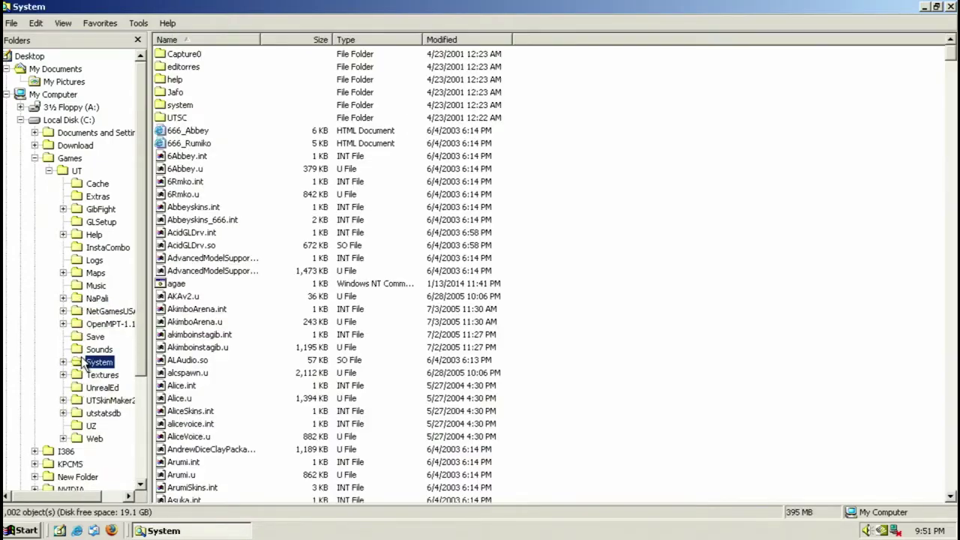
{"action": "scroll", "coordinate": [253, 266], "scroll_direction": "down", "scroll_amount": 4}
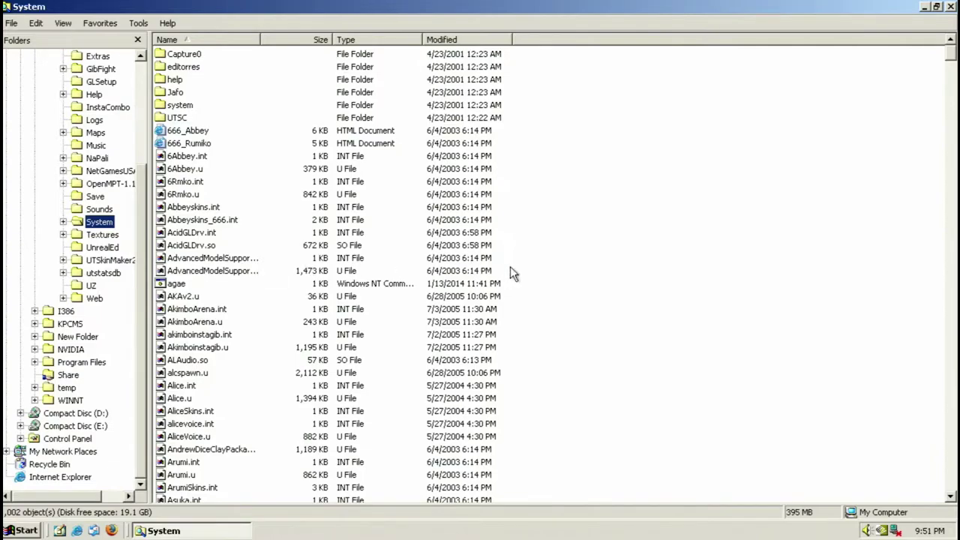
Find the Unreal Tournament application among the files starting with U in the System folder and launch the game
{"action": "left_click", "coordinate": [180, 259]}
{"action": "key", "text": "u"}
{"action": "key", "text": "Down"}
{"action": "key", "text": "Down"}
{"action": "key", "text": "Down"}
{"action": "key", "text": "Down"}
{"action": "key", "text": "Down"}
{"action": "key", "text": "Down"}
{"action": "key", "text": "Down"}
{"action": "key", "text": "Down"}
{"action": "key", "text": "Down"}
{"action": "key", "text": "Down"}
{"action": "key", "text": "Down"}
{"action": "key", "text": "Down"}
{"action": "key", "text": "Down"}
{"action": "key", "text": "Down"}
{"action": "key", "text": "Down"}
{"action": "key", "text": "Down"}
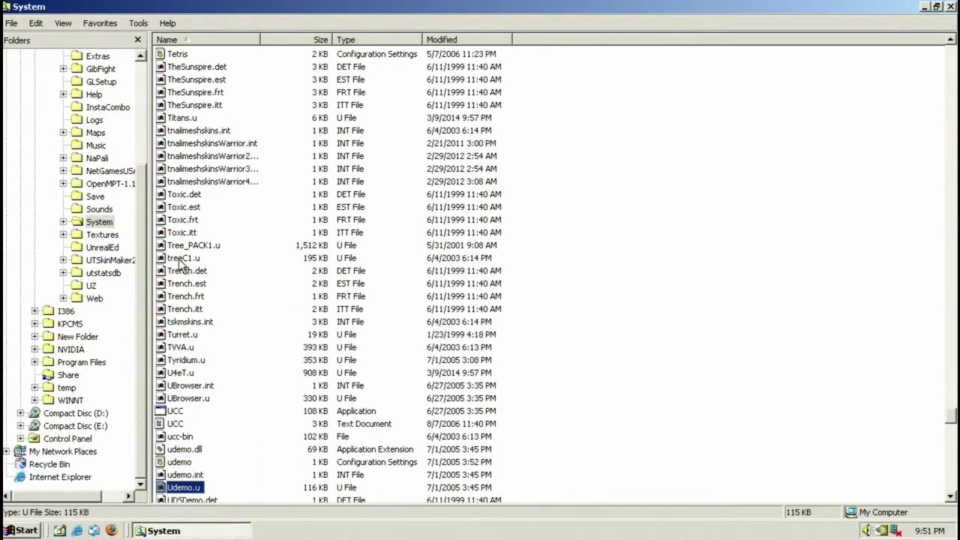
{"action": "scroll", "coordinate": [182, 268], "scroll_direction": "down", "scroll_amount": 7}
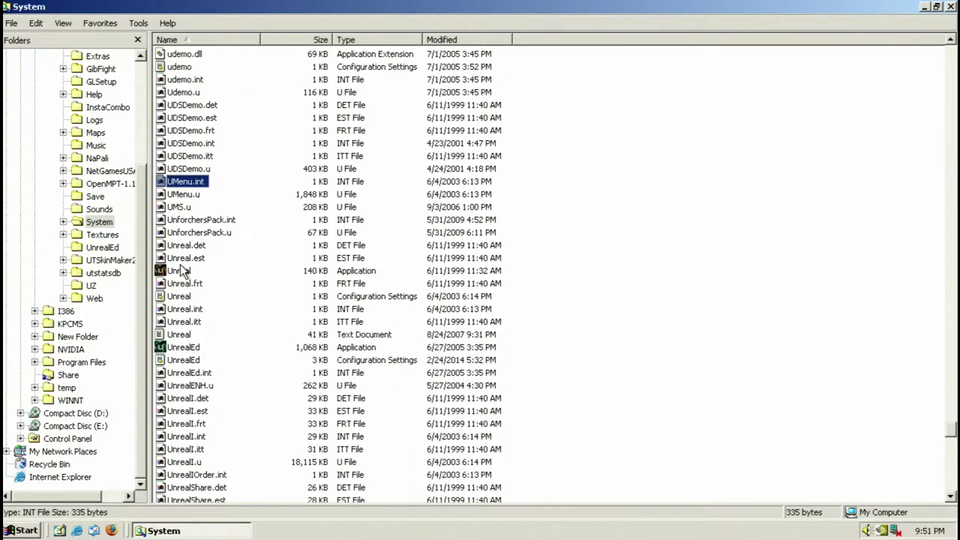
{"action": "double_click", "coordinate": [192, 425]}
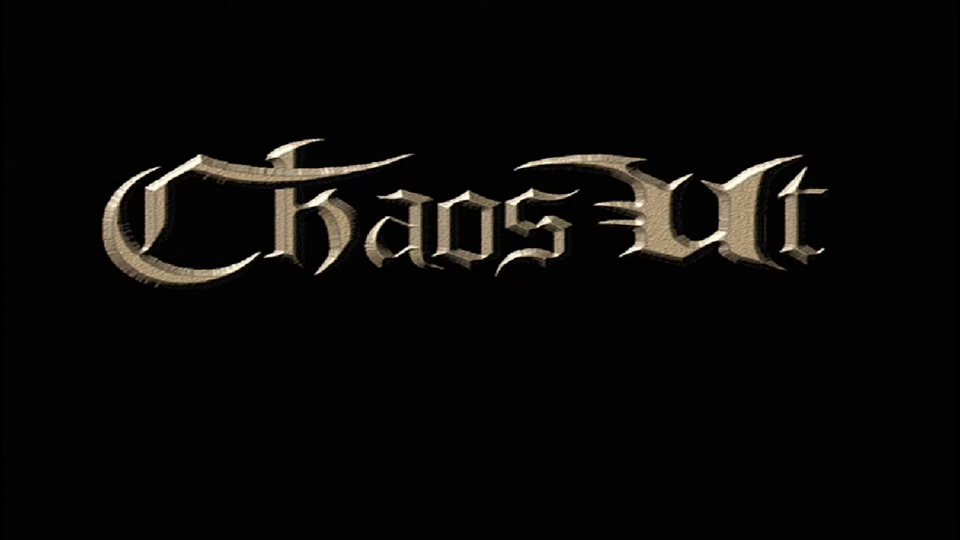
Bring up the game's main menu and open the OldSkool Configuration
{"action": "key", "text": "Escape"}
{"action": "mouse_move", "coordinate": [171, 6]}
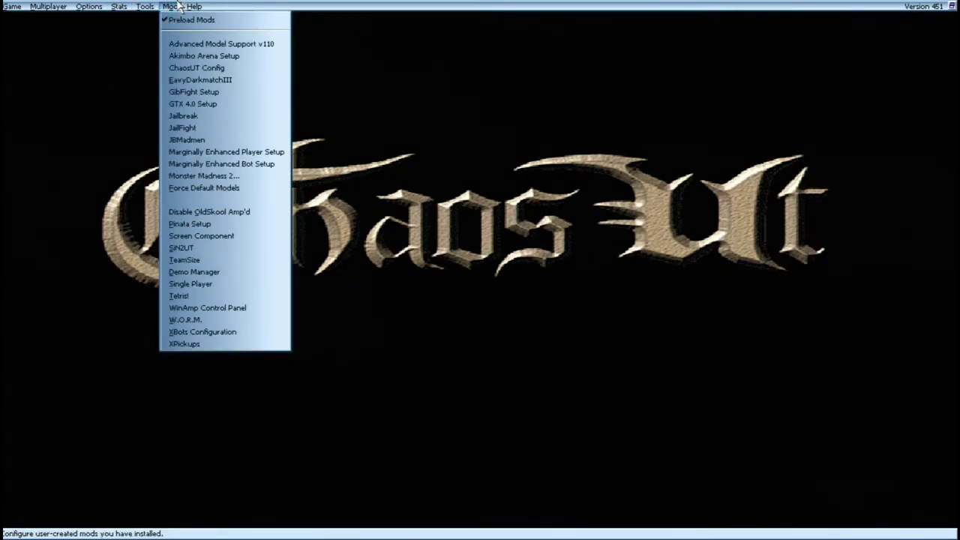
{"action": "mouse_move", "coordinate": [79, 6]}
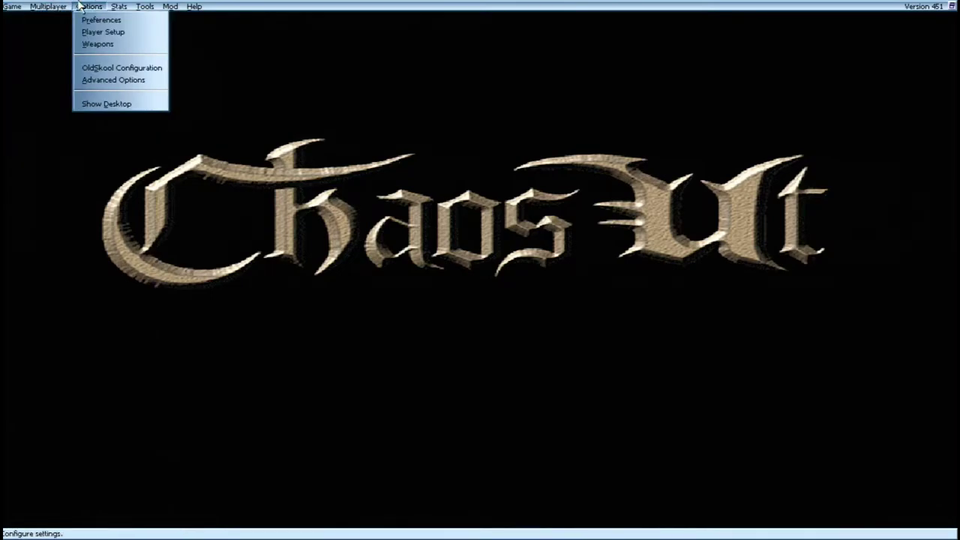
{"action": "mouse_move", "coordinate": [201, 6]}
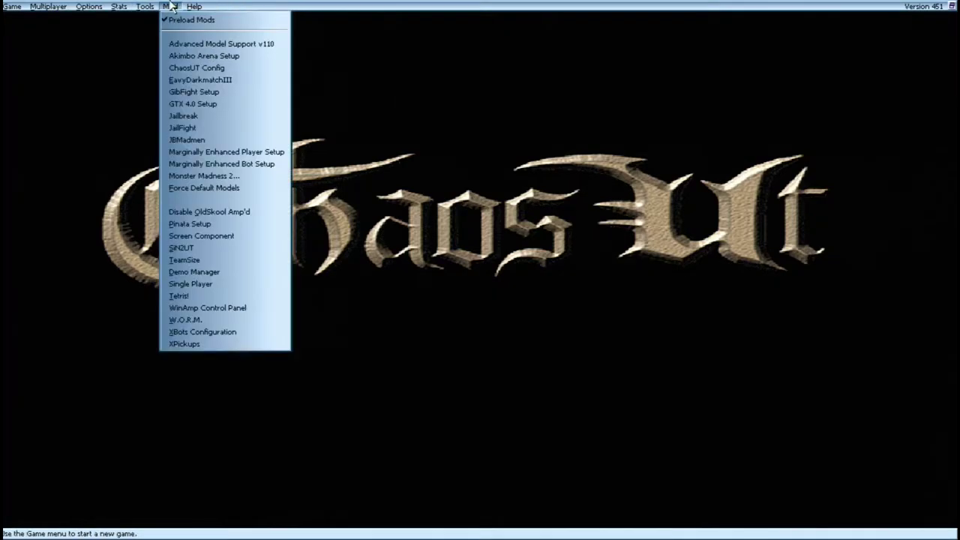
{"action": "mouse_move", "coordinate": [125, 6]}
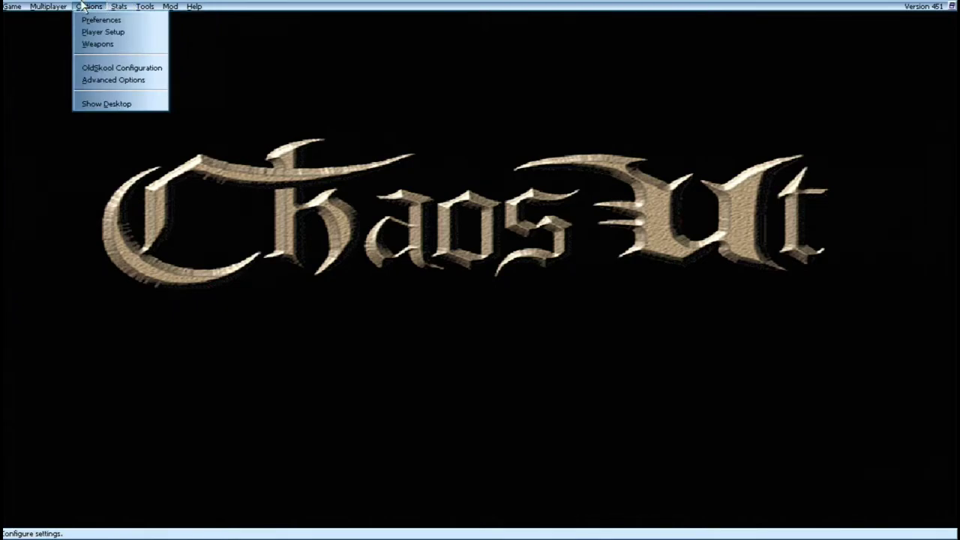
{"action": "left_click", "coordinate": [128, 68]}
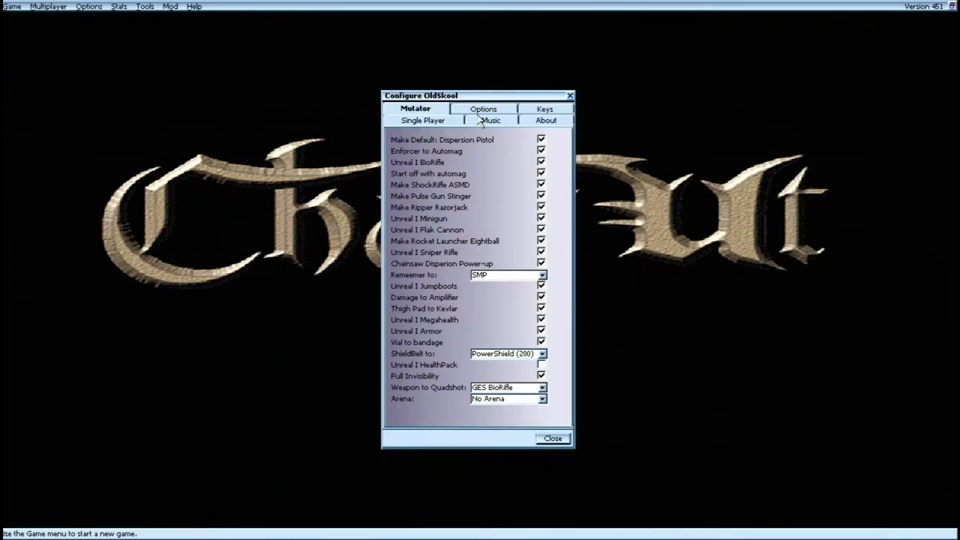
Set the OldSkool mutator's Redeemer replacement to "keep it" and review the Single Player, Music, About and Keys settings before closing the configuration
{"action": "left_click", "coordinate": [518, 276]}
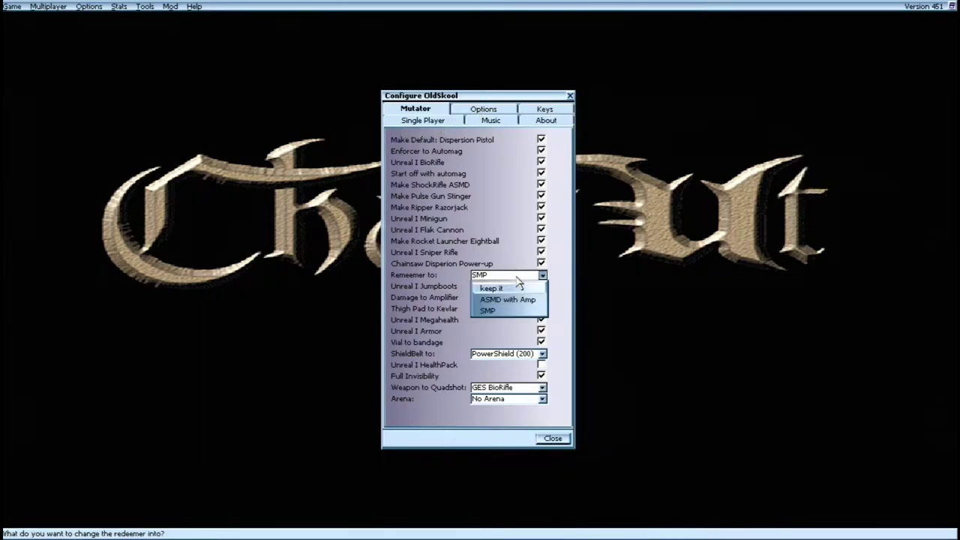
{"action": "left_click", "coordinate": [502, 289]}
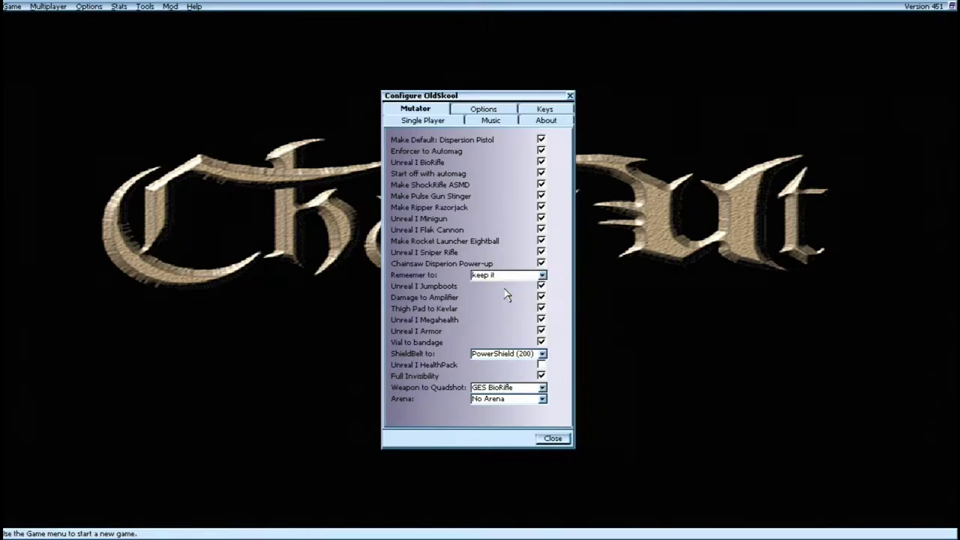
{"action": "left_click", "coordinate": [420, 123]}
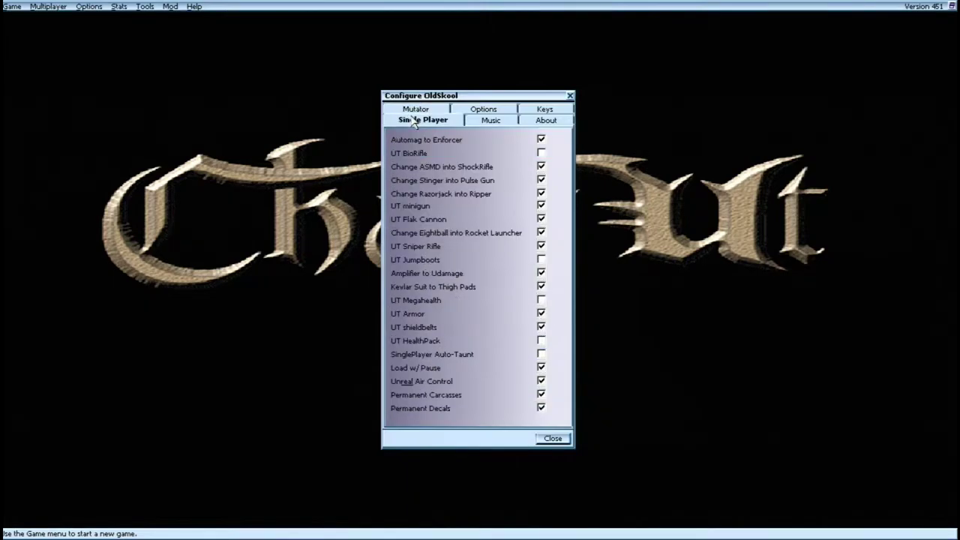
{"action": "left_click", "coordinate": [494, 123]}
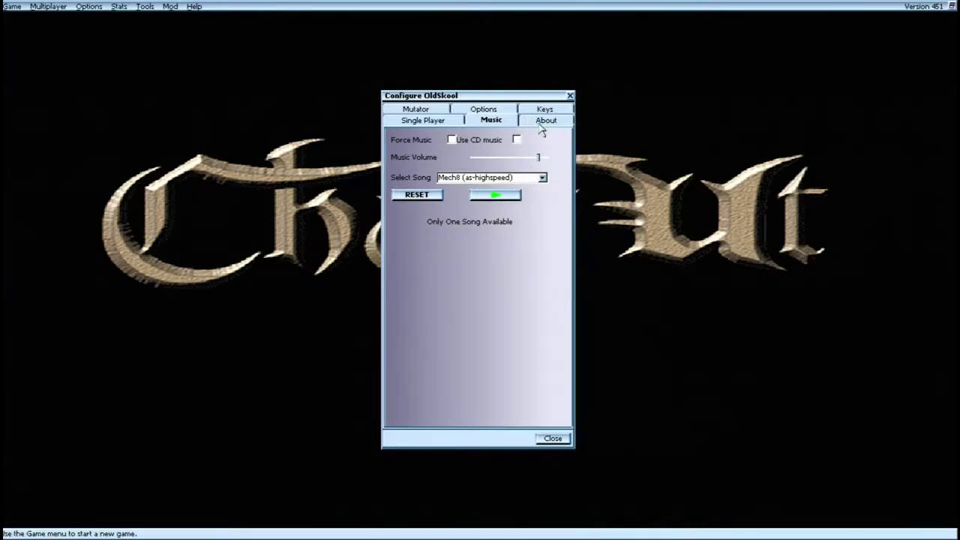
{"action": "left_click", "coordinate": [541, 123]}
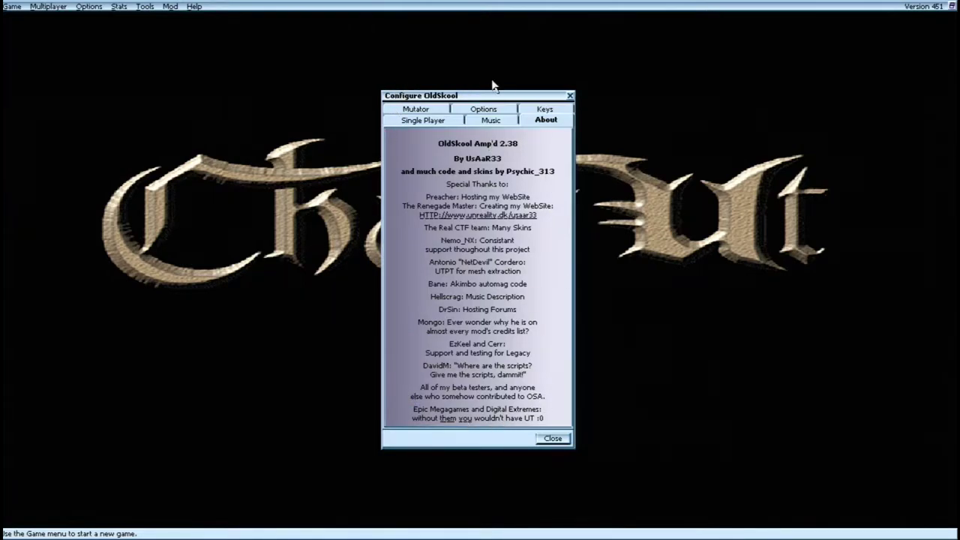
{"action": "left_click", "coordinate": [561, 109]}
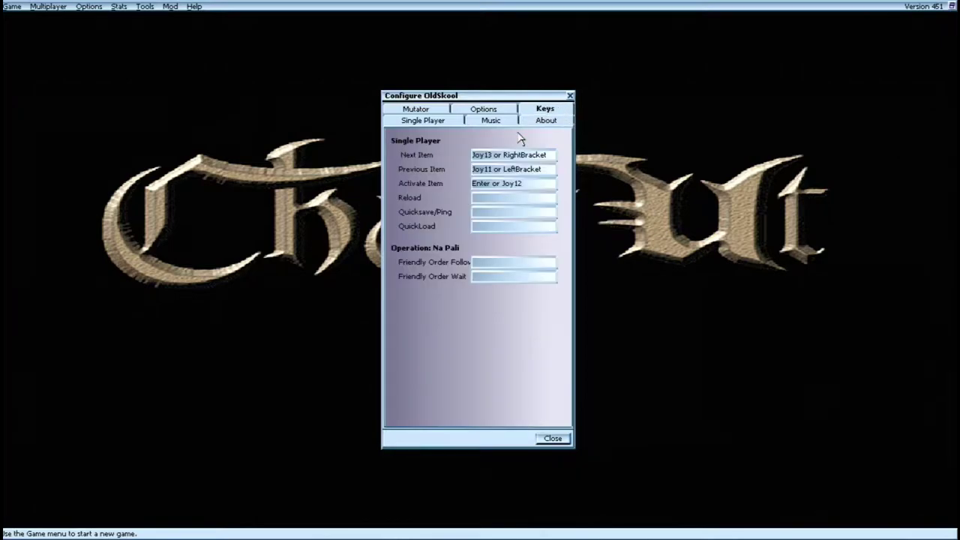
{"action": "left_click", "coordinate": [570, 96]}
Set up a new single-player game with the Original Unreal Episode map pack, view its flyby and return to the main menu
{"action": "left_click", "coordinate": [12, 6]}
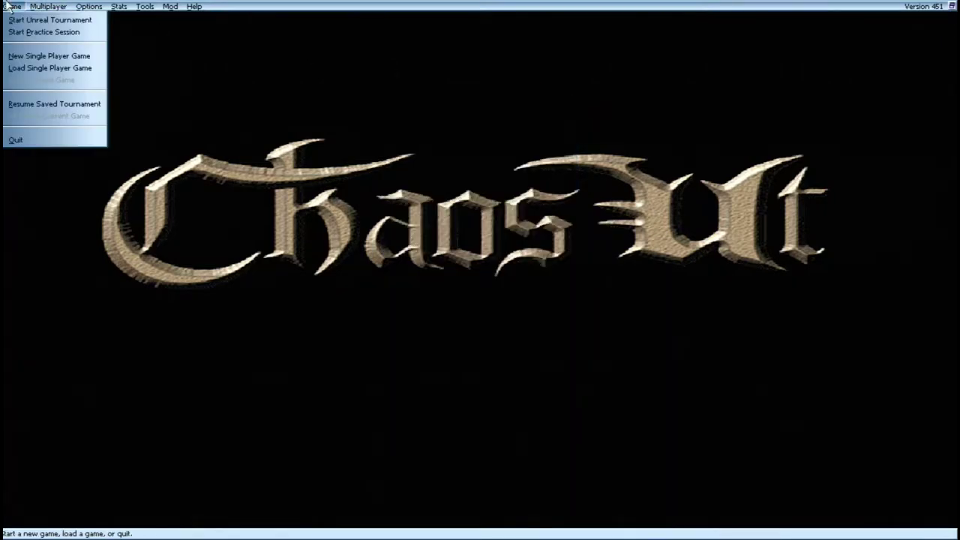
{"action": "left_click", "coordinate": [37, 57]}
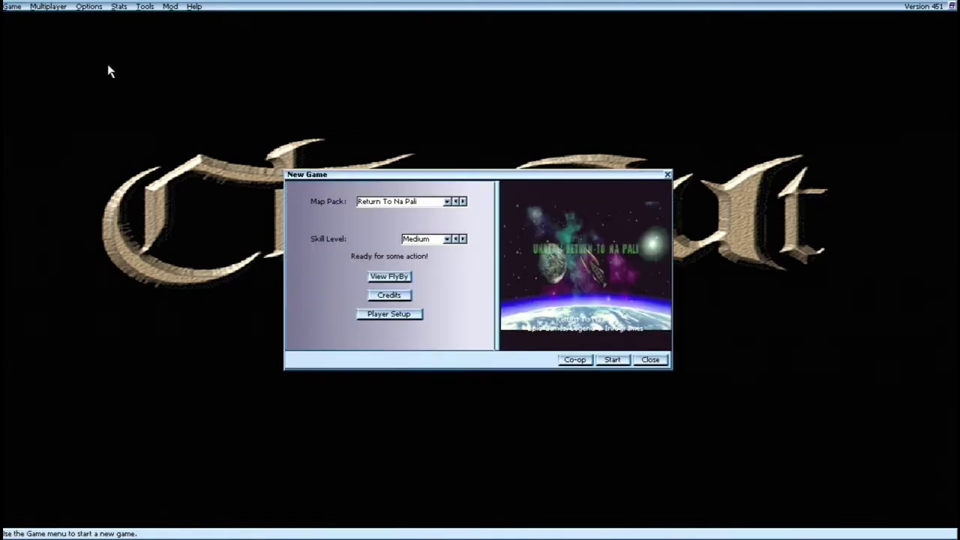
{"action": "left_click", "coordinate": [402, 201]}
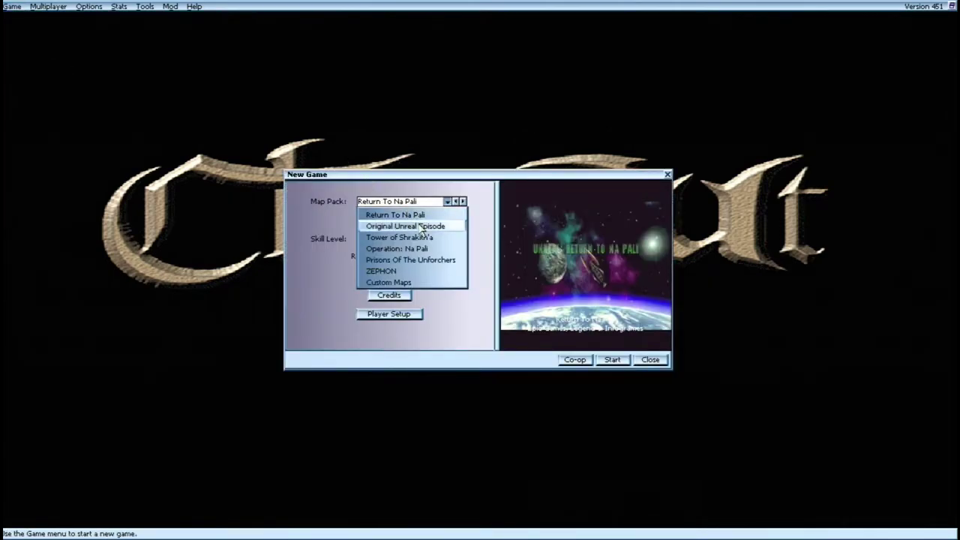
{"action": "left_click", "coordinate": [406, 226]}
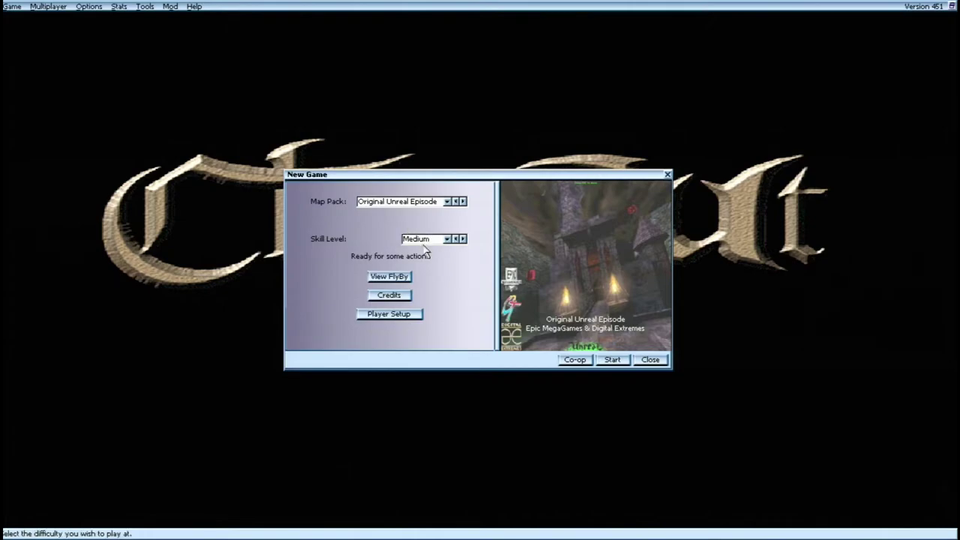
{"action": "left_click", "coordinate": [388, 277]}
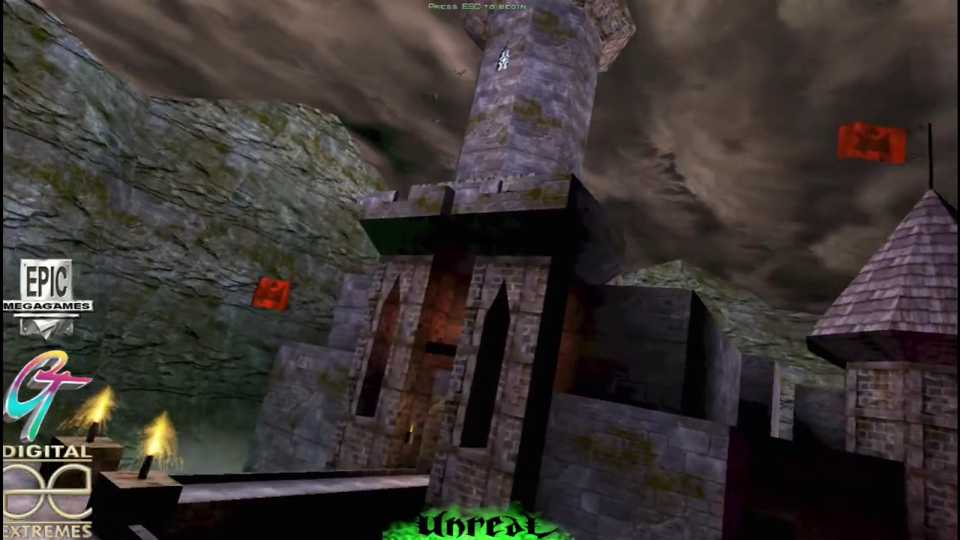
{"action": "key", "text": "Escape"}
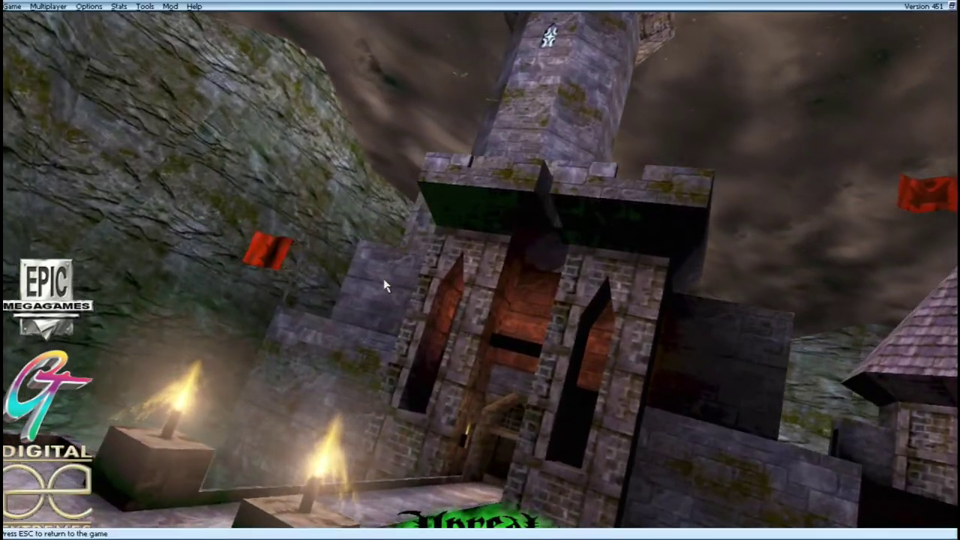
Reopen the new single-player game setup and preview the Operation: Na Pali and ZEPHON map packs
{"action": "left_click", "coordinate": [6, 7]}
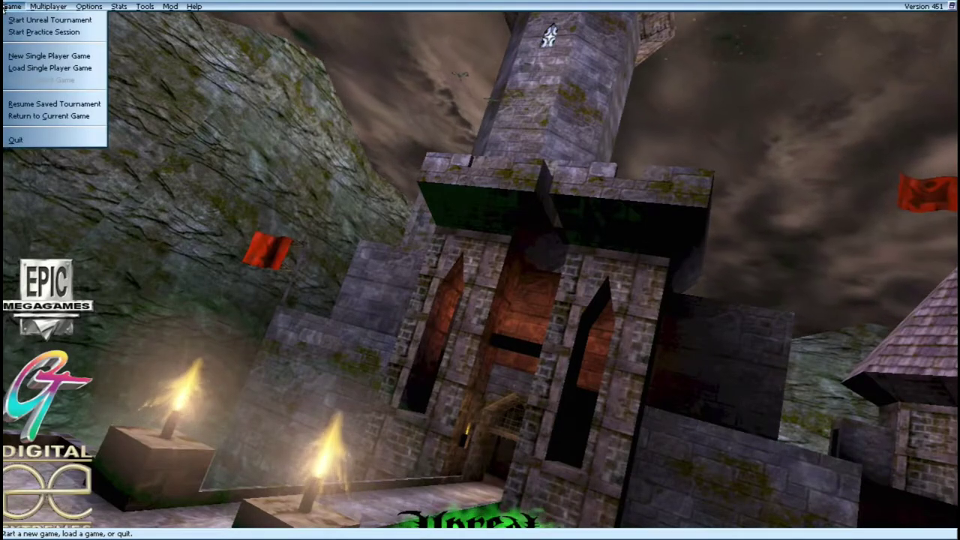
{"action": "left_click", "coordinate": [45, 56]}
{"action": "left_click", "coordinate": [396, 203]}
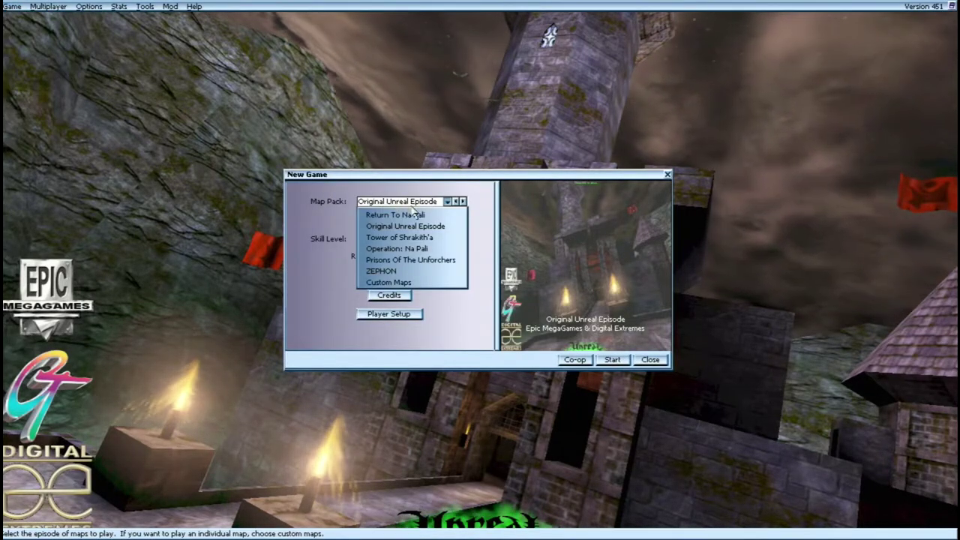
{"action": "left_click", "coordinate": [443, 251]}
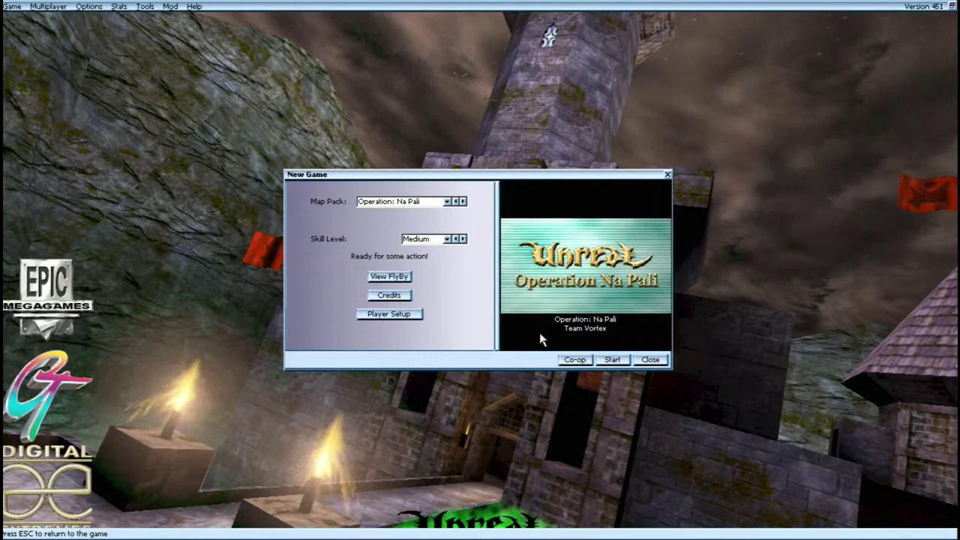
{"action": "left_click", "coordinate": [406, 202]}
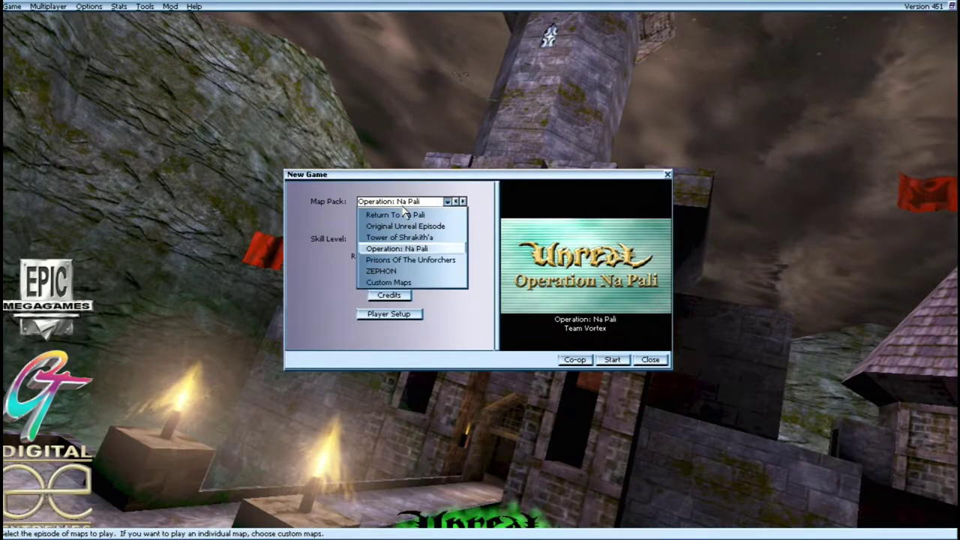
{"action": "left_click", "coordinate": [432, 271]}
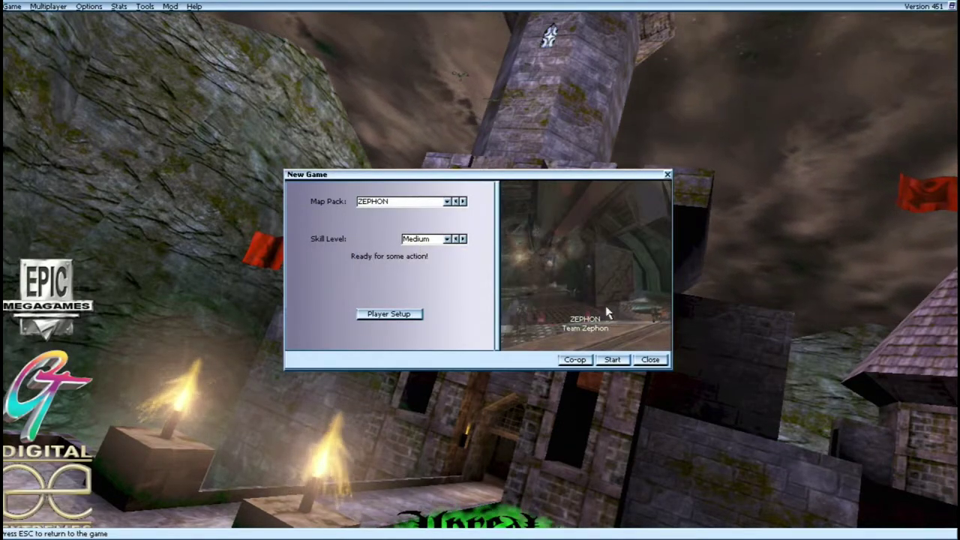
Preview the Prisons Of The Unforchers and Tower of Shrakith'a map packs, and close the new game setup
{"action": "left_click", "coordinate": [446, 202]}
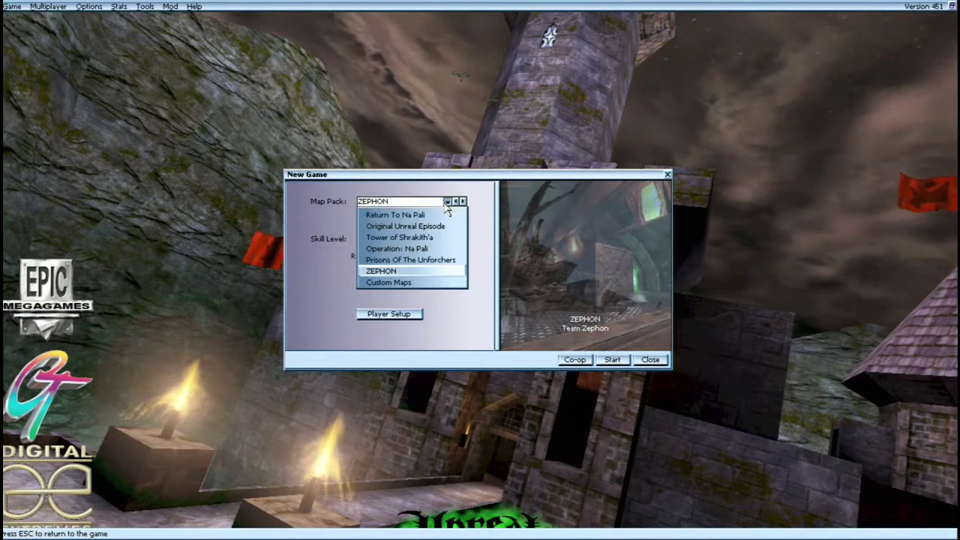
{"action": "left_click", "coordinate": [445, 260]}
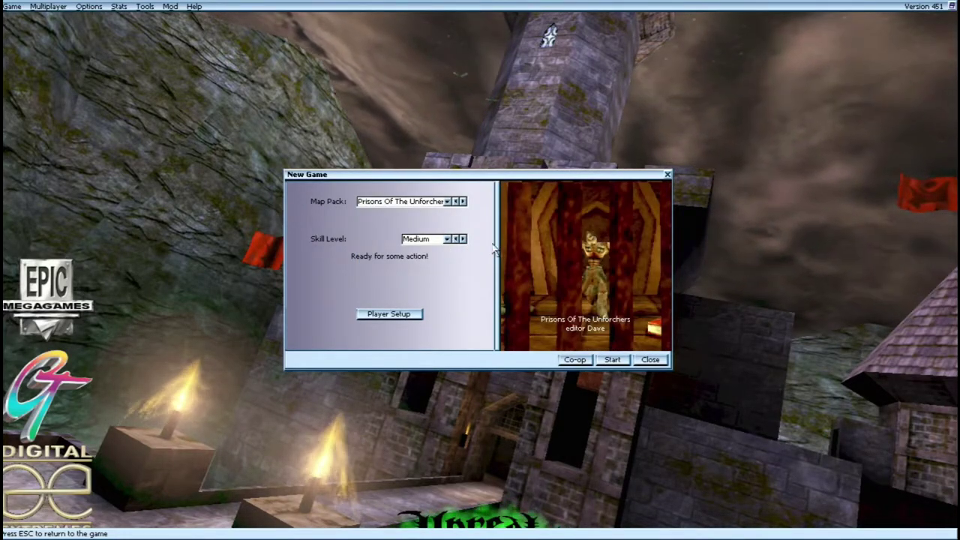
{"action": "left_click", "coordinate": [446, 201]}
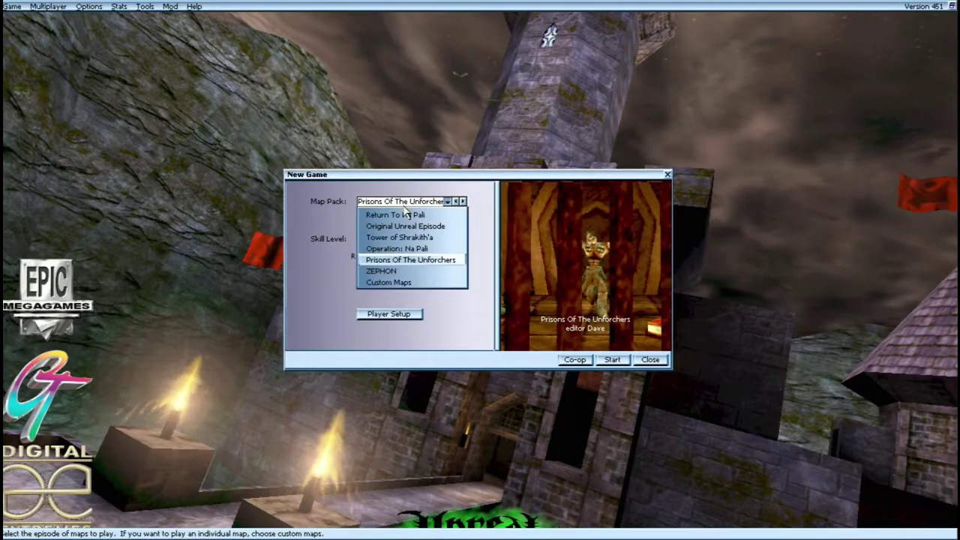
{"action": "left_click", "coordinate": [413, 238]}
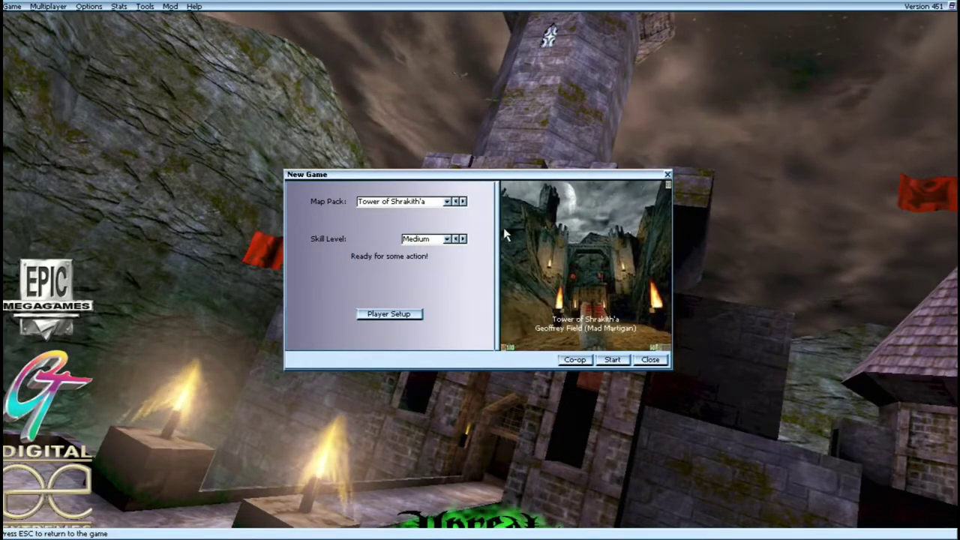
{"action": "left_click", "coordinate": [447, 202]}
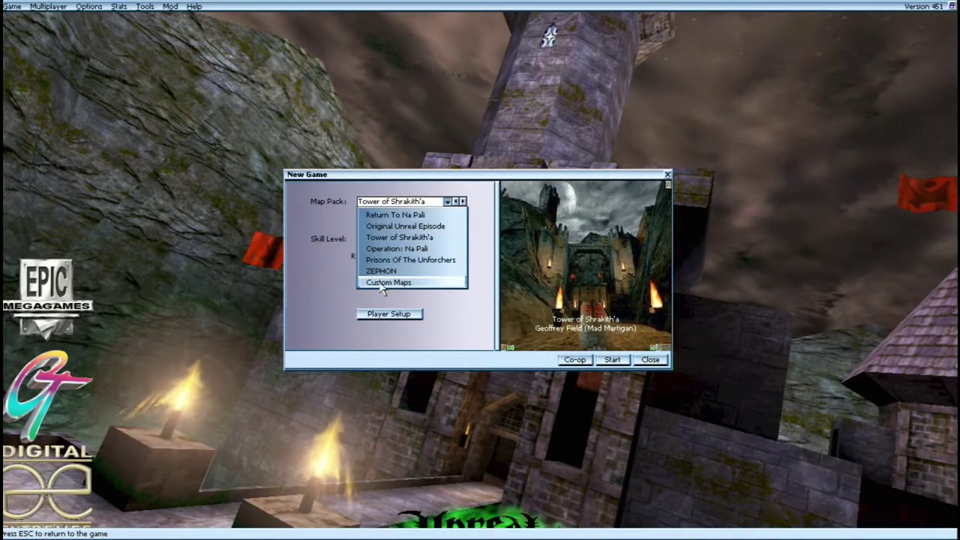
{"action": "left_click", "coordinate": [330, 288]}
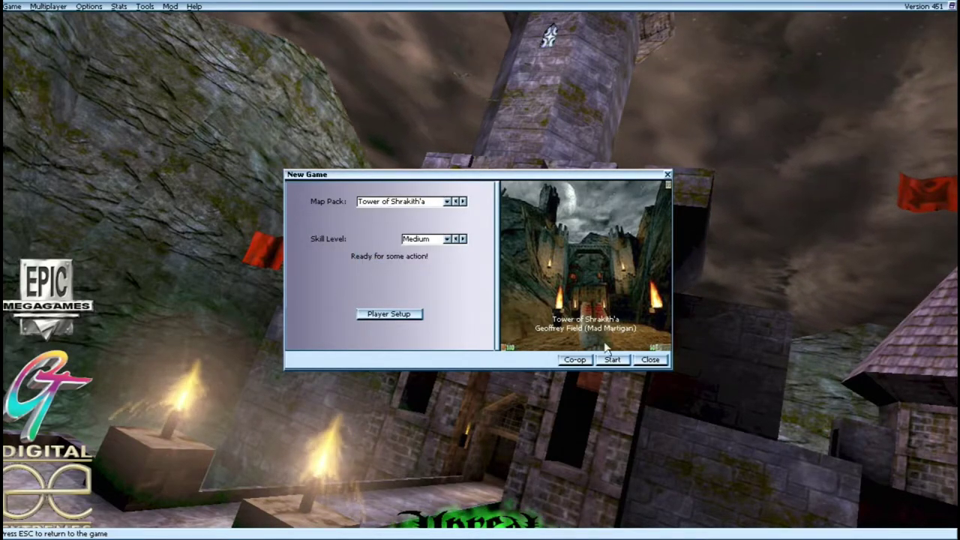
{"action": "left_click", "coordinate": [646, 360]}
Open the Internet game server browser, view the UT Servers list and close the browser
{"action": "left_click", "coordinate": [12, 6]}
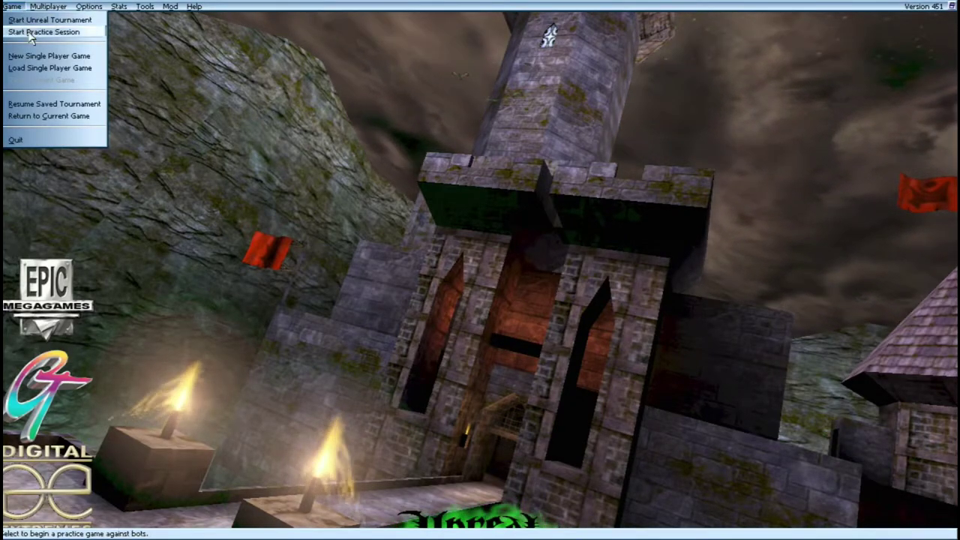
{"action": "mouse_move", "coordinate": [48, 6]}
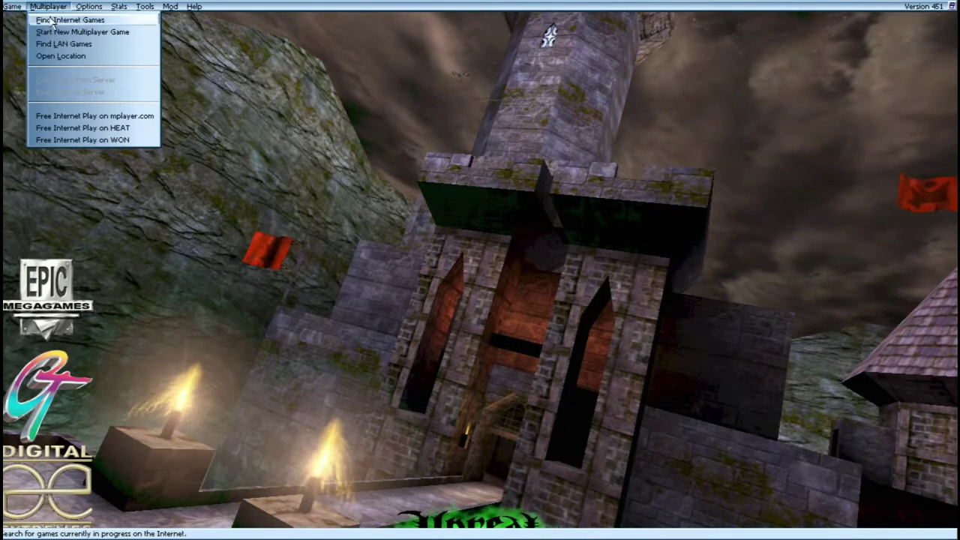
{"action": "left_click", "coordinate": [59, 20]}
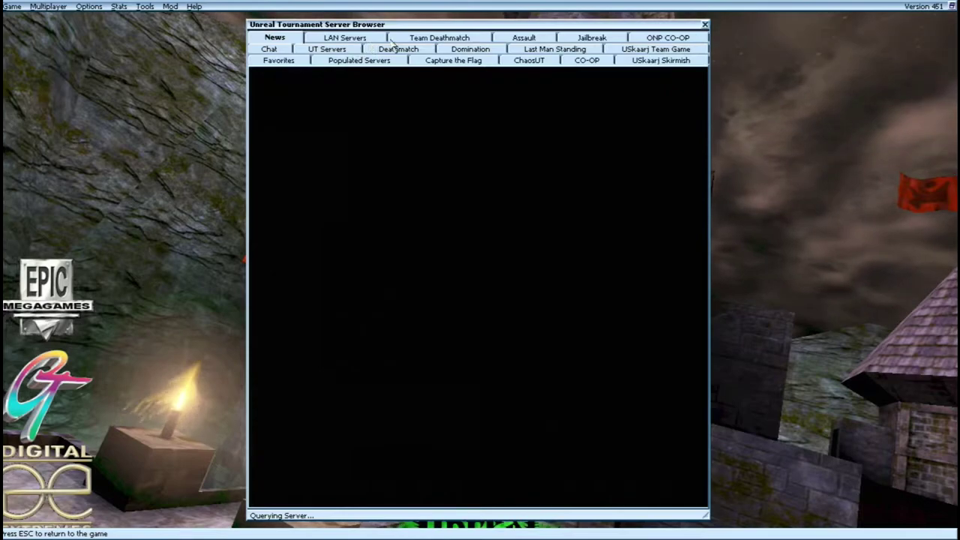
{"action": "left_click", "coordinate": [328, 52]}
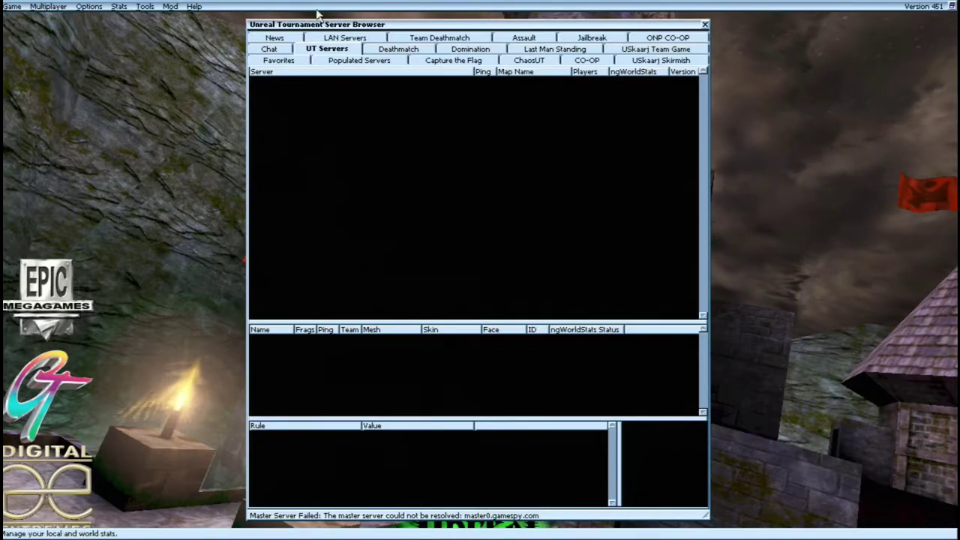
{"action": "left_click", "coordinate": [705, 25]}
Look over the available game, multiplayer and configuration commands, view the Advanced Options categories and close them
{"action": "left_click", "coordinate": [7, 6]}
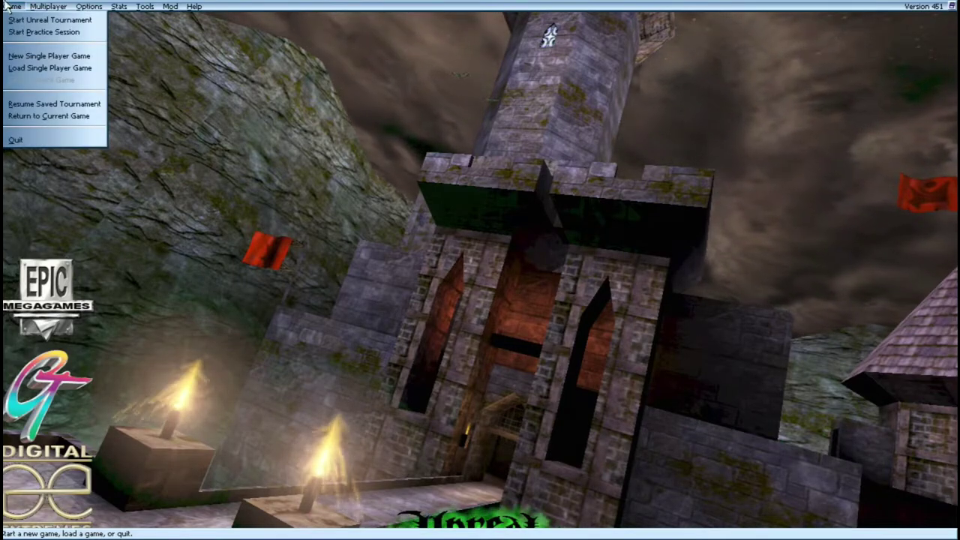
{"action": "mouse_move", "coordinate": [51, 8]}
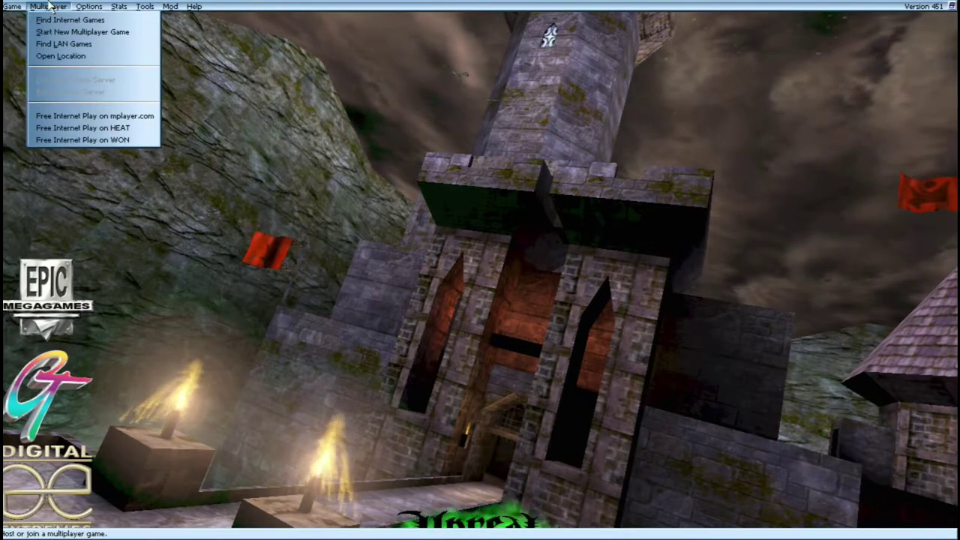
{"action": "mouse_move", "coordinate": [96, 7]}
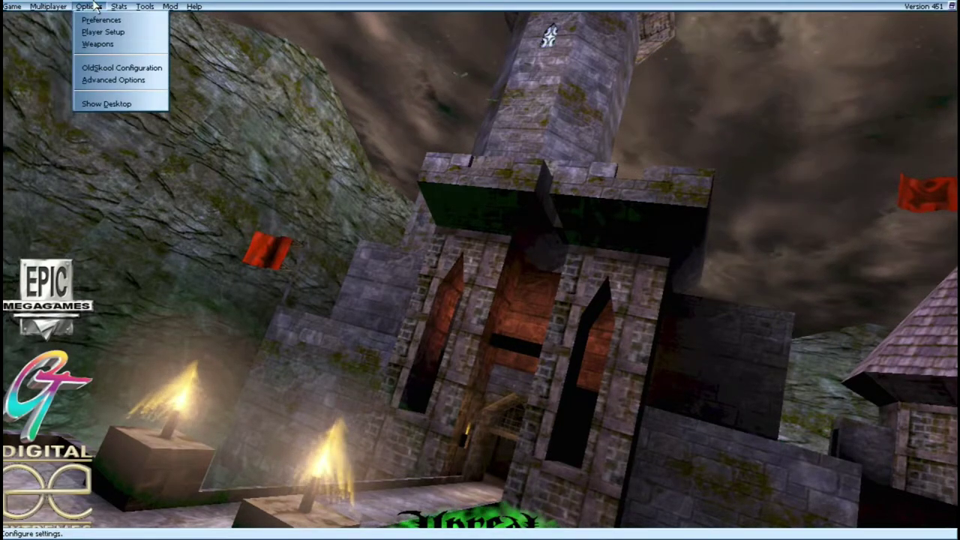
{"action": "left_click", "coordinate": [107, 80]}
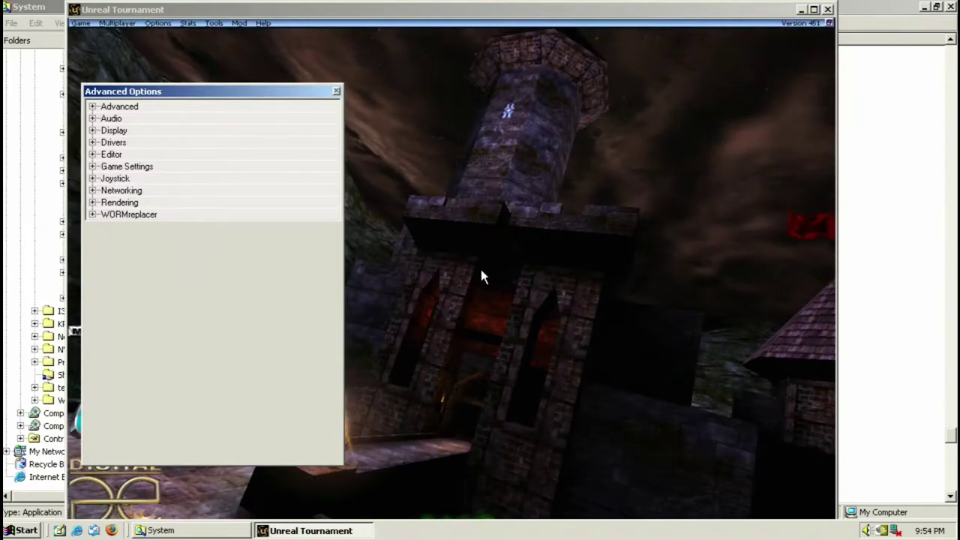
{"action": "left_click", "coordinate": [335, 93]}
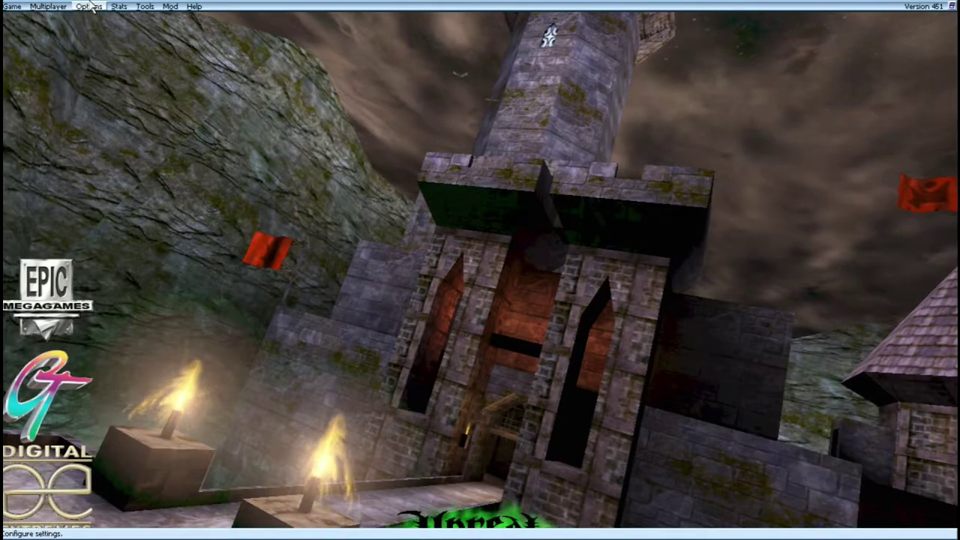
Look over the stats commands and the installed mods, and open the Tetris! mod
{"action": "left_click", "coordinate": [115, 6]}
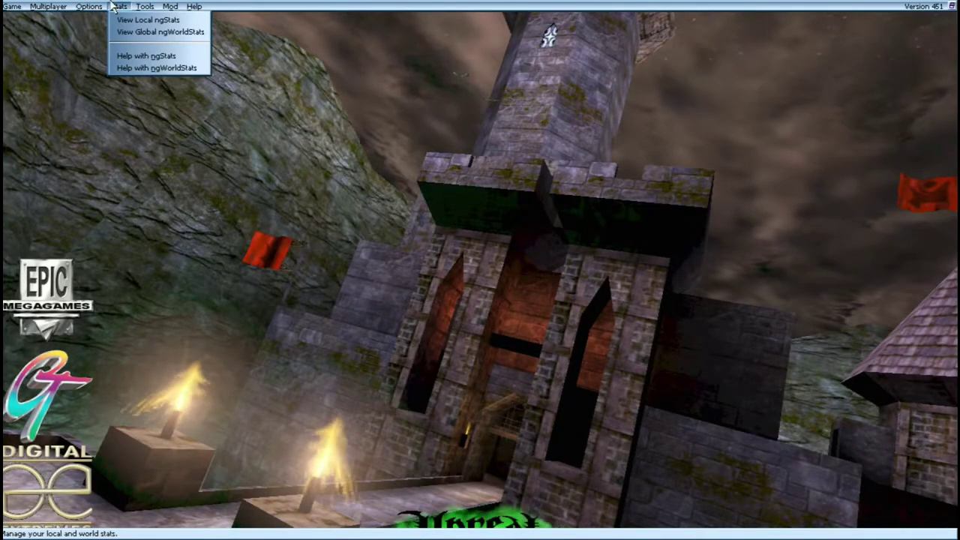
{"action": "mouse_move", "coordinate": [146, 6]}
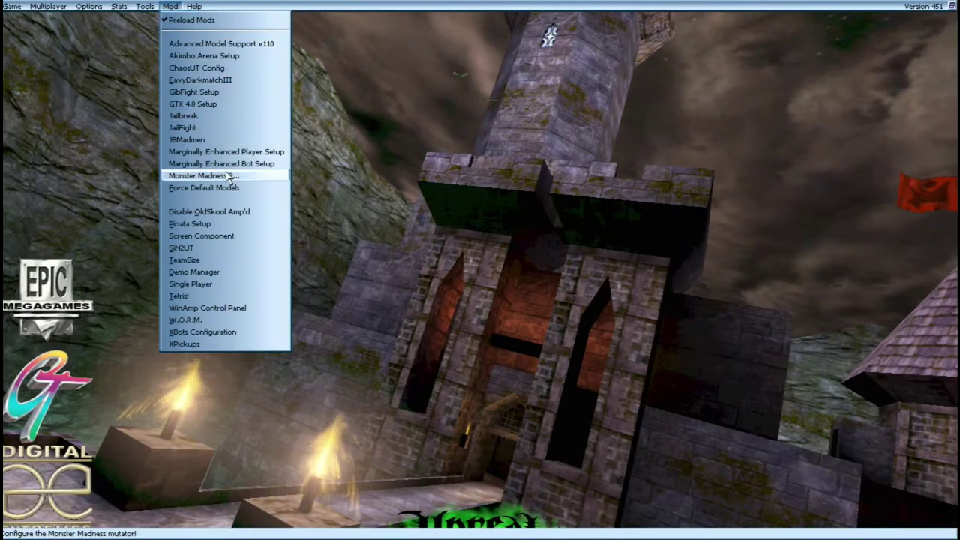
{"action": "left_click", "coordinate": [234, 297]}
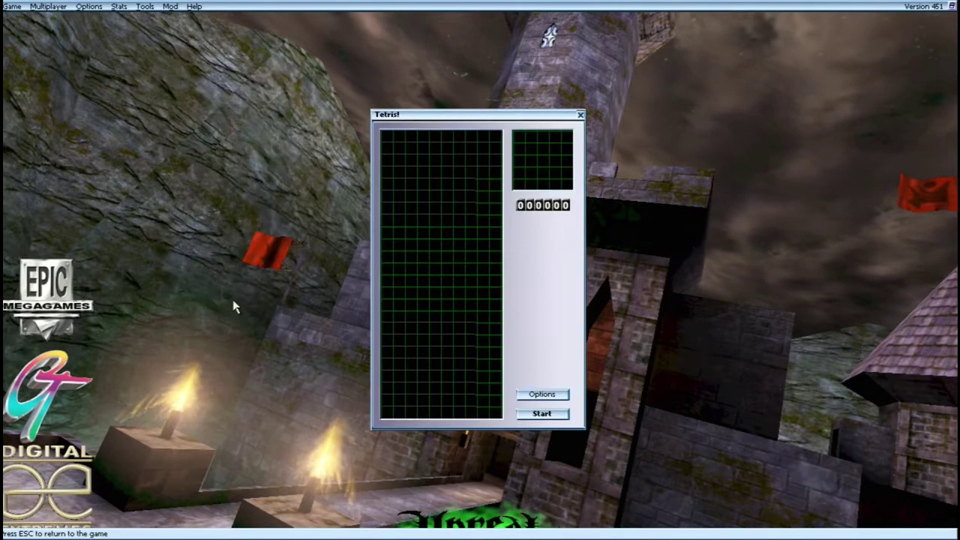
Start a Tetris game and land the first piece flat in the lower-right corner of the board
{"action": "left_click", "coordinate": [540, 417]}
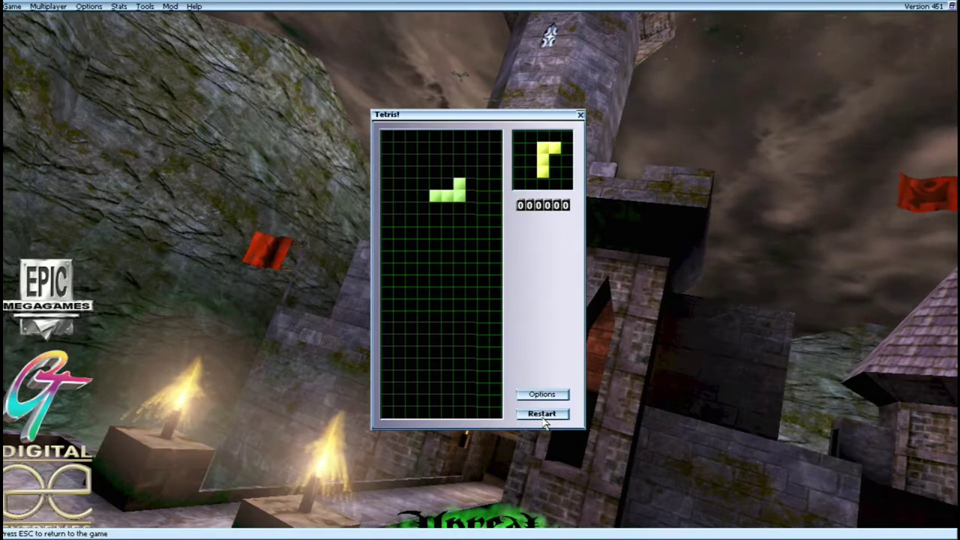
{"action": "key", "text": "Right"}
{"action": "key", "text": "Right"}
{"action": "key", "text": "Right"}
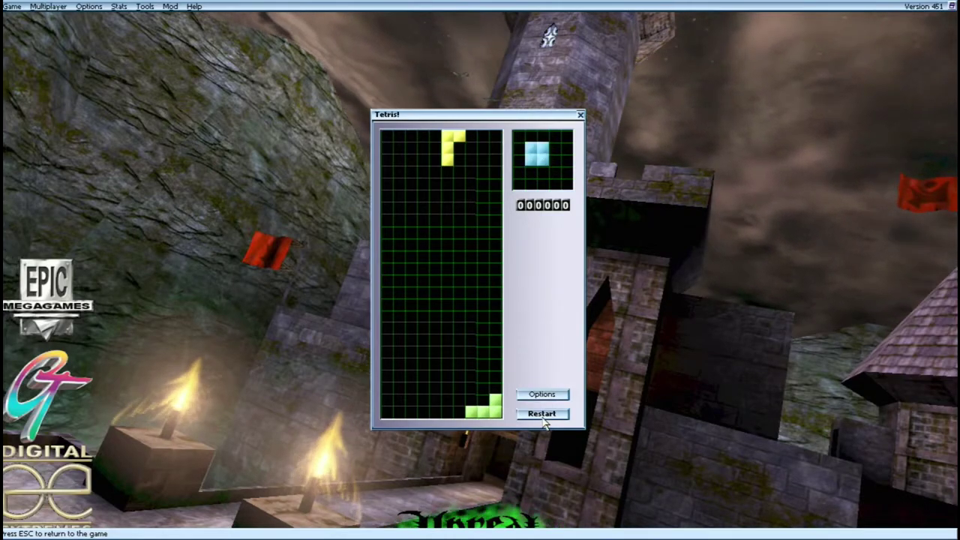
Rotate the yellow L-shaped piece flat and land it in the lower-left corner of the Tetris board
{"action": "key", "text": "Up"}
{"action": "key", "text": "Up"}
{"action": "key", "text": "Up"}
{"action": "key", "text": "Left"}
{"action": "key", "text": "Left"}
{"action": "key", "text": "Left"}
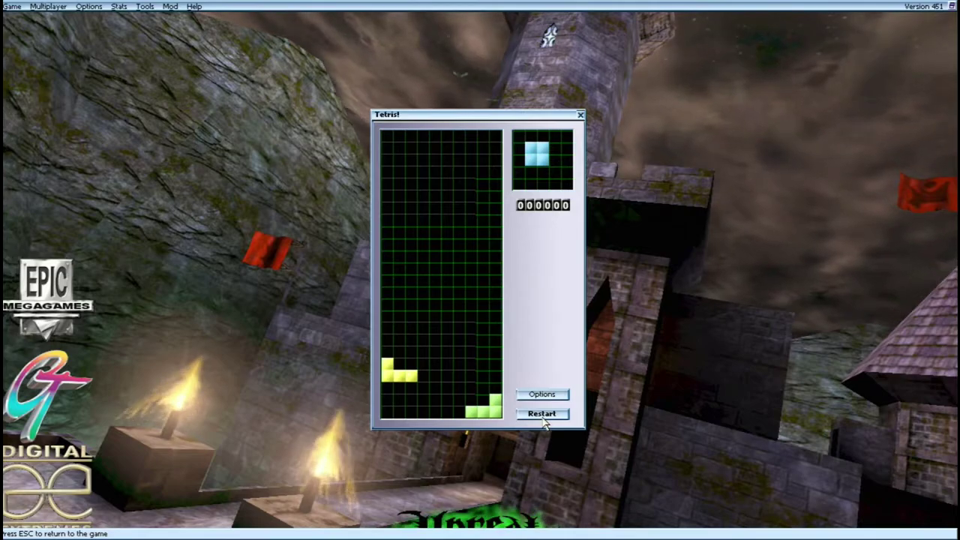
Move the light-blue square piece across the board and land it on the green piece at the right side
{"action": "key", "text": "Left"}
{"action": "key", "text": "Left"}
{"action": "key", "text": "Left"}
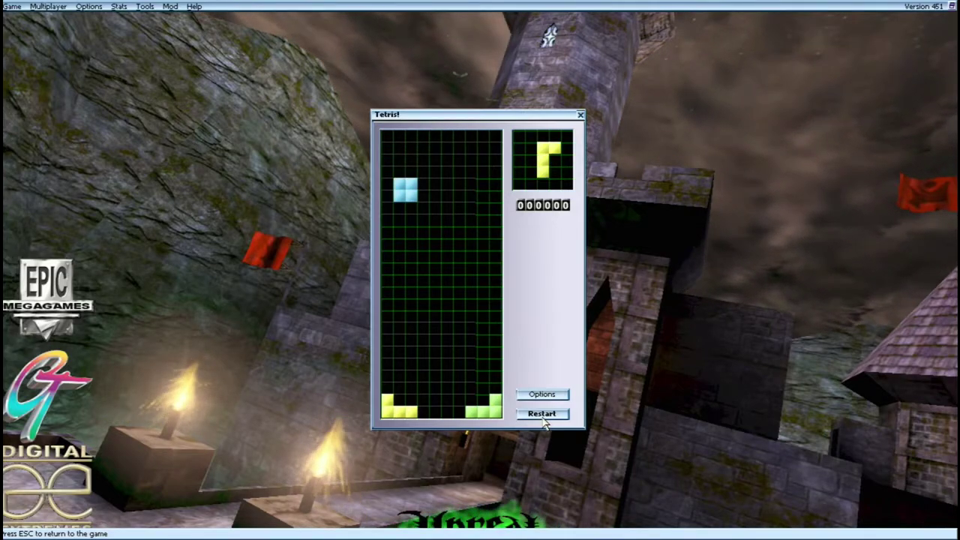
{"action": "key", "text": "Right"}
{"action": "key", "text": "Right"}
{"action": "key", "text": "Right"}
{"action": "key", "text": "Right"}
{"action": "key", "text": "Right"}
{"action": "key", "text": "Right"}
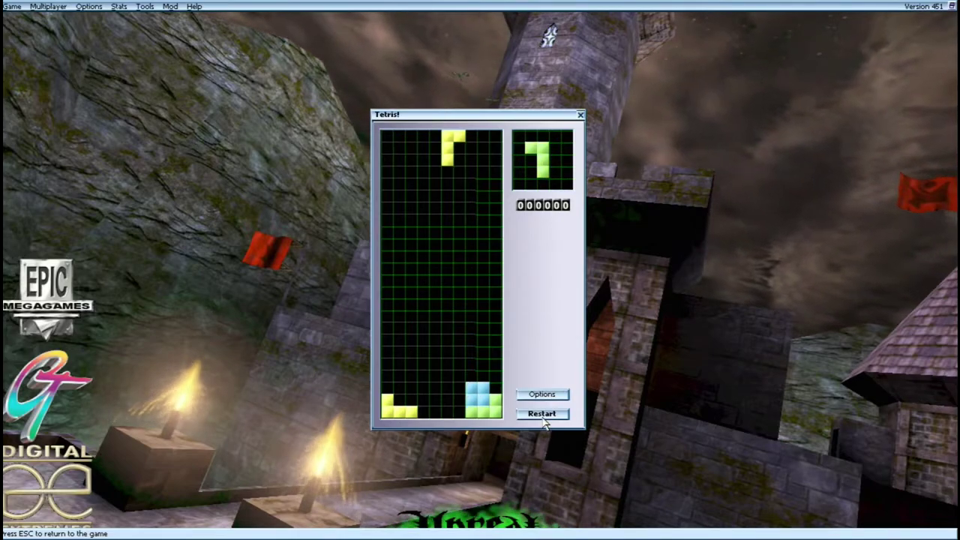
Rotate the second yellow piece and drop it so that it interlocks with the yellow piece in the lower-left corner
{"action": "key", "text": "Left"}
{"action": "key", "text": "Left"}
{"action": "key", "text": "Up"}
{"action": "key", "text": "Up"}
{"action": "key", "text": "Up"}
{"action": "key", "text": "Up"}
{"action": "key", "text": "Up"}
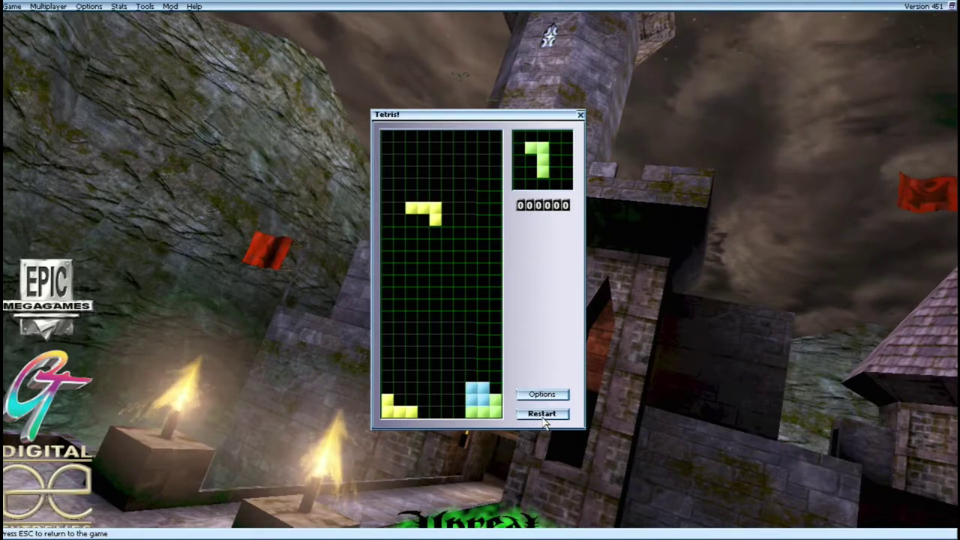
{"action": "key", "text": "Left"}
{"action": "key", "text": "Down"}
{"action": "key", "text": "Down"}
{"action": "key", "text": "Down"}
{"action": "key", "text": "Down"}
{"action": "key", "text": "Down"}
{"action": "key", "text": "Down"}
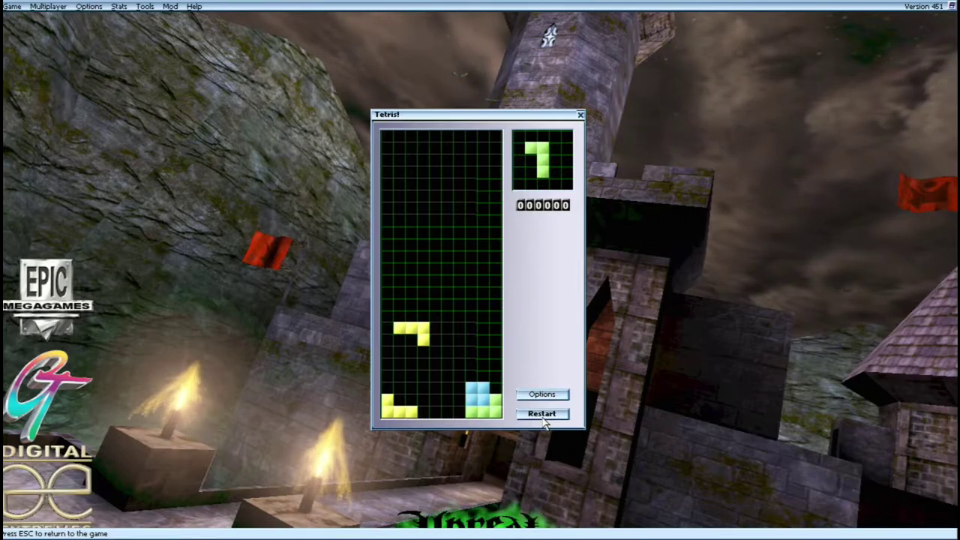
{"action": "key", "text": "Down"}
{"action": "key", "text": "Down"}
{"action": "key", "text": "Down"}
{"action": "key", "text": "Down"}
{"action": "key", "text": "Down"}
{"action": "key", "text": "Down"}
{"action": "key", "text": "Down"}
Stand the green piece upright against the board's left wall on top of the yellow pieces, and close Tetris
{"action": "key", "text": "Right"}
{"action": "key", "text": "Right"}
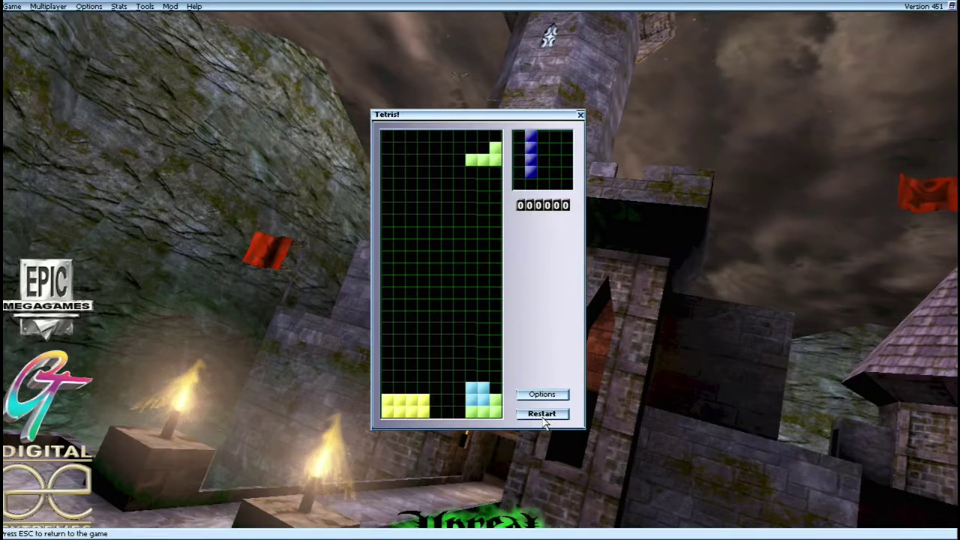
{"action": "key", "text": "Left"}
{"action": "key", "text": "Left"}
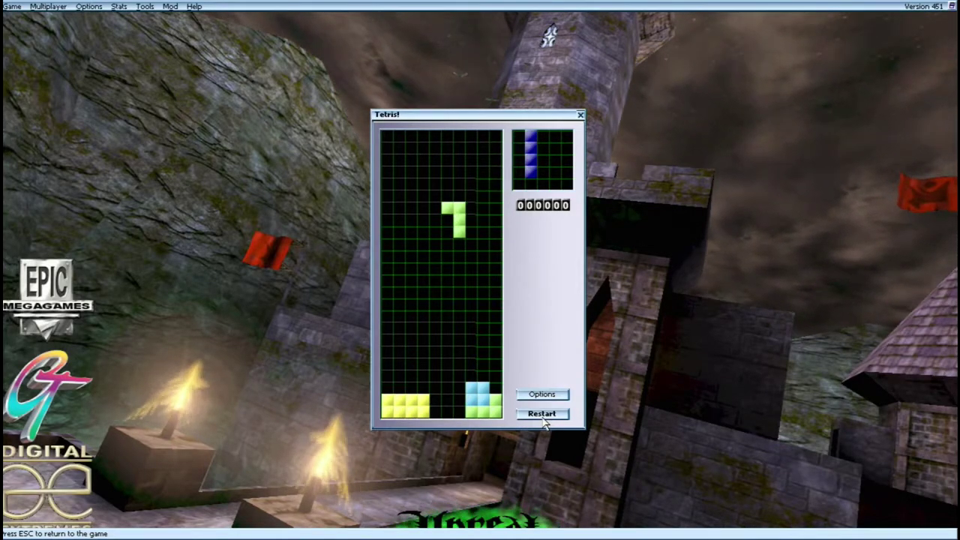
{"action": "key", "text": "Up"}
{"action": "key", "text": "Up"}
{"action": "key", "text": "Left"}
{"action": "key", "text": "Left"}
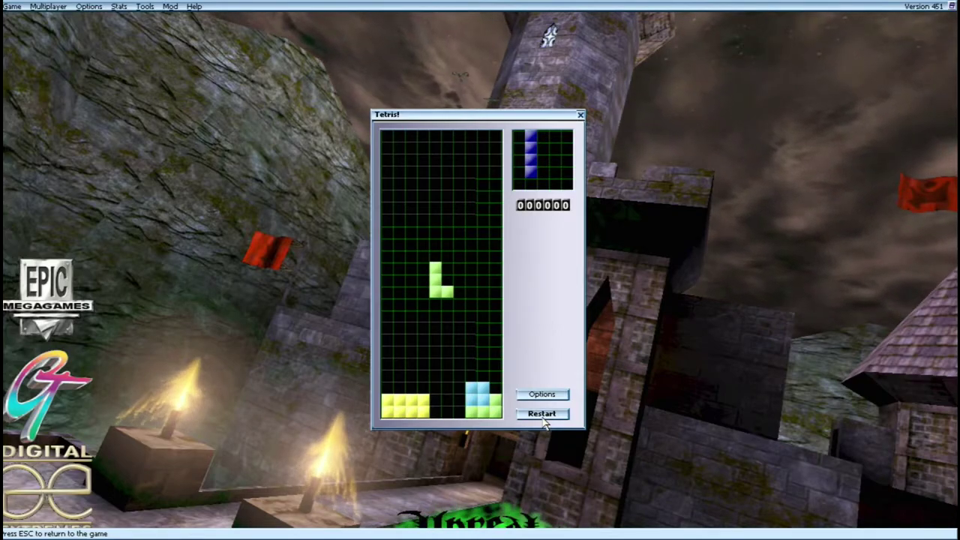
{"action": "key", "text": "Left"}
{"action": "key", "text": "Left"}
{"action": "key", "text": "Left"}
{"action": "key", "text": "Left"}
{"action": "key", "text": "Down"}
{"action": "key", "text": "Down"}
{"action": "key", "text": "Down"}
{"action": "key", "text": "Down"}
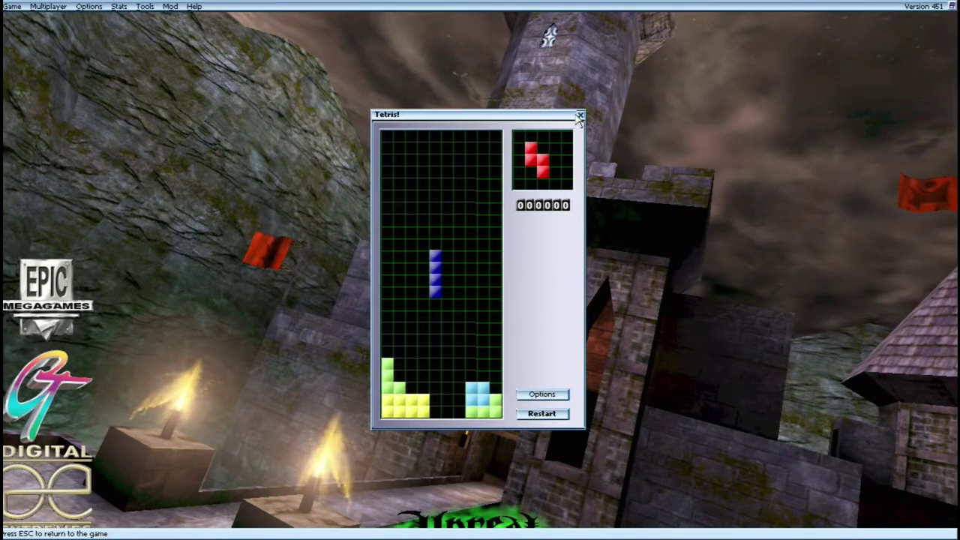
{"action": "left_click", "coordinate": [581, 114]}
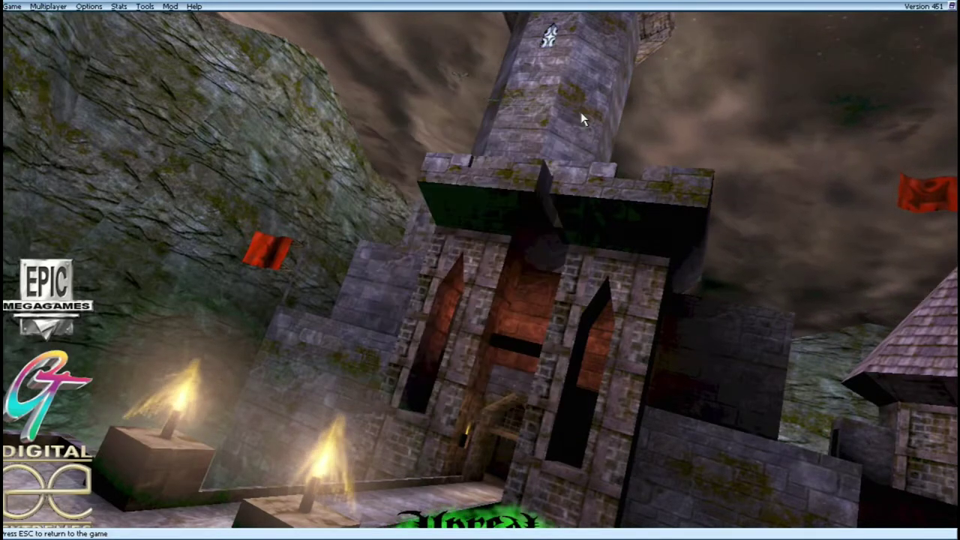
Open the XBots Configuration mod and bring up the individual bot settings of List 3
{"action": "left_click", "coordinate": [171, 6]}
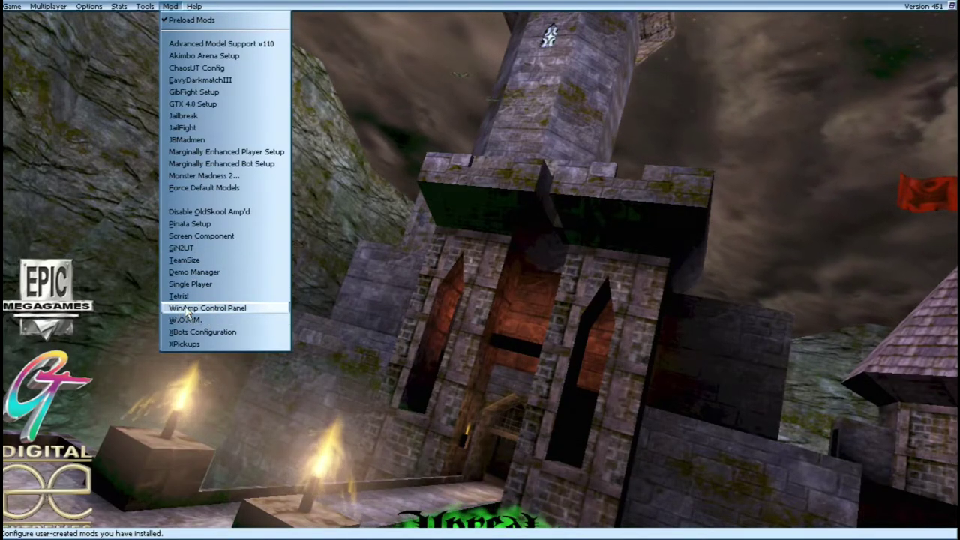
{"action": "left_click", "coordinate": [225, 332]}
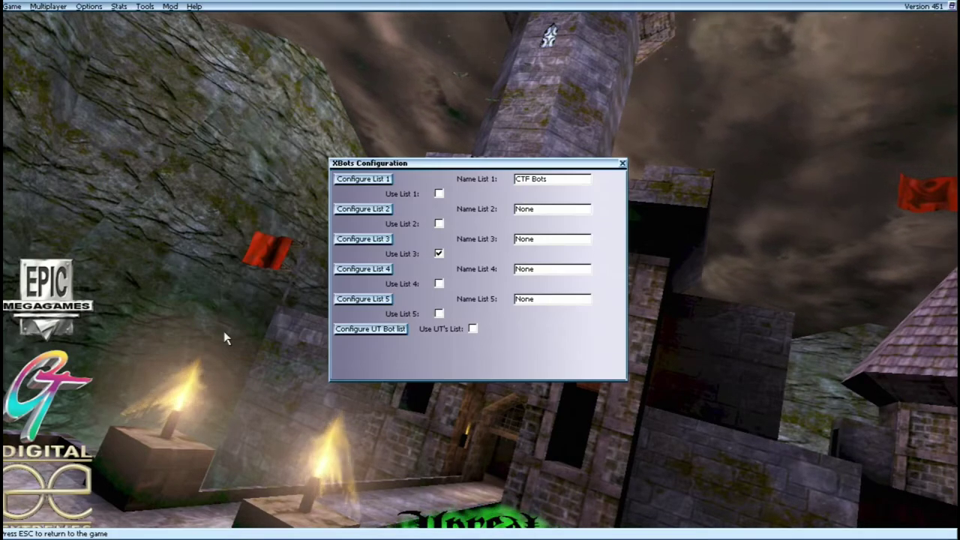
{"action": "left_click", "coordinate": [366, 242]}
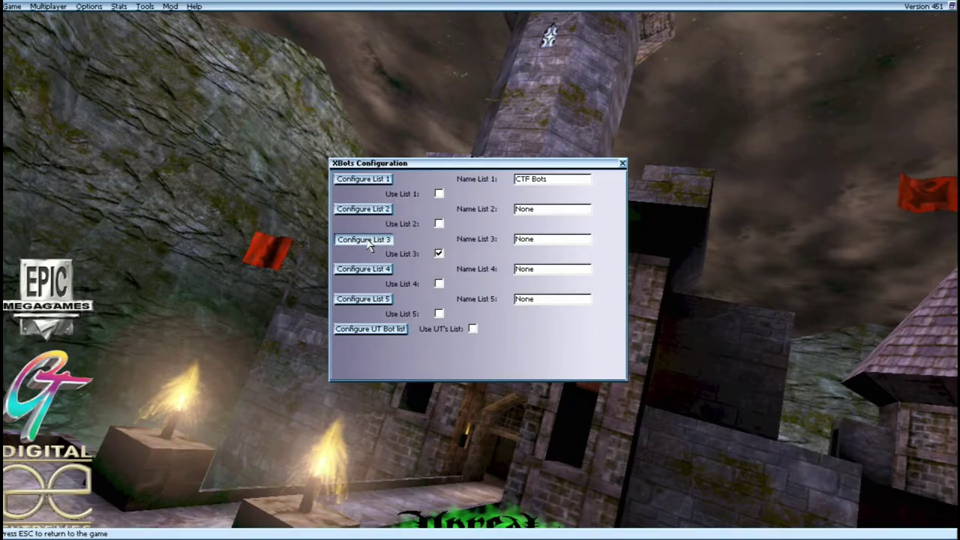
{"action": "left_click", "coordinate": [367, 241]}
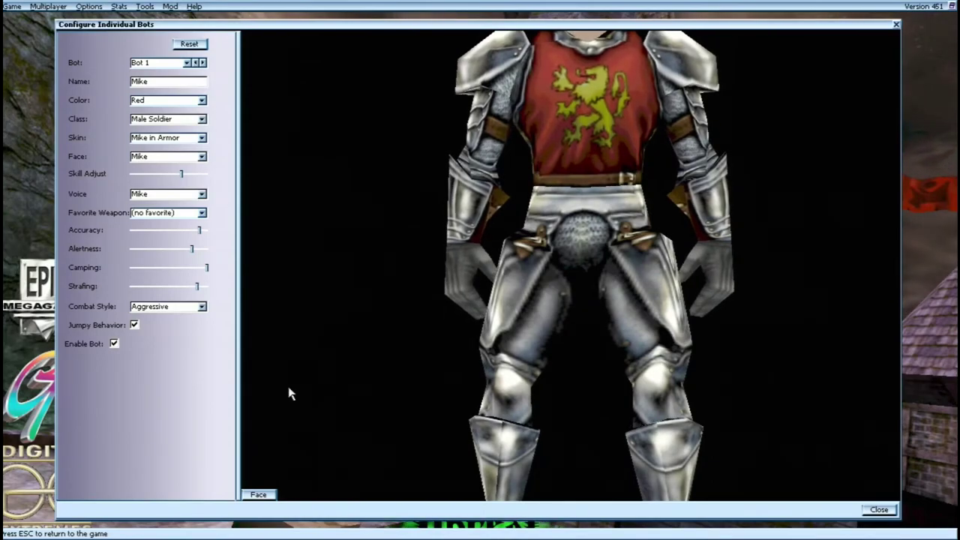
Preview Bot 1's face, Bot 2's face and body, and the models of Bot 3 and Bot 4
{"action": "left_click", "coordinate": [259, 495]}
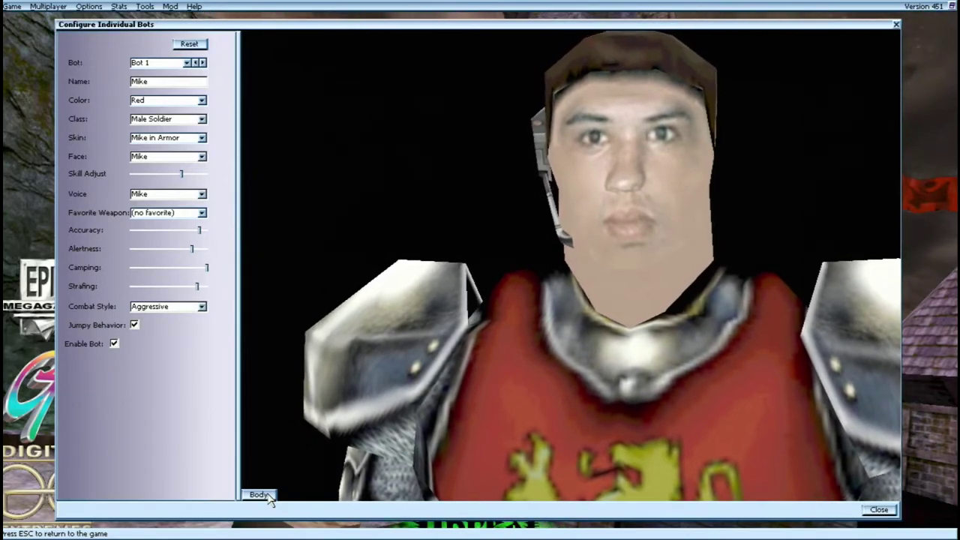
{"action": "left_click", "coordinate": [203, 63]}
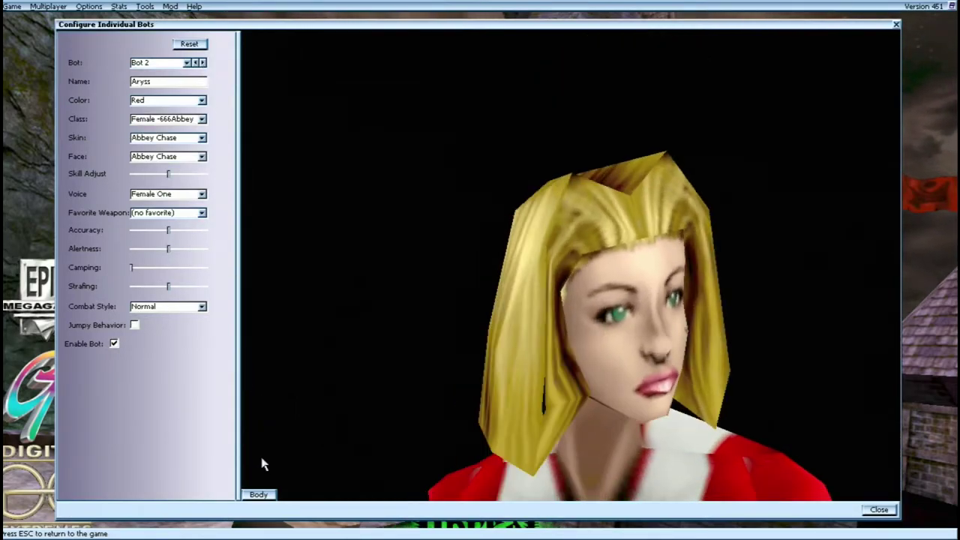
{"action": "left_click", "coordinate": [259, 494]}
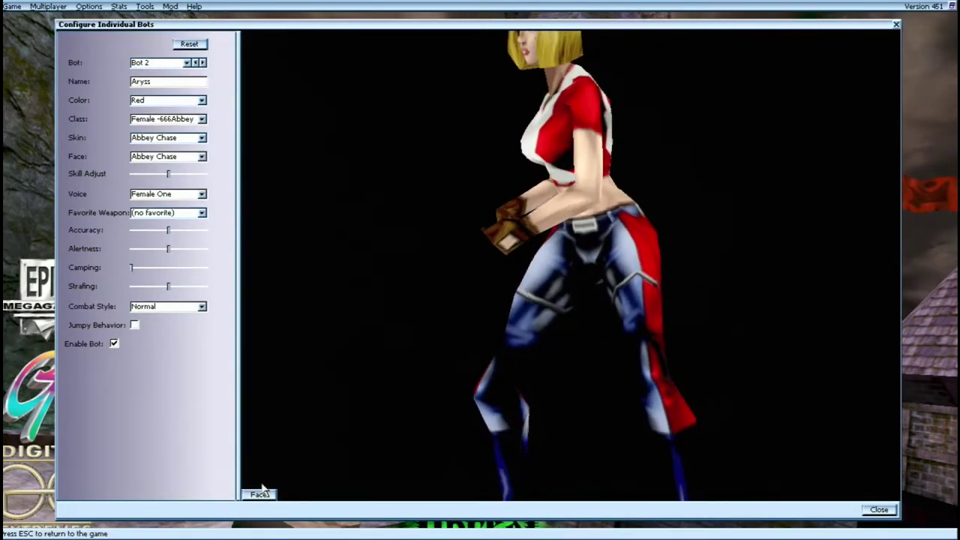
{"action": "left_click", "coordinate": [203, 64]}
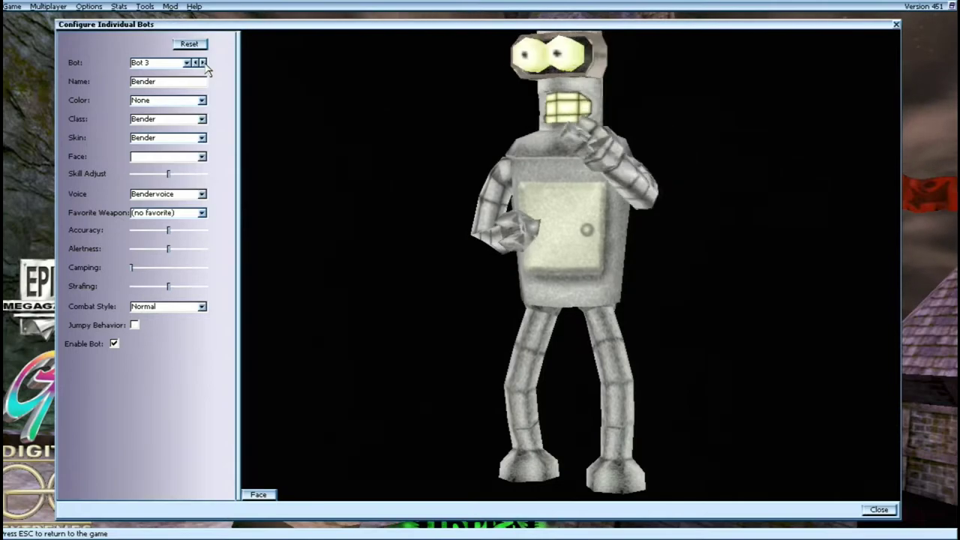
{"action": "left_click", "coordinate": [203, 63]}
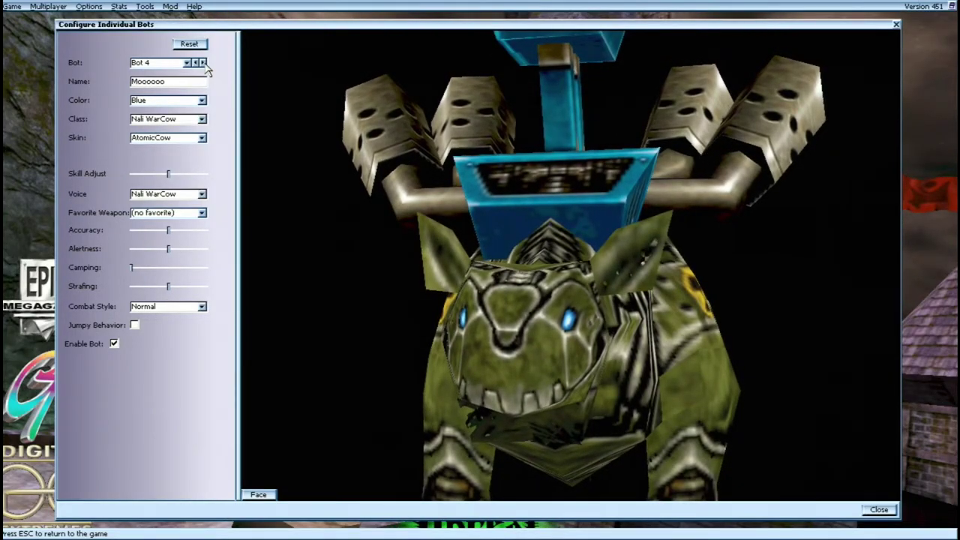
Preview the body and face of the two Female Commando bots, Bot 5 and Bot 6
{"action": "left_click", "coordinate": [203, 63]}
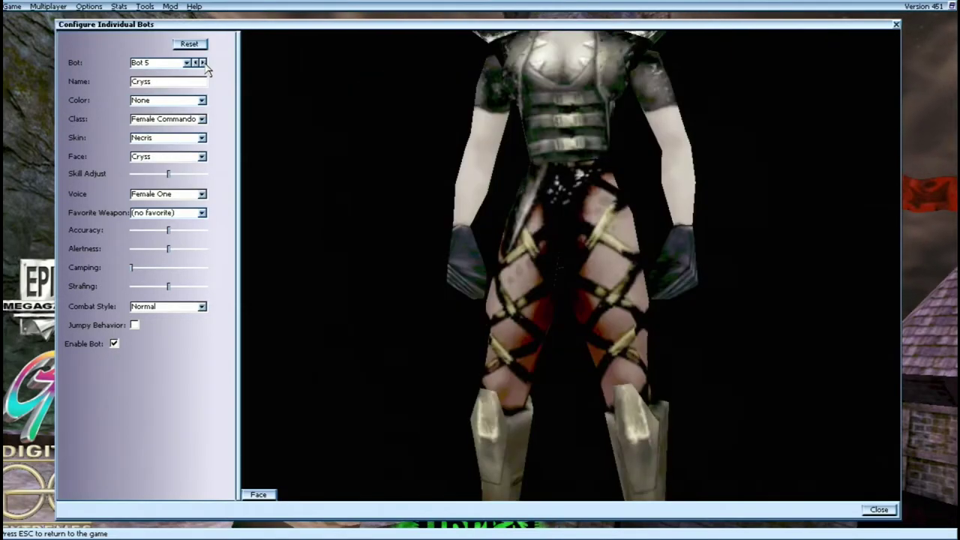
{"action": "left_click", "coordinate": [260, 496]}
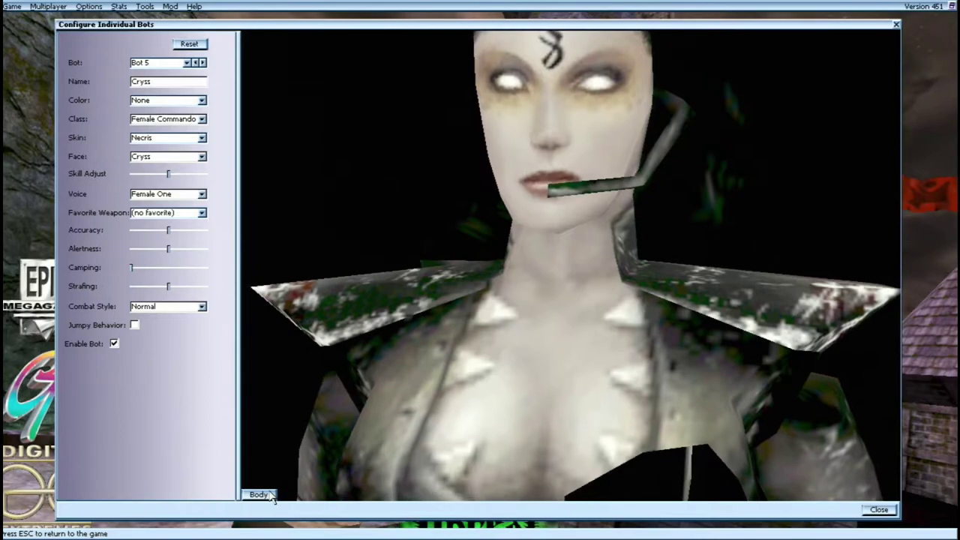
{"action": "left_click", "coordinate": [260, 495]}
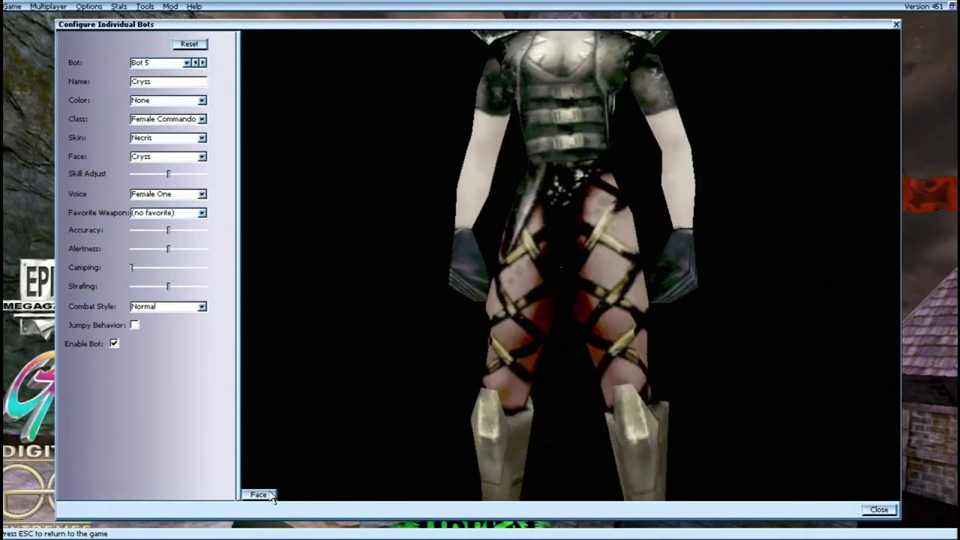
{"action": "left_click", "coordinate": [203, 62]}
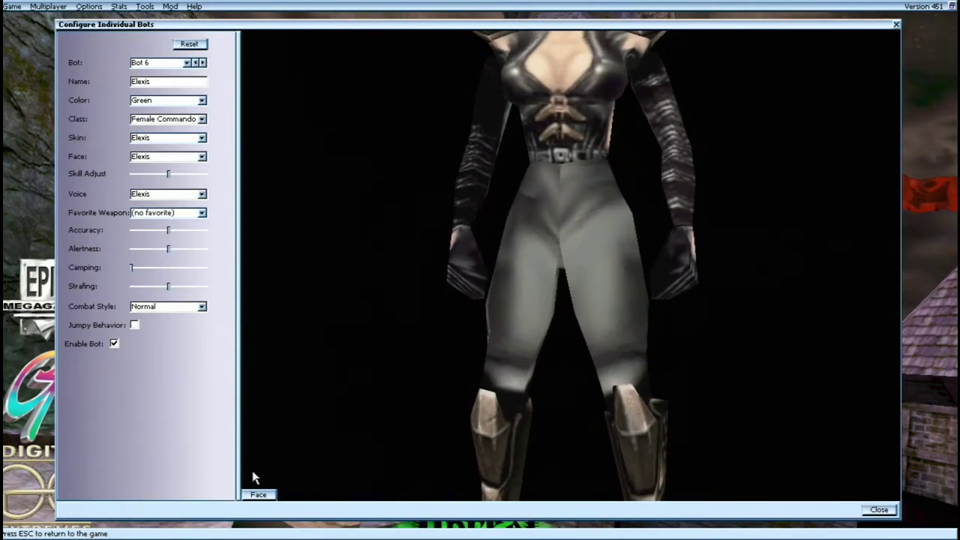
{"action": "left_click", "coordinate": [259, 495]}
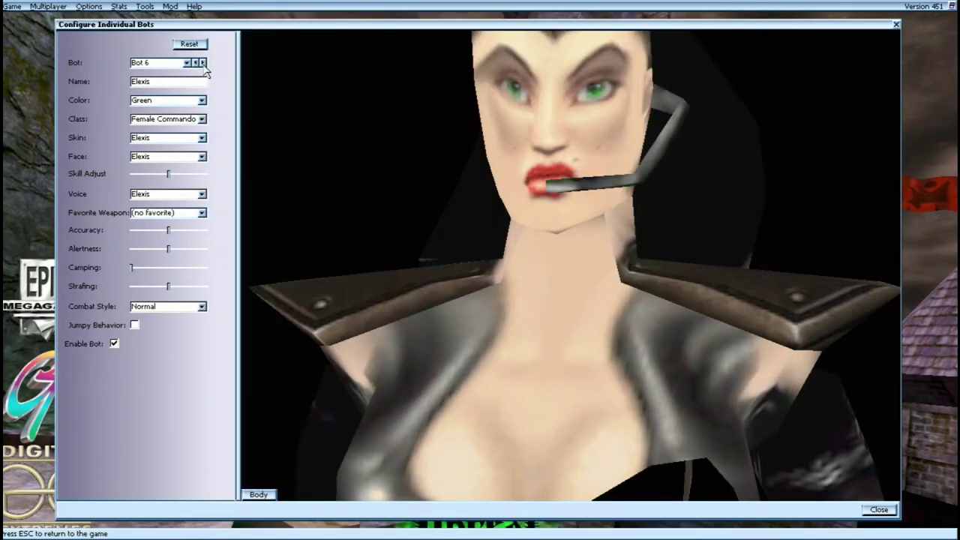
Preview the face and body of Bot 7, and close the bot settings and the XBots configuration
{"action": "left_click", "coordinate": [201, 62]}
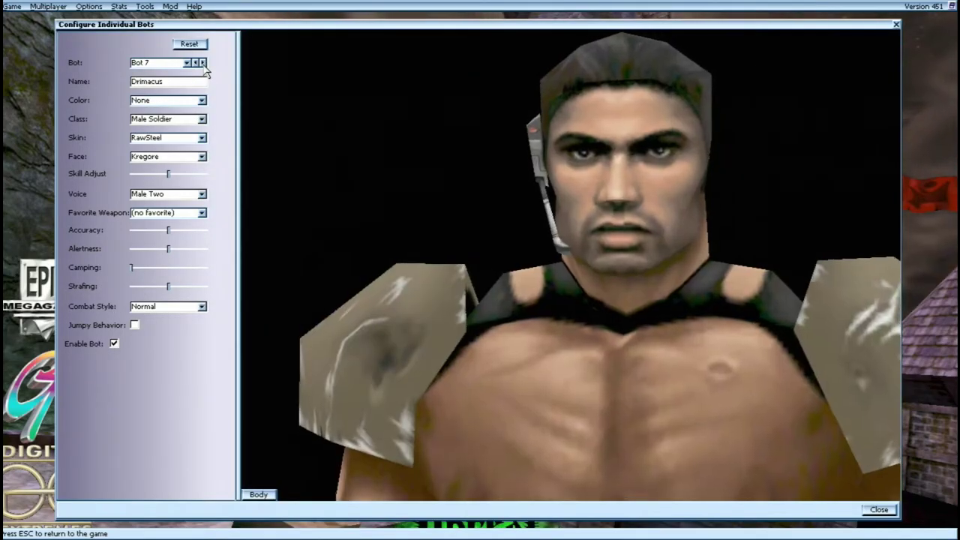
{"action": "left_click", "coordinate": [259, 494]}
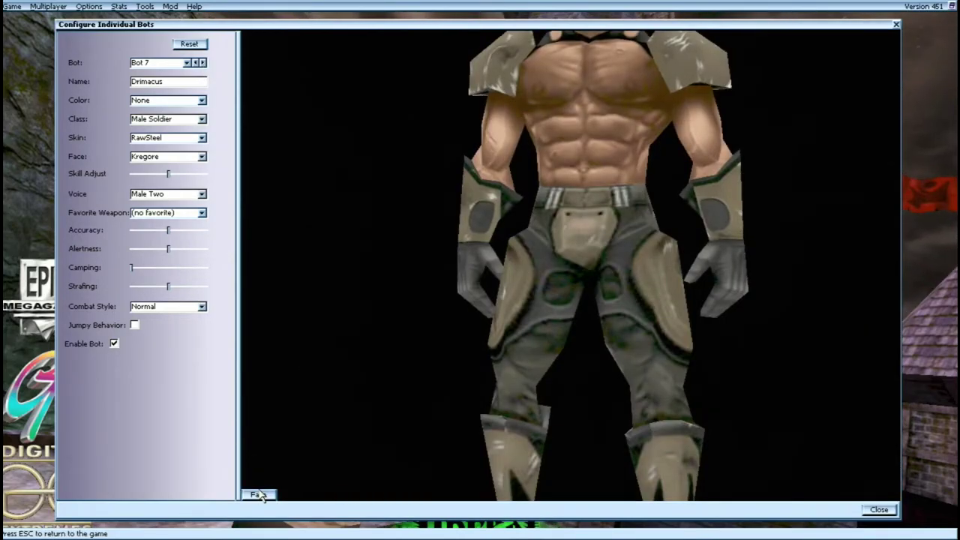
{"action": "left_click", "coordinate": [895, 25]}
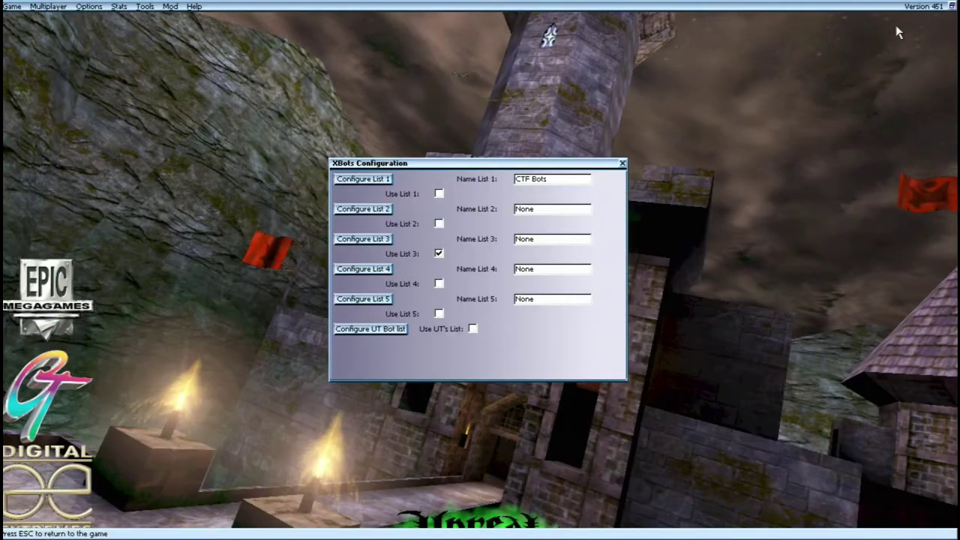
{"action": "left_click", "coordinate": [622, 162]}
Quit Unreal Tournament and return to the Windows desktop
{"action": "left_click", "coordinate": [12, 6]}
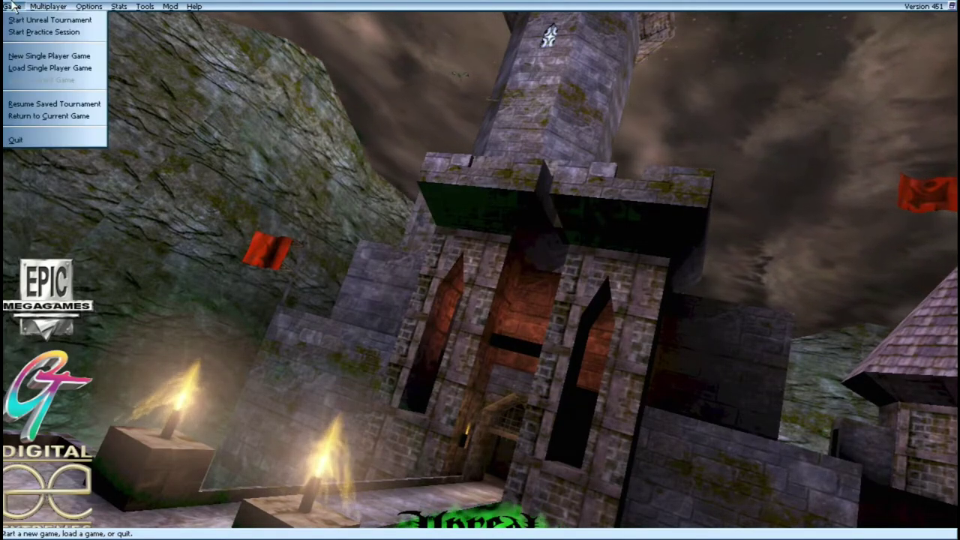
{"action": "left_click", "coordinate": [31, 143]}
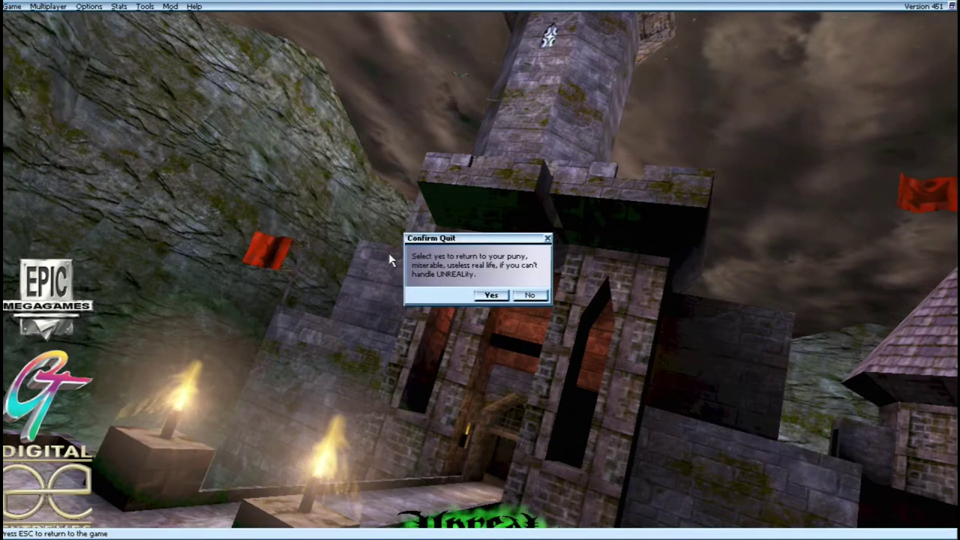
{"action": "key", "text": "Escape"}
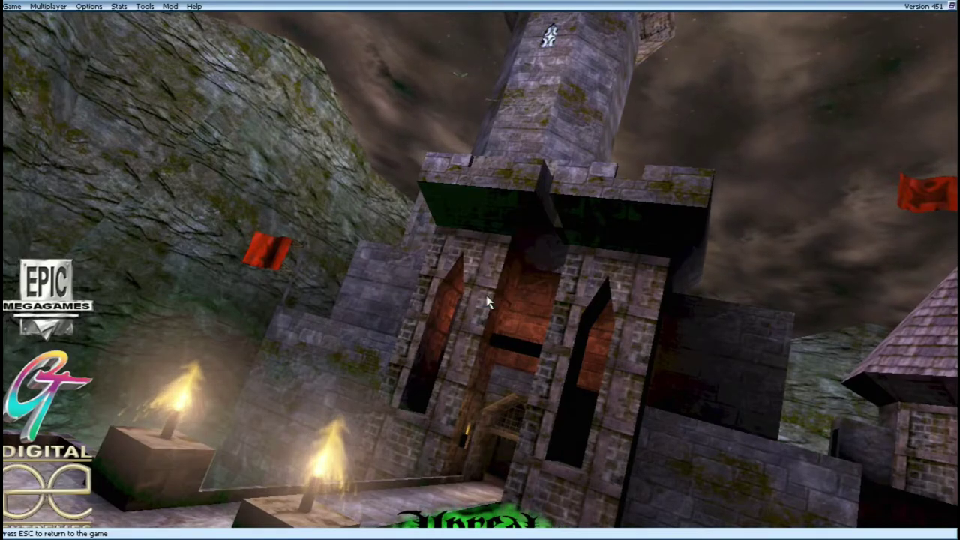
{"action": "key", "text": "Escape"}
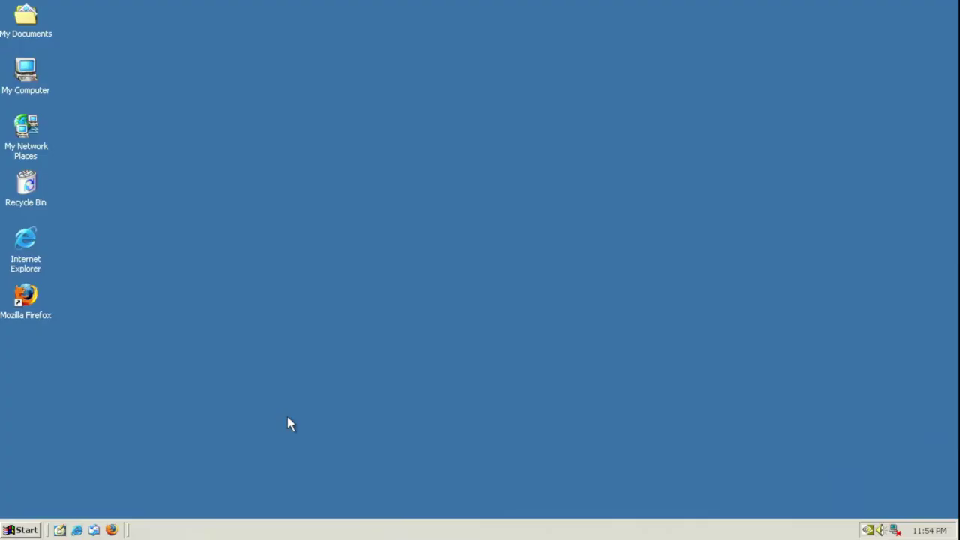
Launch Unreal Tournament from its installed program group
{"action": "left_click", "coordinate": [24, 531]}
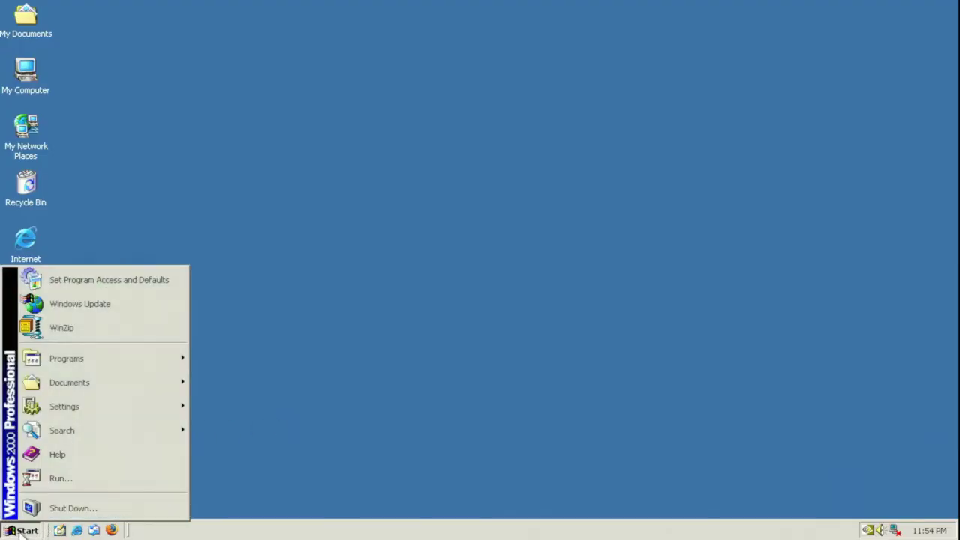
{"action": "key", "text": "Down"}
{"action": "key", "text": "Down"}
{"action": "key", "text": "Down"}
{"action": "key", "text": "Down"}
{"action": "key", "text": "Right"}
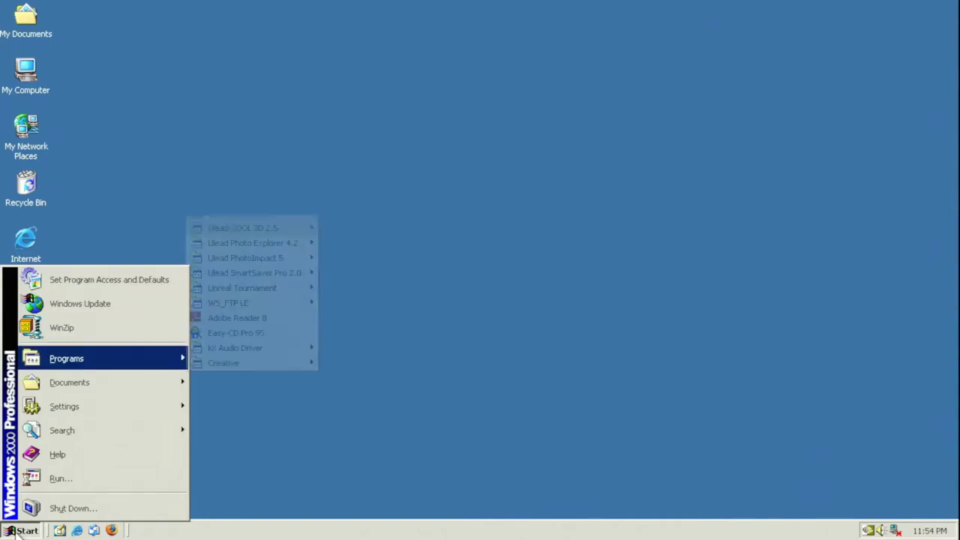
{"action": "key", "text": "Down"}
{"action": "key", "text": "Down"}
{"action": "key", "text": "Down"}
{"action": "key", "text": "Down"}
{"action": "key", "text": "Down"}
{"action": "key", "text": "Down"}
{"action": "key", "text": "Down"}
{"action": "key", "text": "Down"}
{"action": "key", "text": "Down"}
{"action": "key", "text": "Down"}
{"action": "key", "text": "Down"}
{"action": "key", "text": "Down"}
{"action": "key", "text": "Down"}
{"action": "key", "text": "Down"}
{"action": "key", "text": "Down"}
{"action": "key", "text": "Down"}
{"action": "key", "text": "Right"}
{"action": "key", "text": "Down"}
{"action": "key", "text": "Down"}
{"action": "key", "text": "Down"}
{"action": "key", "text": "Down"}
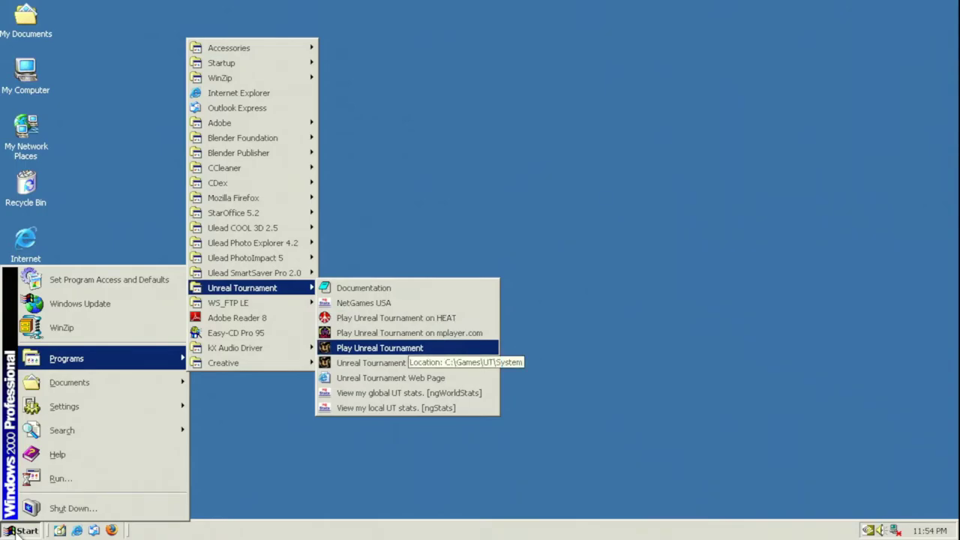
{"action": "key", "text": "Return"}
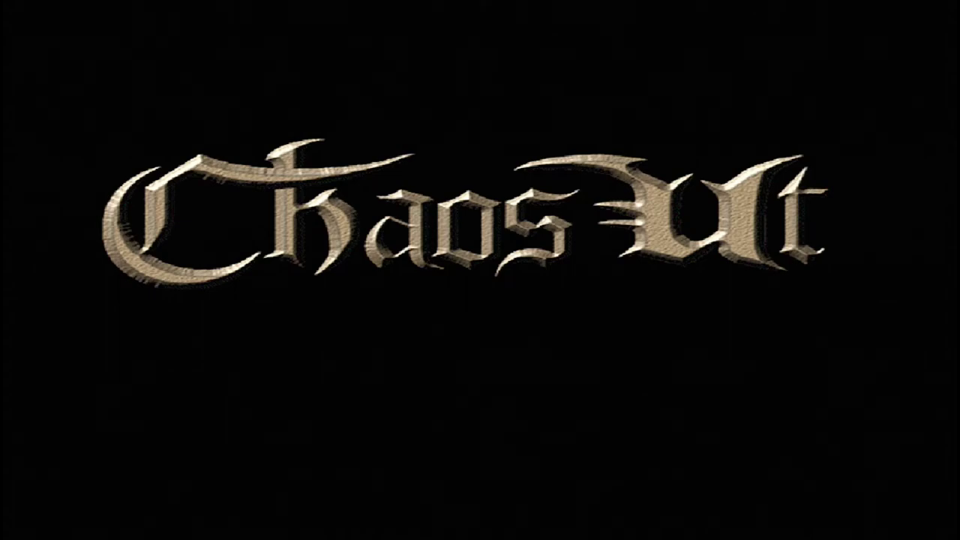
Set up a practice session and choose CTF-Kosov from the Capture the Flag map list
{"action": "key", "text": "Escape"}
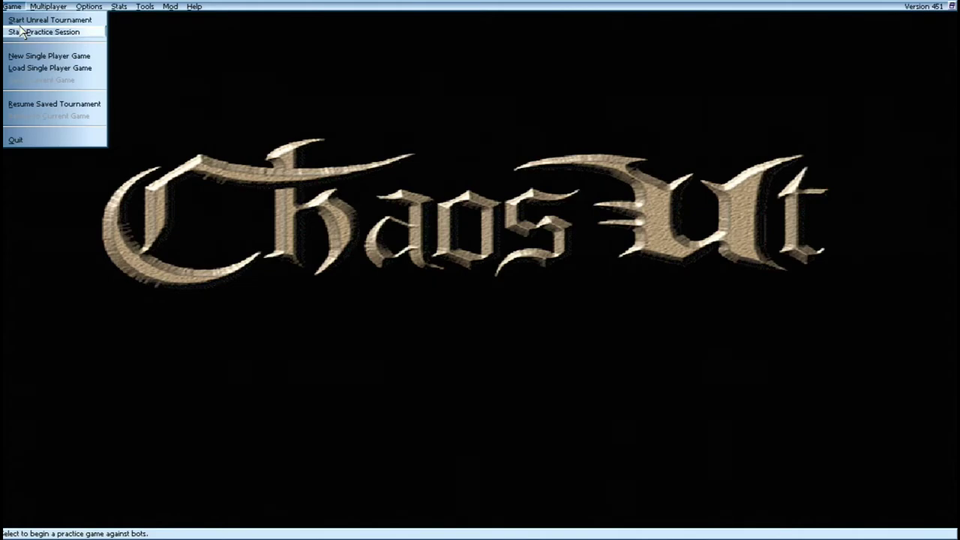
{"action": "left_click", "coordinate": [22, 32]}
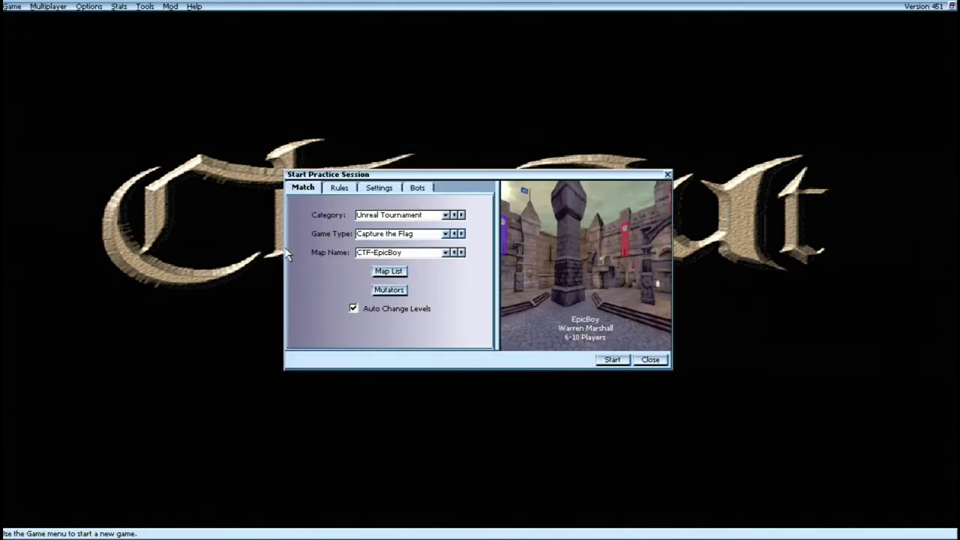
{"action": "left_click", "coordinate": [422, 256]}
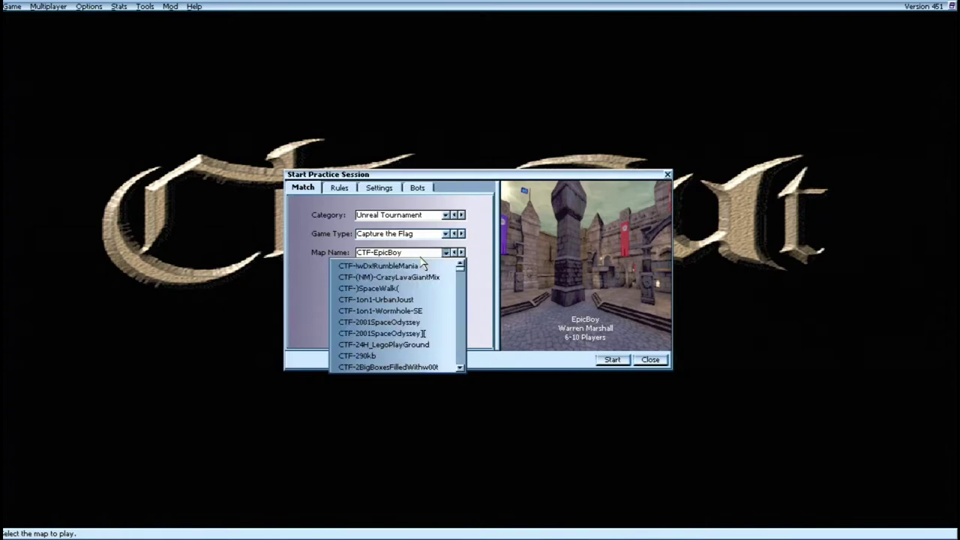
{"action": "left_click_drag", "start_coordinate": [462, 275], "coordinate": [473, 337]}
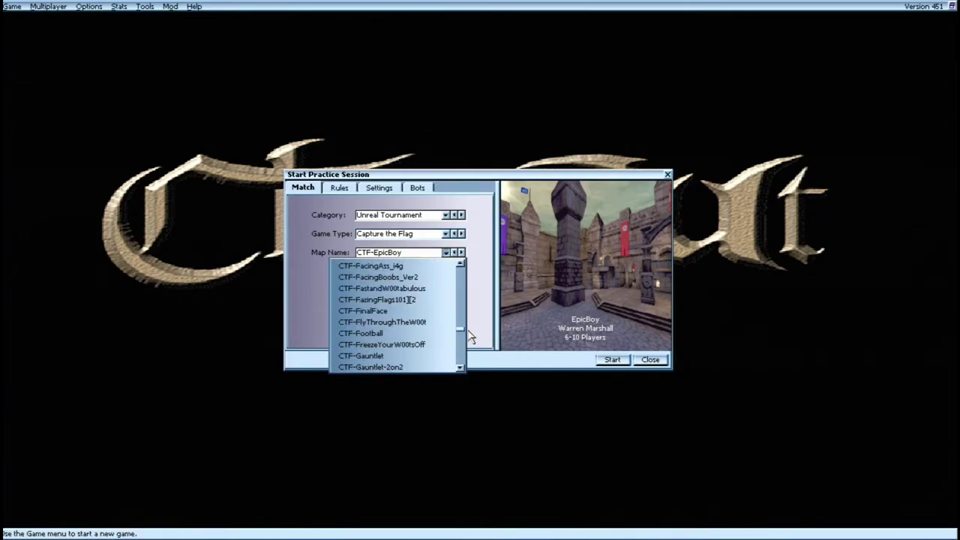
{"action": "scroll", "coordinate": [468, 338], "scroll_direction": "up", "scroll_amount": 2}
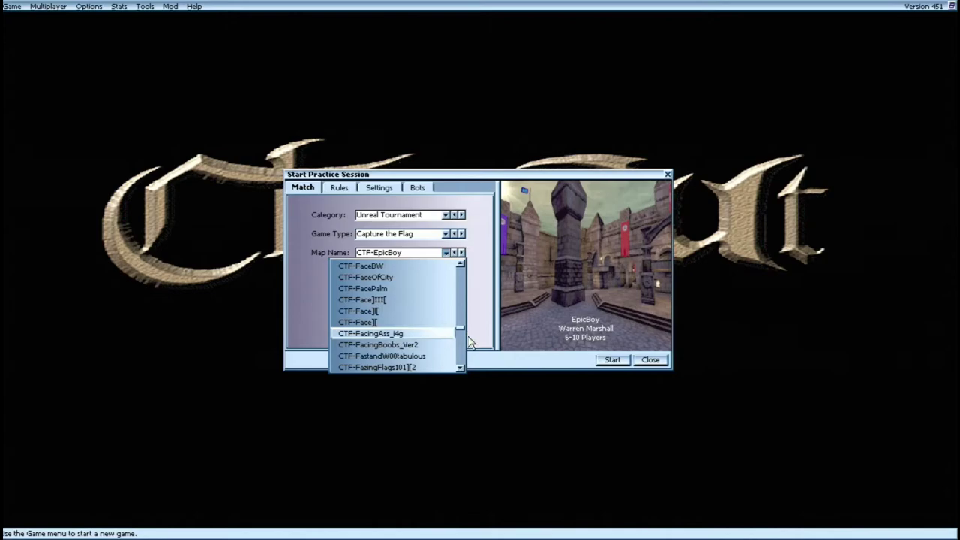
{"action": "scroll", "coordinate": [463, 368], "scroll_direction": "down", "scroll_amount": 6}
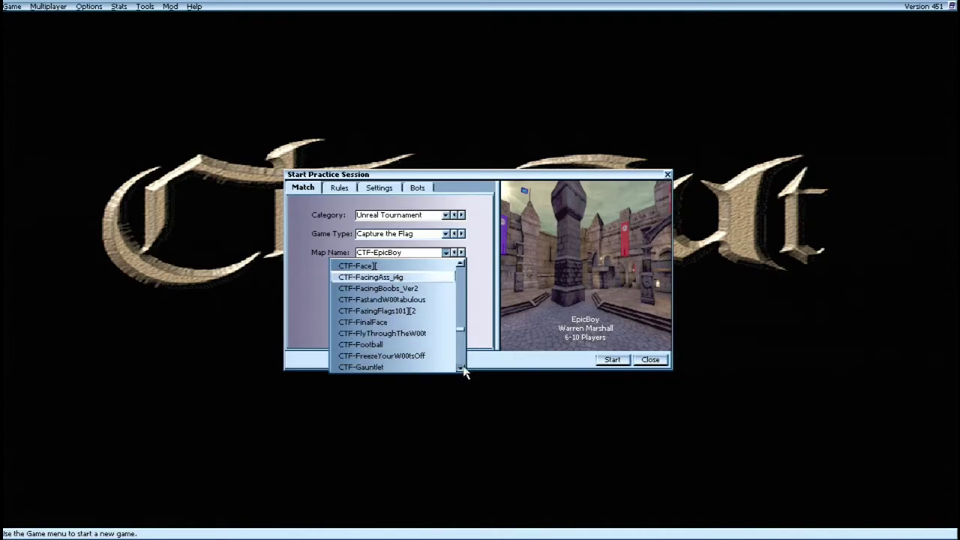
{"action": "scroll", "coordinate": [462, 368], "scroll_direction": "down", "scroll_amount": 7}
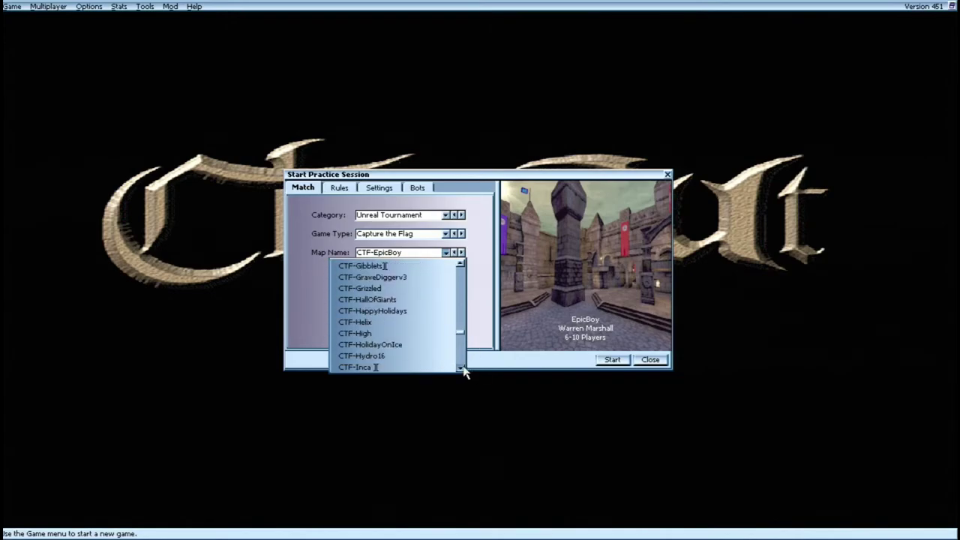
{"action": "scroll", "coordinate": [463, 368], "scroll_direction": "down", "scroll_amount": 5}
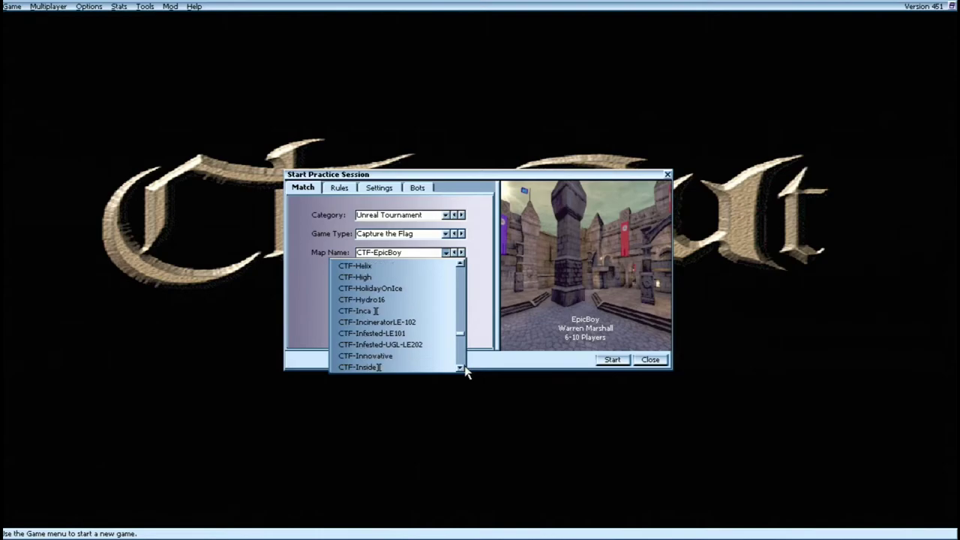
{"action": "scroll", "coordinate": [462, 368], "scroll_direction": "down", "scroll_amount": 3}
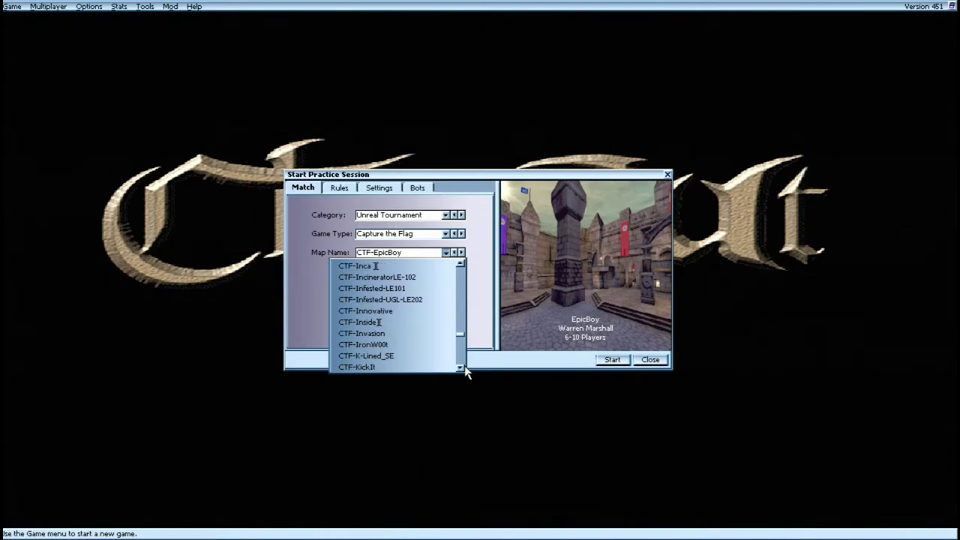
{"action": "scroll", "coordinate": [463, 368], "scroll_direction": "down", "scroll_amount": 3}
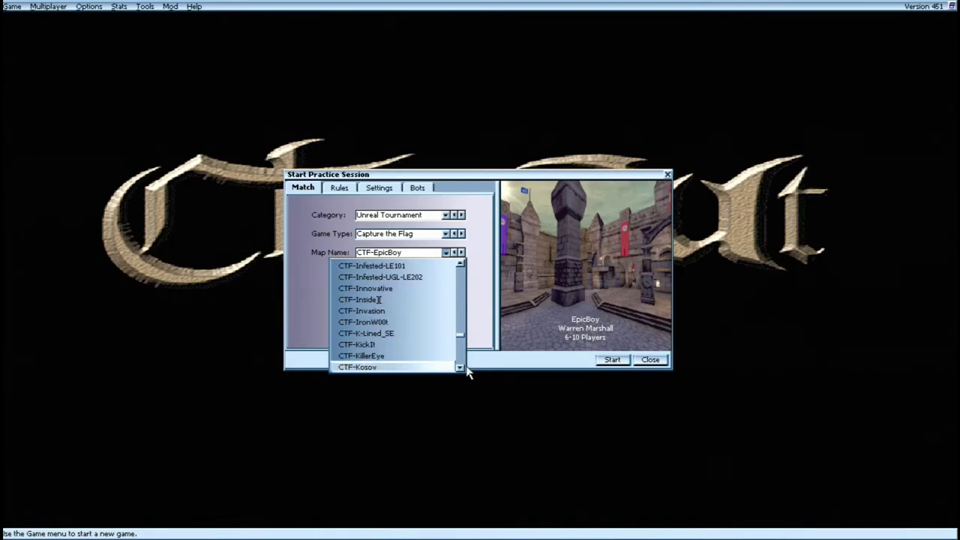
{"action": "left_click", "coordinate": [464, 366]}
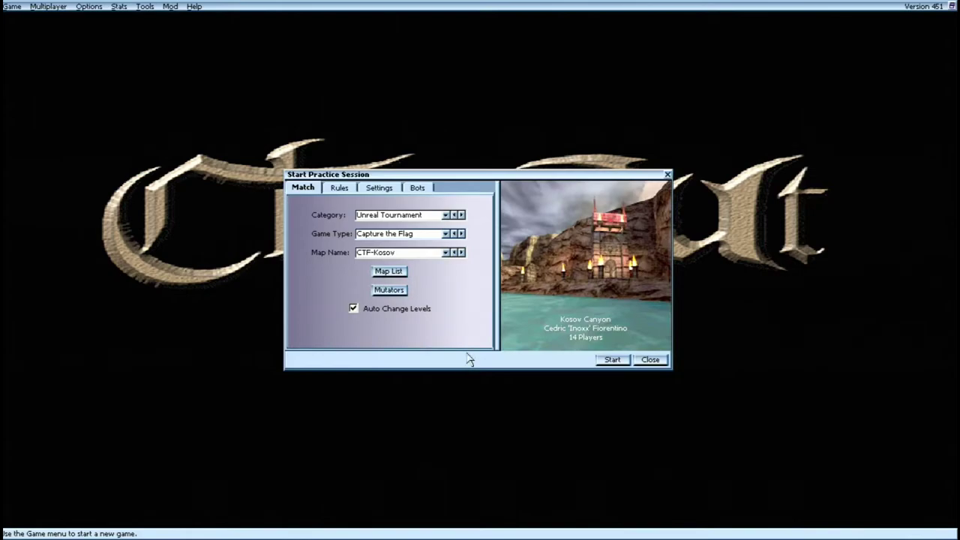
Change the practice map to CTF-LavaGiant and begin the Capture the Flag match
{"action": "left_click", "coordinate": [460, 255]}
{"action": "scroll", "coordinate": [462, 370], "scroll_direction": "down", "scroll_amount": 2}
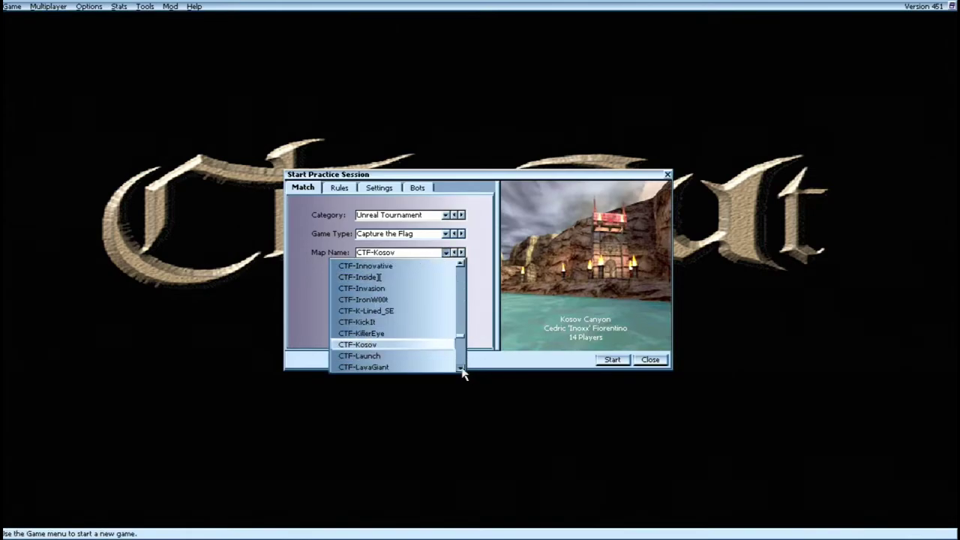
{"action": "left_click", "coordinate": [418, 366]}
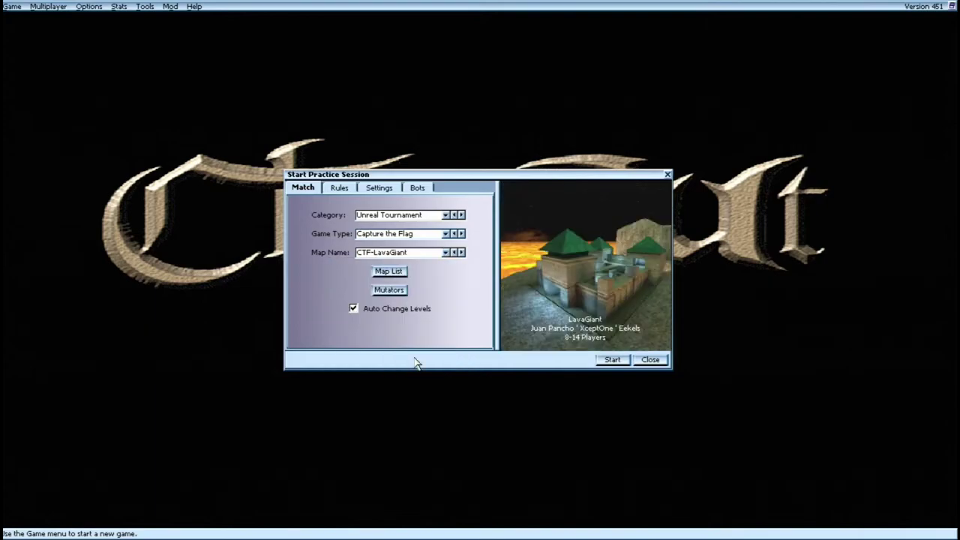
{"action": "left_click", "coordinate": [609, 360]}
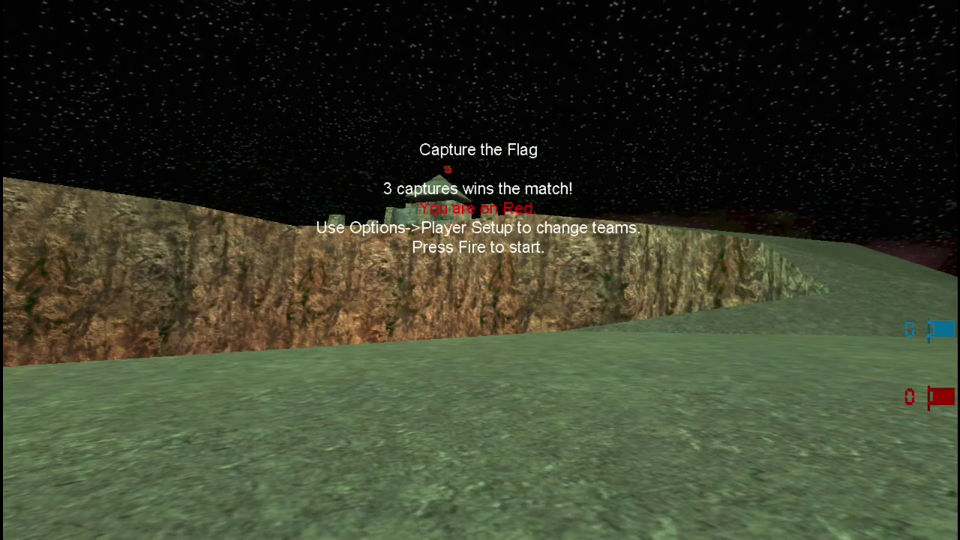
{"action": "left_click", "coordinate": [446, 169]}
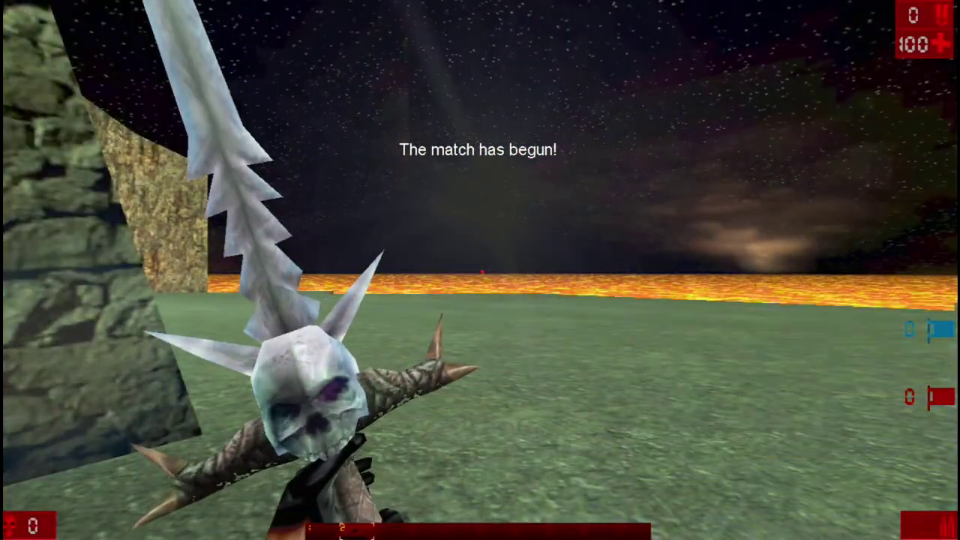
Walk around the red base to the teammate bot Karag and order that bot to Defend
{"action": "key", "text": "w"}
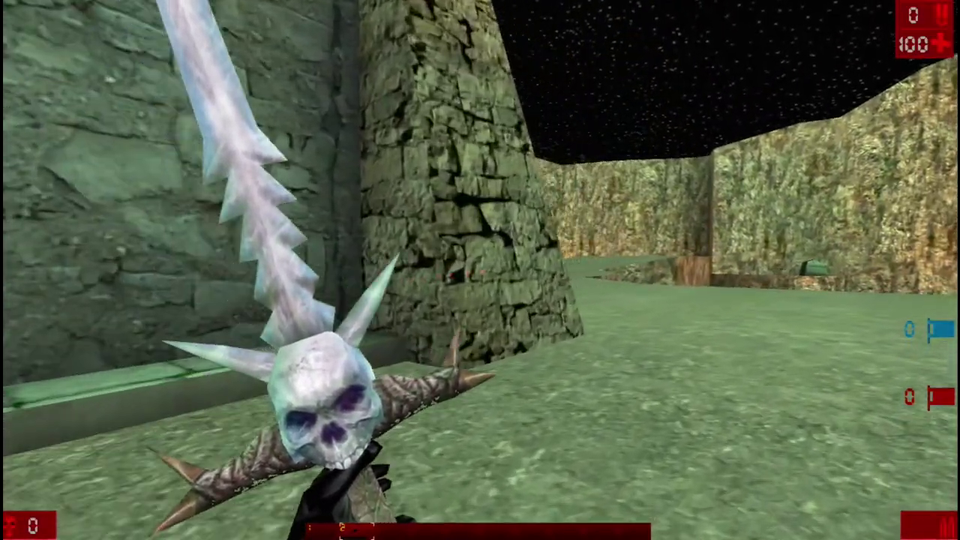
{"action": "key", "text": "w"}
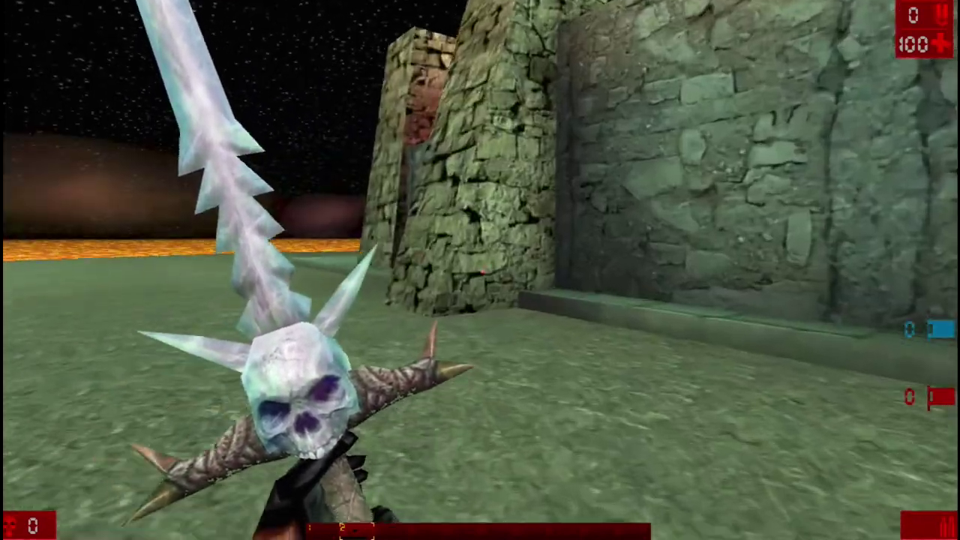
{"action": "key", "text": "w"}
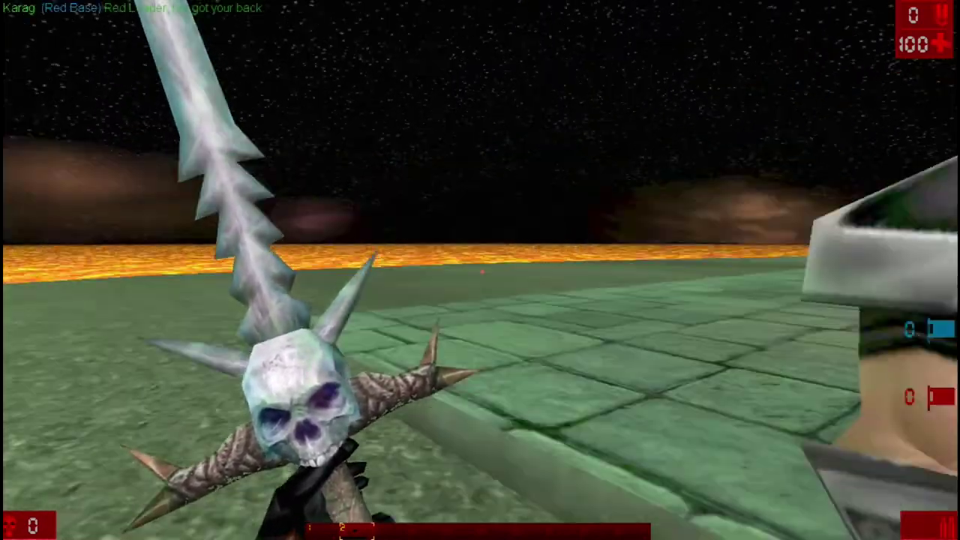
{"action": "key", "text": "w"}
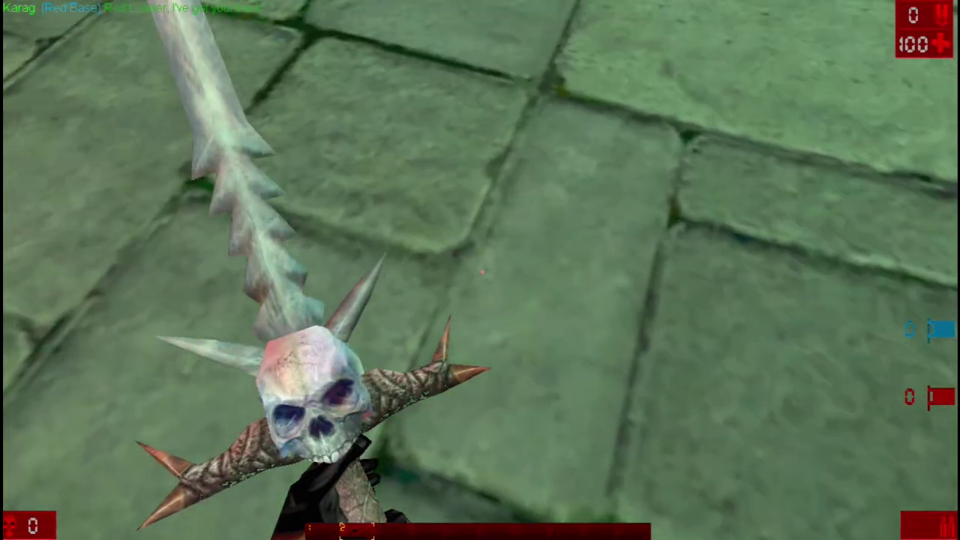
{"action": "key", "text": "v"}
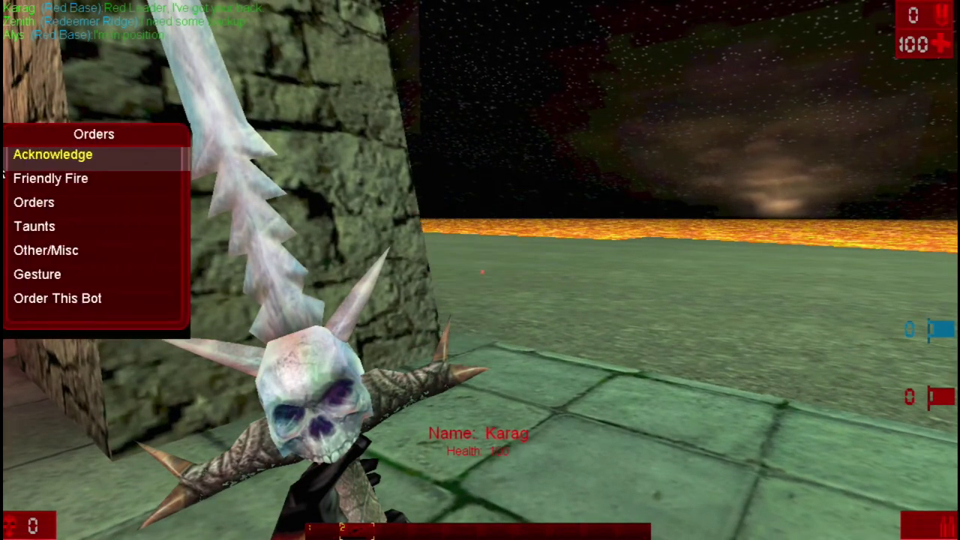
{"action": "left_click", "coordinate": [88, 307]}
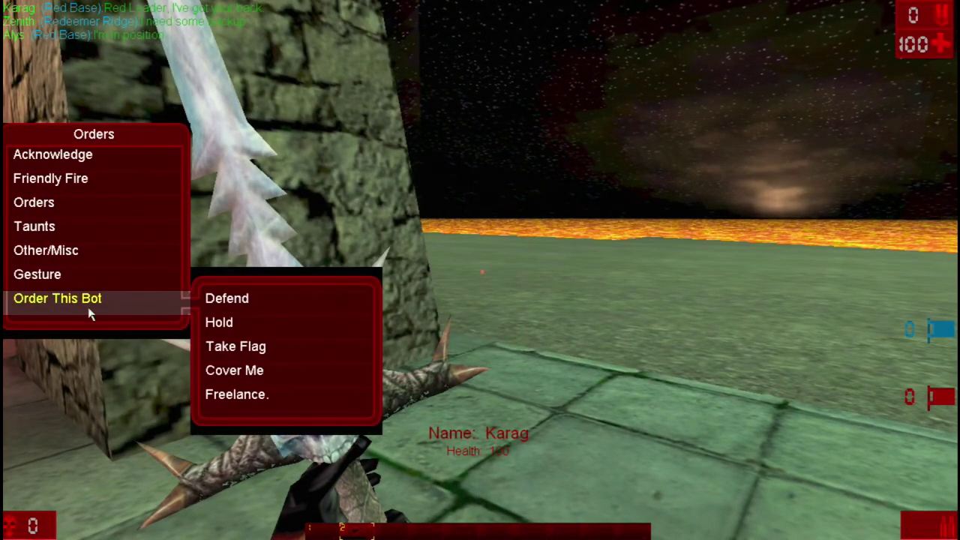
{"action": "left_click", "coordinate": [240, 309]}
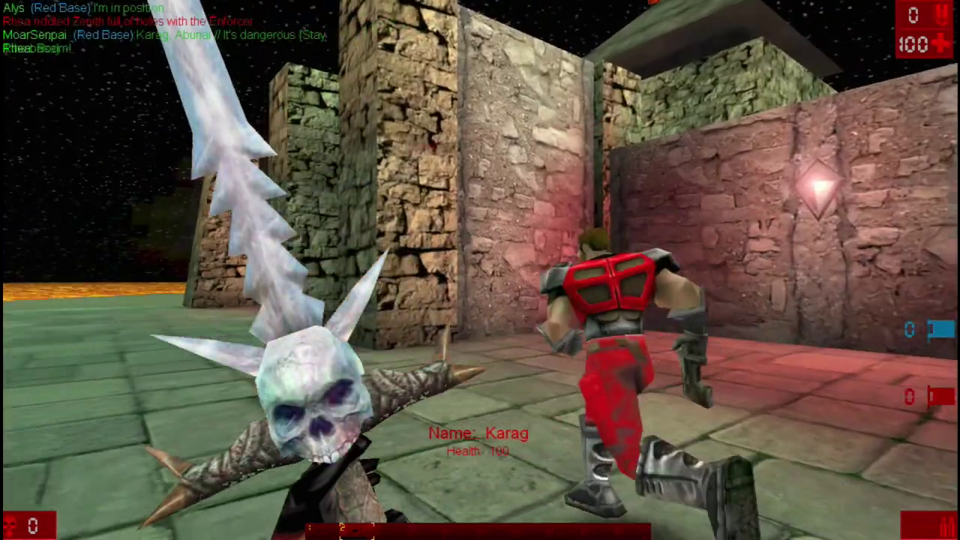
Run through the red base and collect the Body Armor and a rocket pack
{"action": "key", "text": "w"}
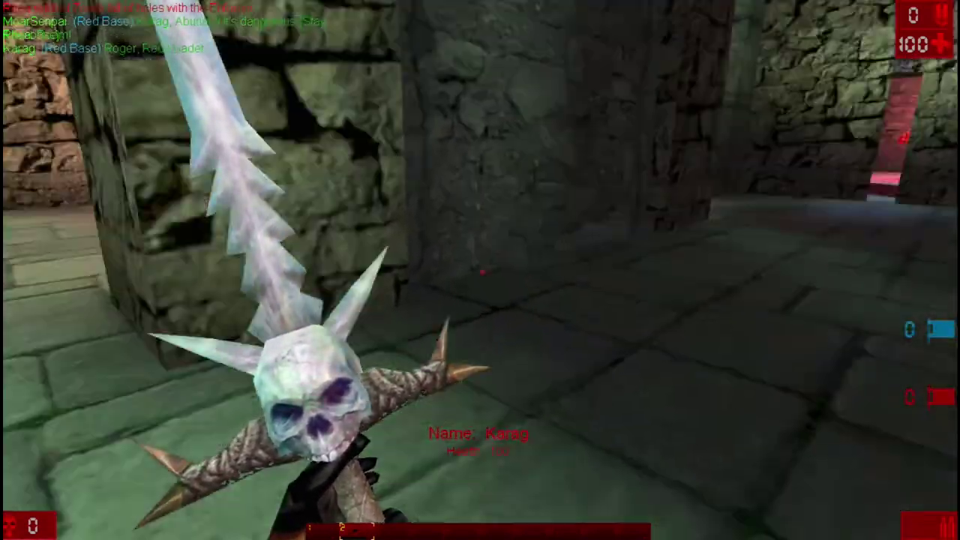
{"action": "key", "text": "w"}
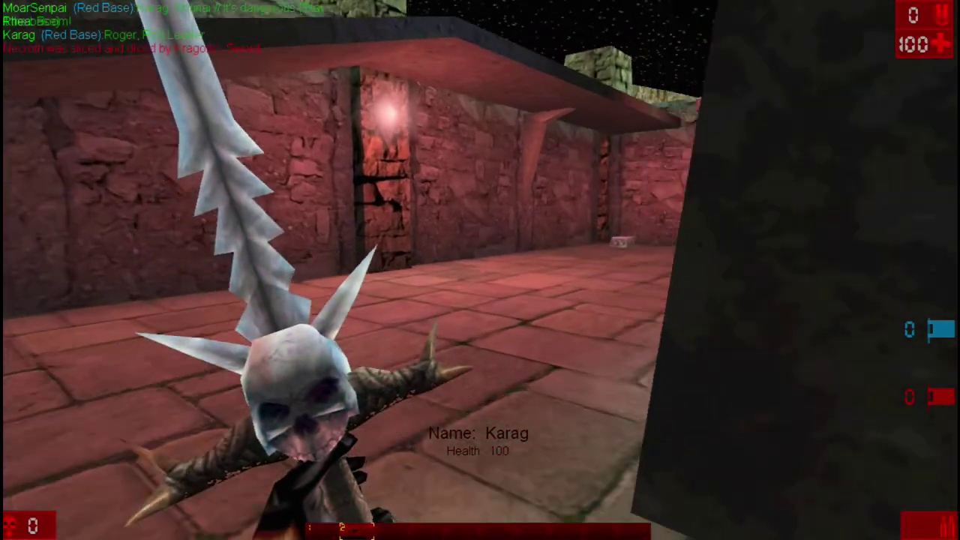
{"action": "key", "text": "w"}
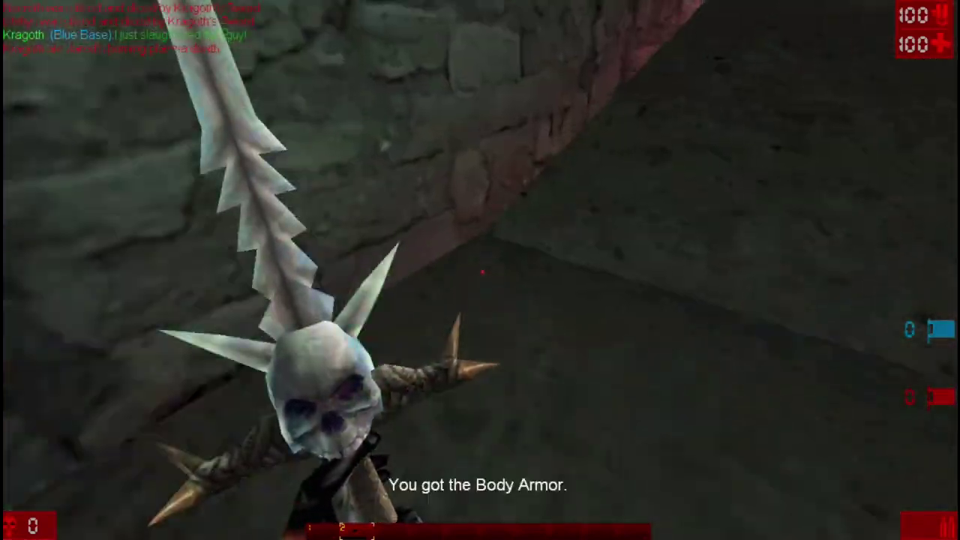
{"action": "key", "text": "w"}
{"action": "key", "text": "w"}
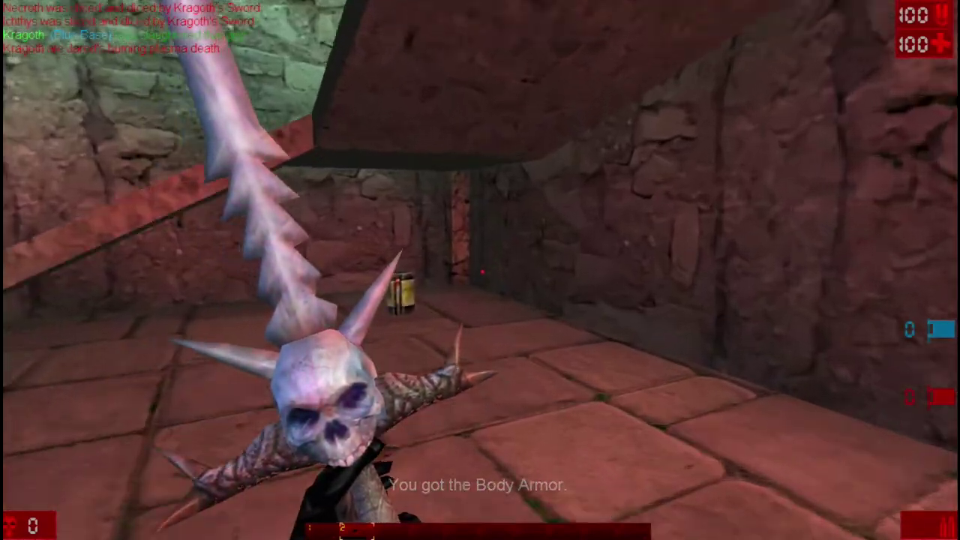
{"action": "key", "text": "w"}
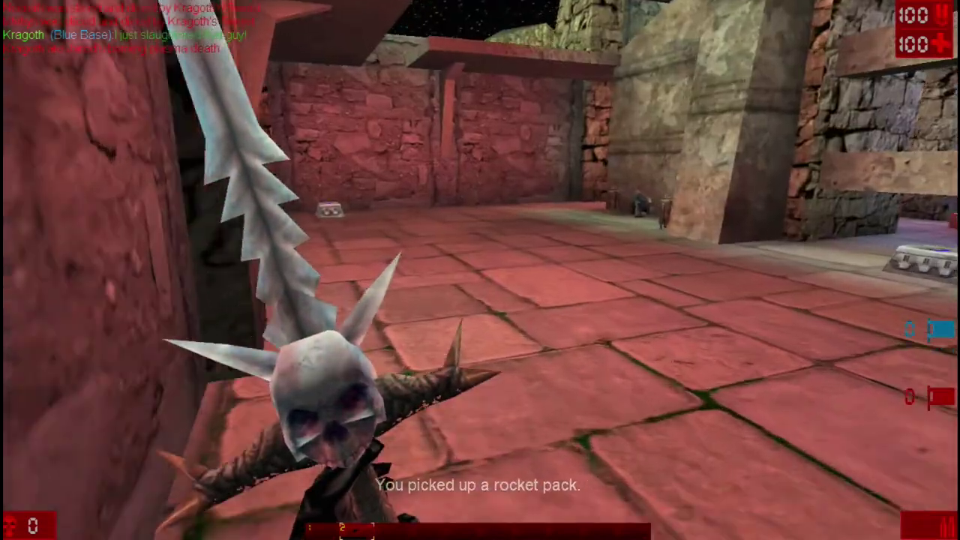
Collect the Razor Blades, the Pulse Cell and the Pulse Gun around the red base, and equip the Pulse Gun
{"action": "key", "text": "w"}
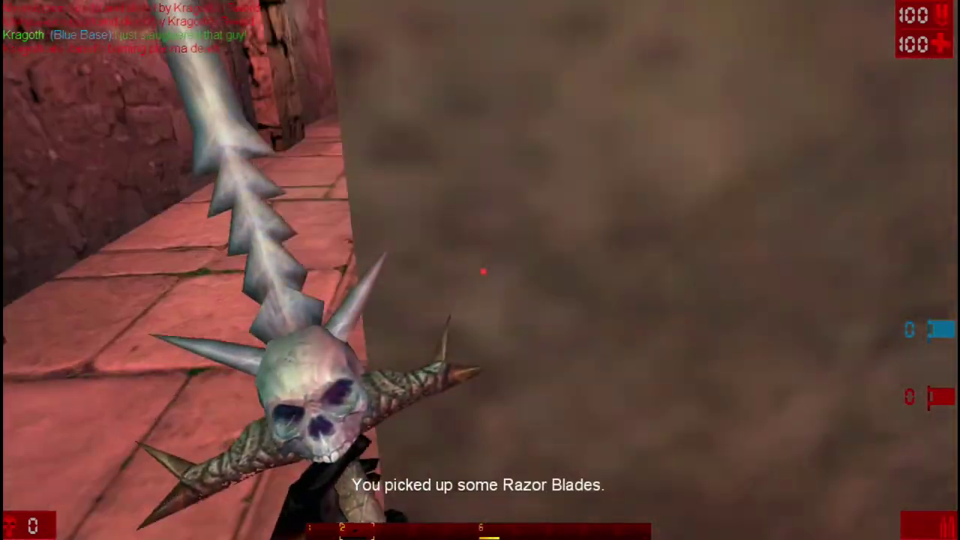
{"action": "key", "text": "w"}
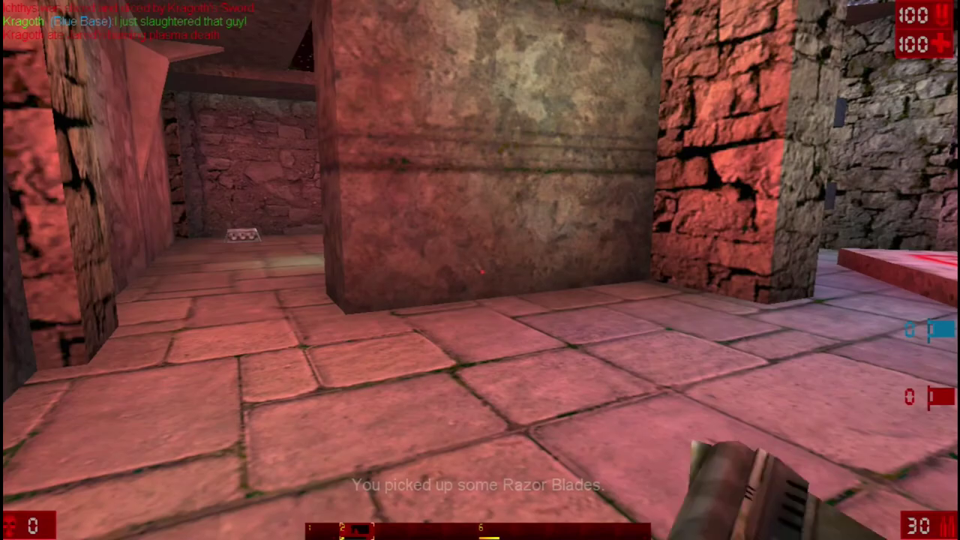
{"action": "key", "text": "w"}
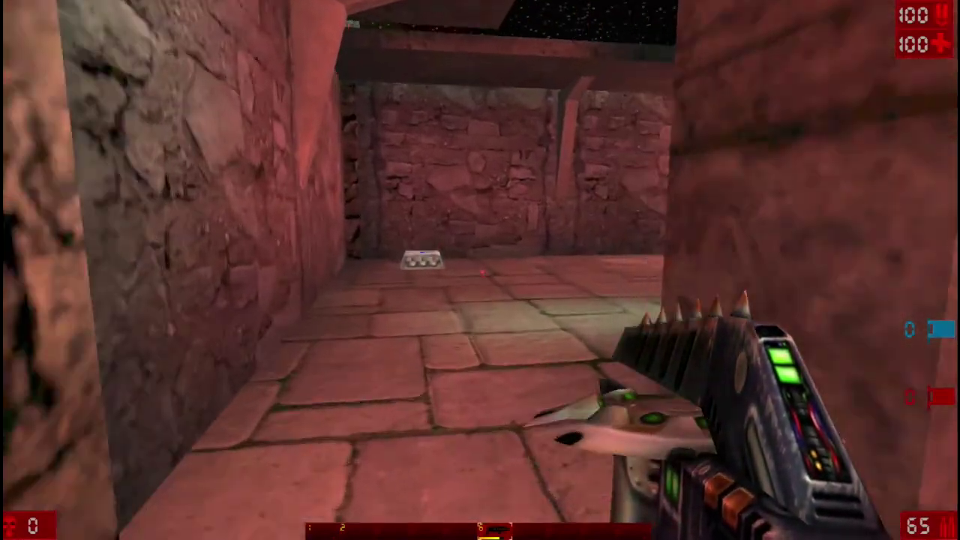
{"action": "key", "text": "w"}
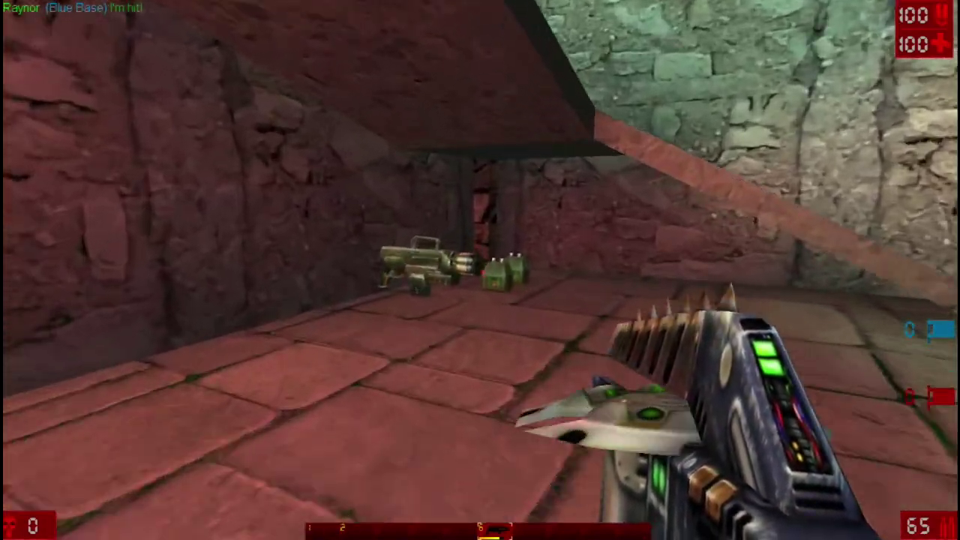
{"action": "key", "text": "w"}
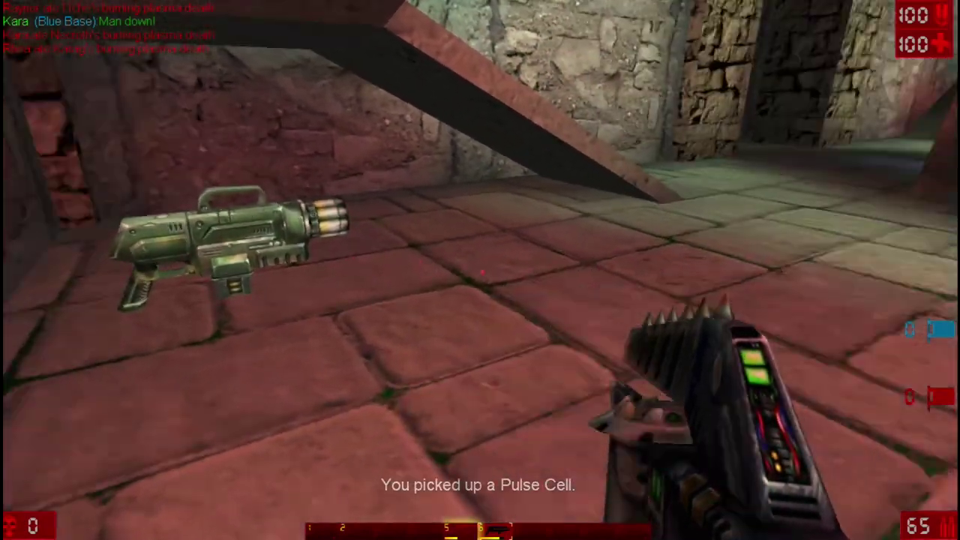
{"action": "key", "text": "5"}
Leave the red base and follow the lava shore down to the plank at the rock tunnel entrance
{"action": "key", "text": "w"}
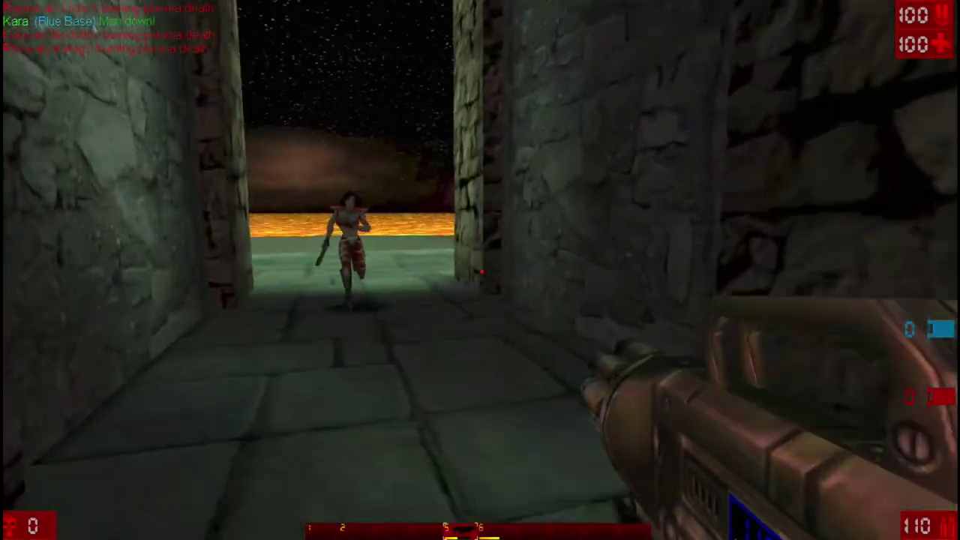
{"action": "key", "text": "w"}
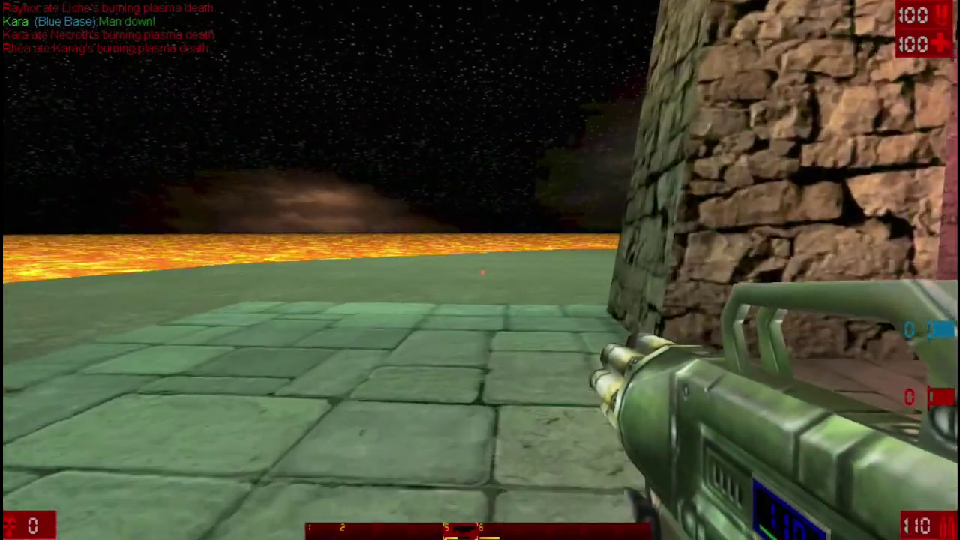
{"action": "key", "text": "w"}
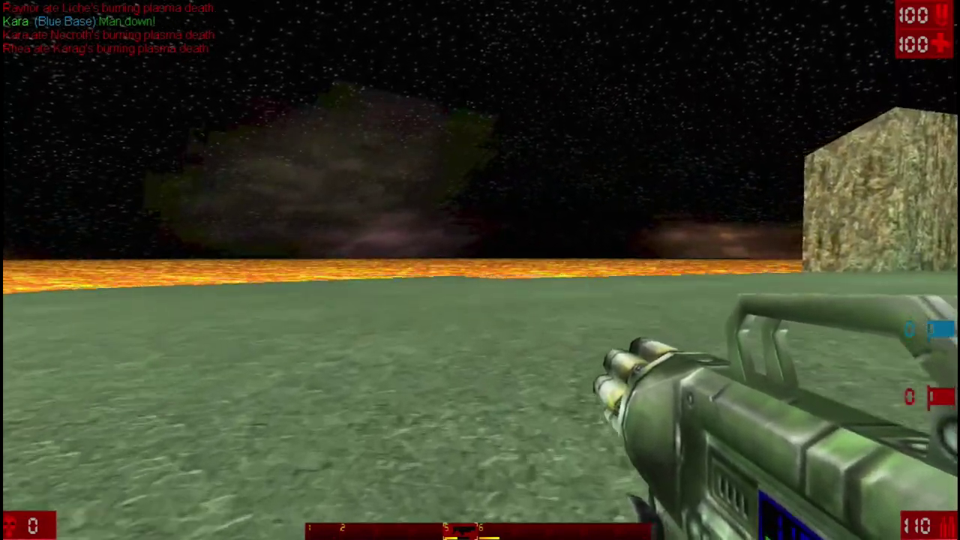
{"action": "key", "text": "w"}
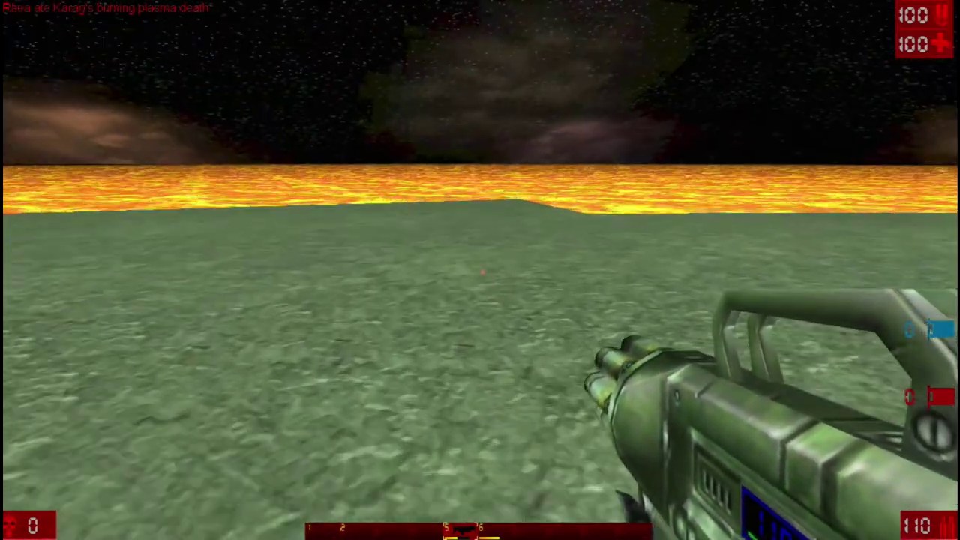
{"action": "key", "text": "w"}
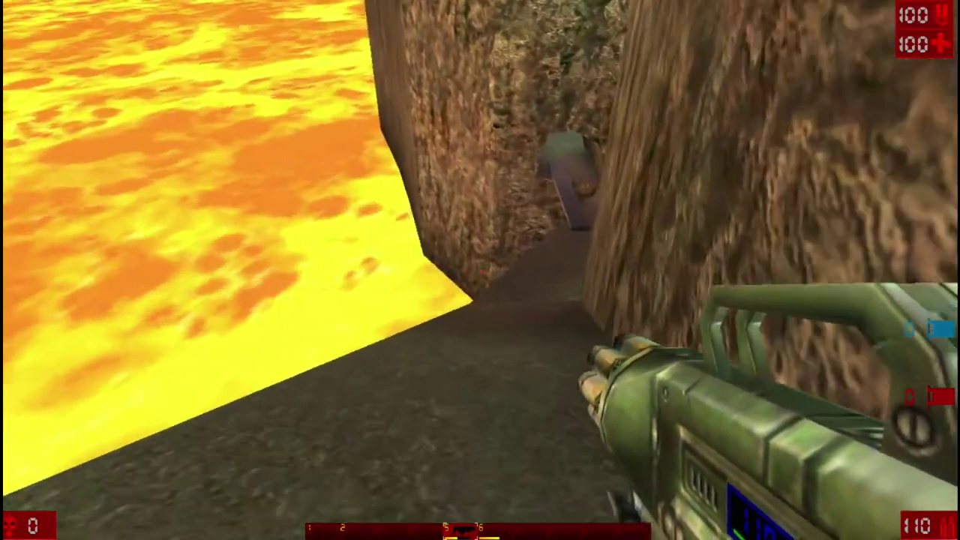
{"action": "key", "text": "w"}
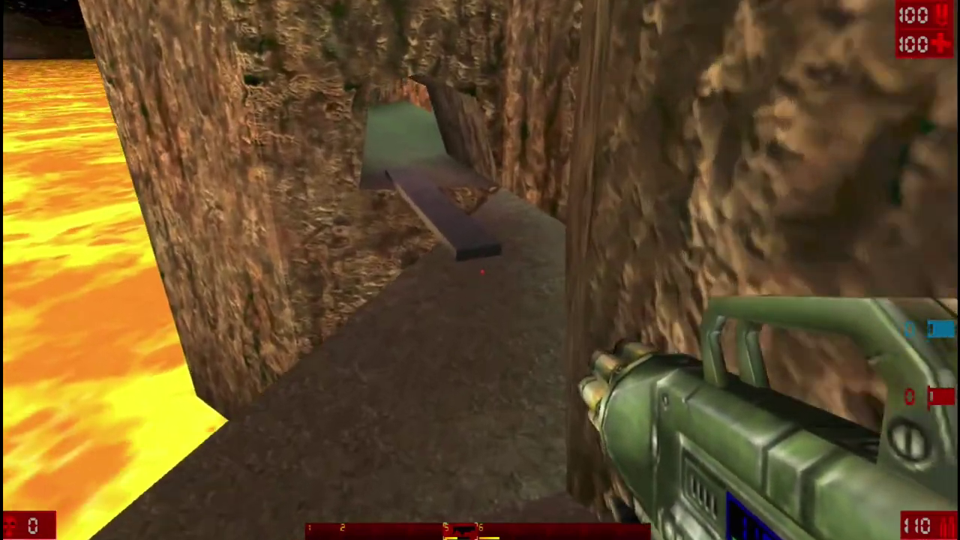
Go through the rock tunnel into the walled lava canyon and collect the 50 bullets
{"action": "key", "text": "w"}
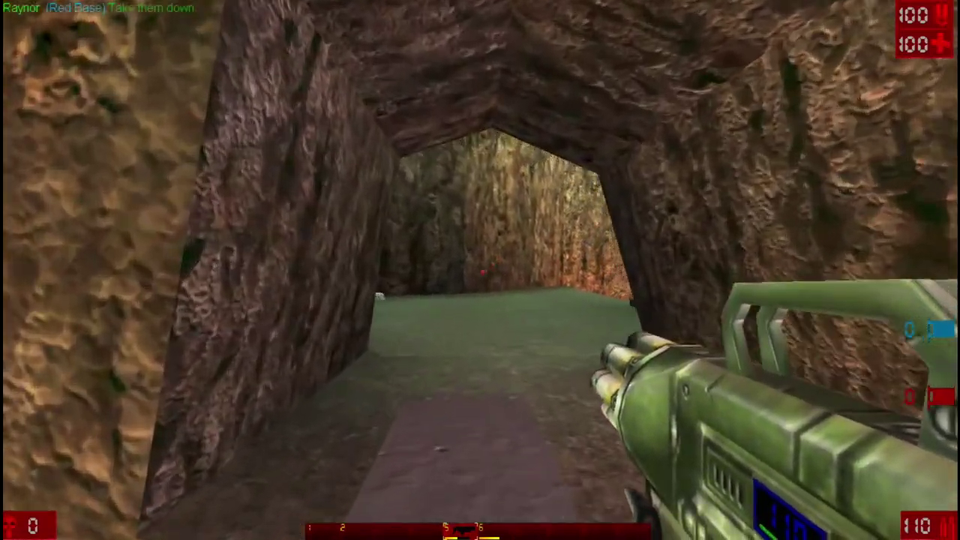
{"action": "key", "text": "w"}
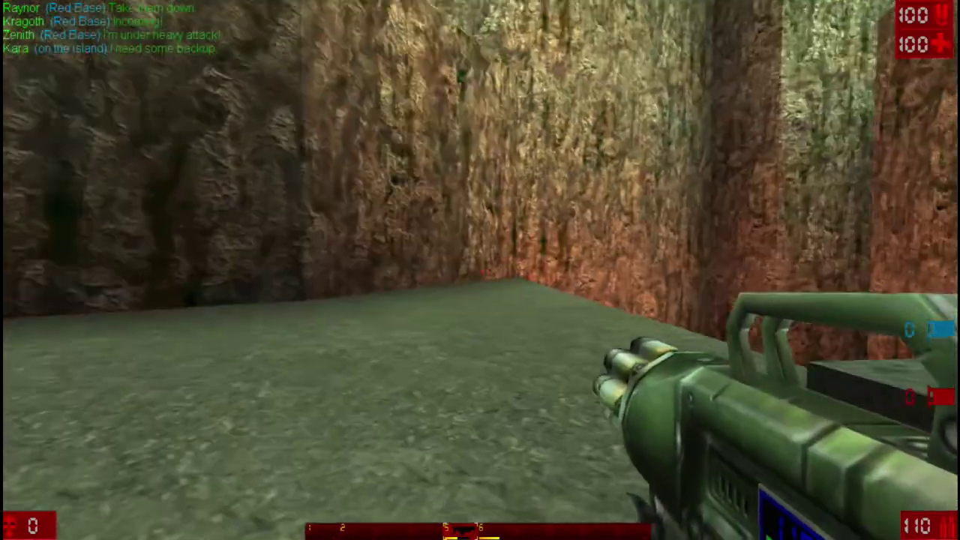
{"action": "key", "text": "w"}
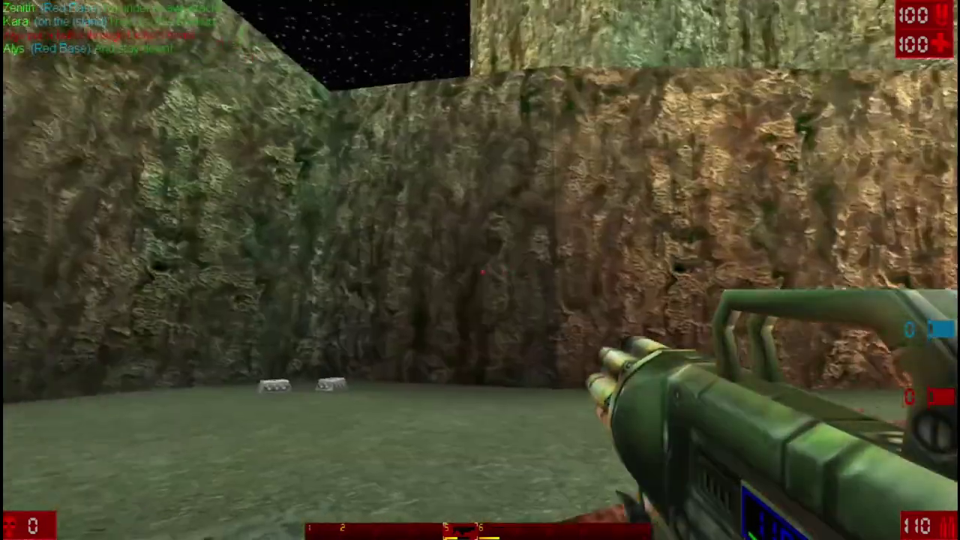
{"action": "key", "text": "w"}
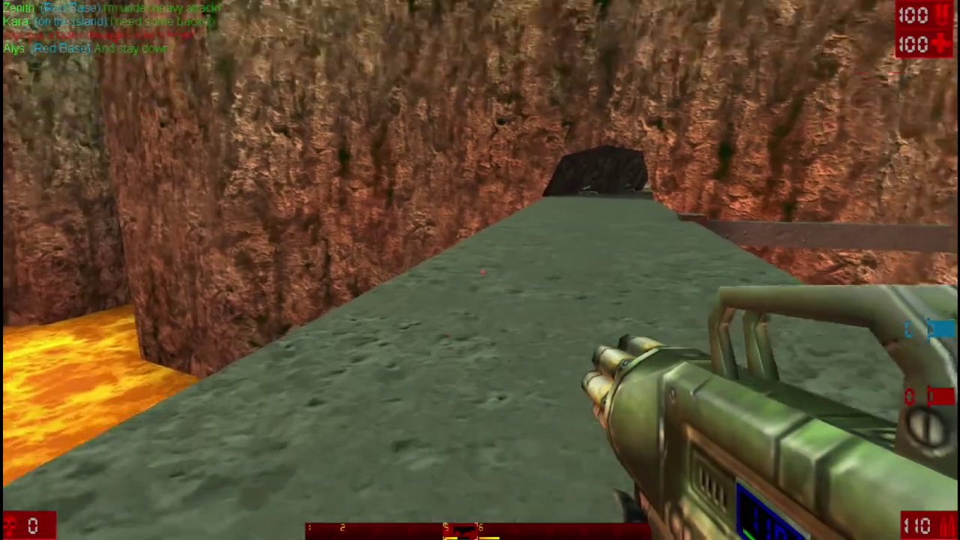
{"action": "key", "text": "w"}
{"action": "key", "text": "w"}
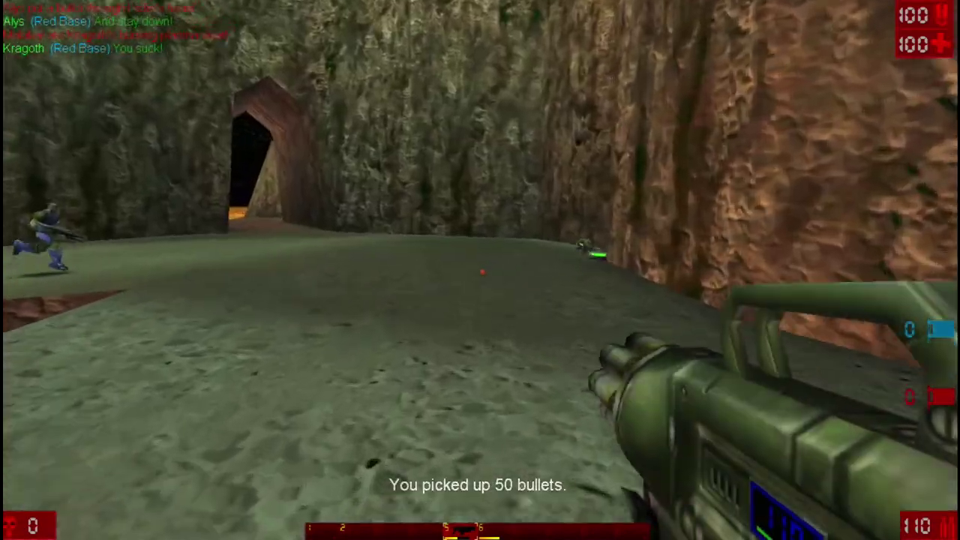
Fire the Pulse Gun's beam at the enemy bot Necroth in the canyon and collect the Biosludge Ammo
{"action": "right_click", "coordinate": [482, 271]}
{"action": "key", "text": "w"}
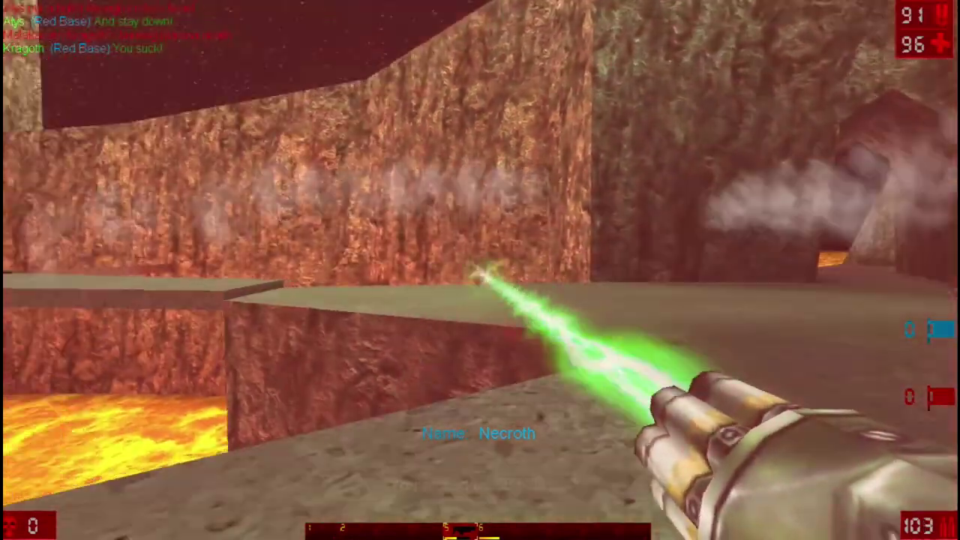
{"action": "key", "text": "w"}
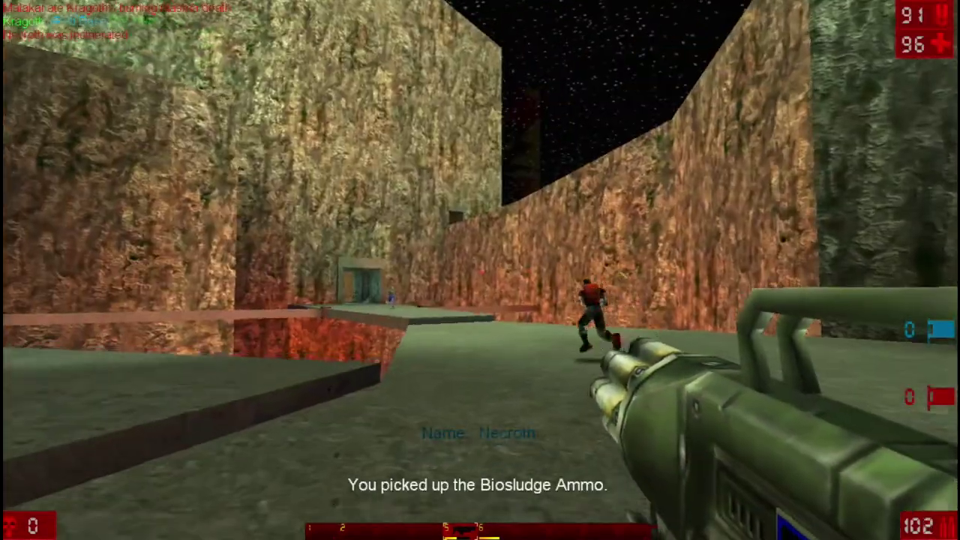
Fire Pulse Gun bolts at the blue bot across the canyon bridge while advancing to the stone doorway
{"action": "left_click", "coordinate": [480, 270]}
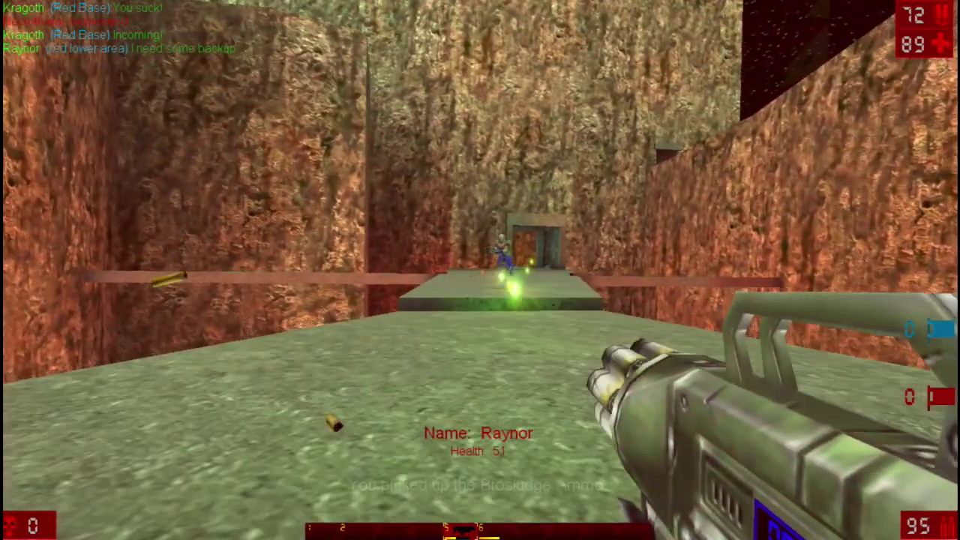
{"action": "key", "text": "w"}
{"action": "left_click", "coordinate": [480, 270]}
{"action": "left_click", "coordinate": [480, 271]}
{"action": "key", "text": "w"}
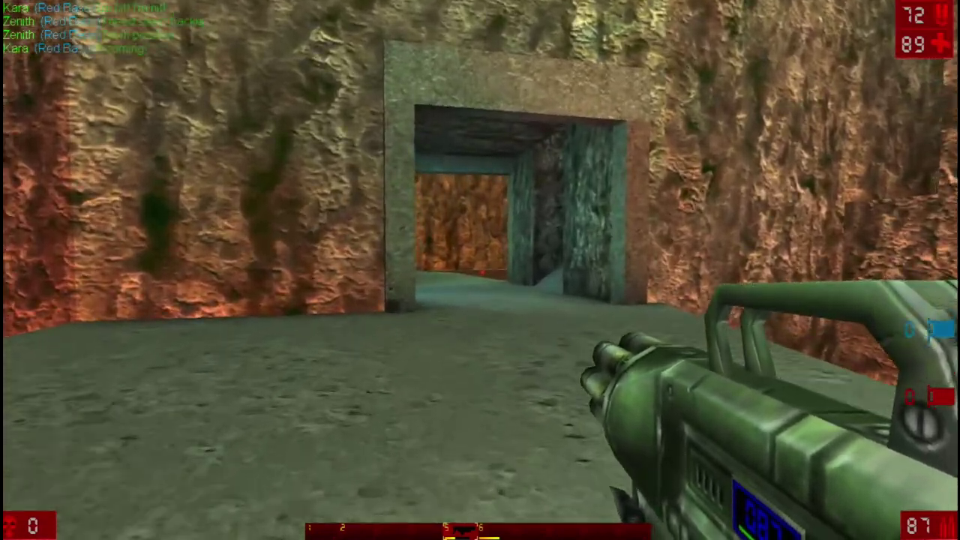
Collect the Rocket Launcher inside the stone doorway and pick up the 50 bullets beyond it
{"action": "key", "text": "w"}
{"action": "key", "text": "w"}
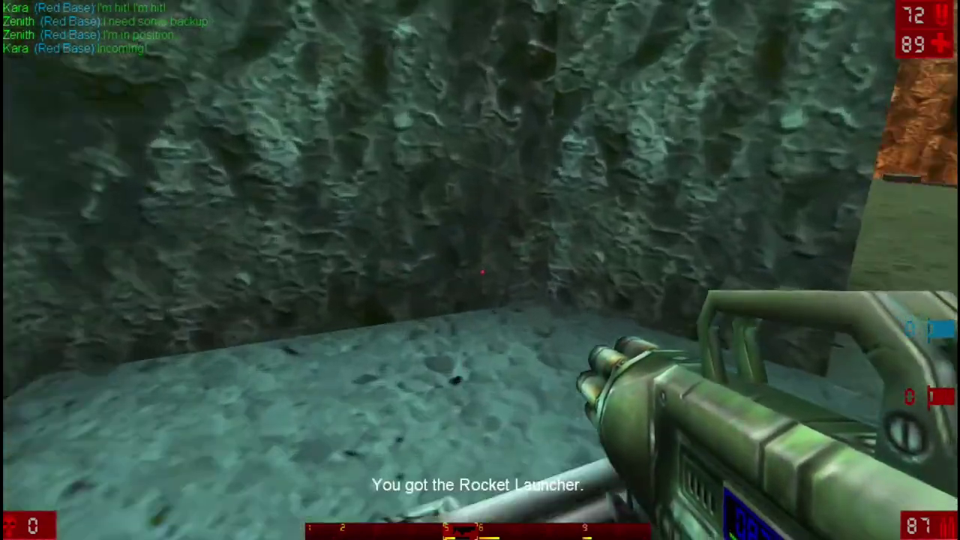
{"action": "key", "text": "w"}
{"action": "key", "text": "w"}
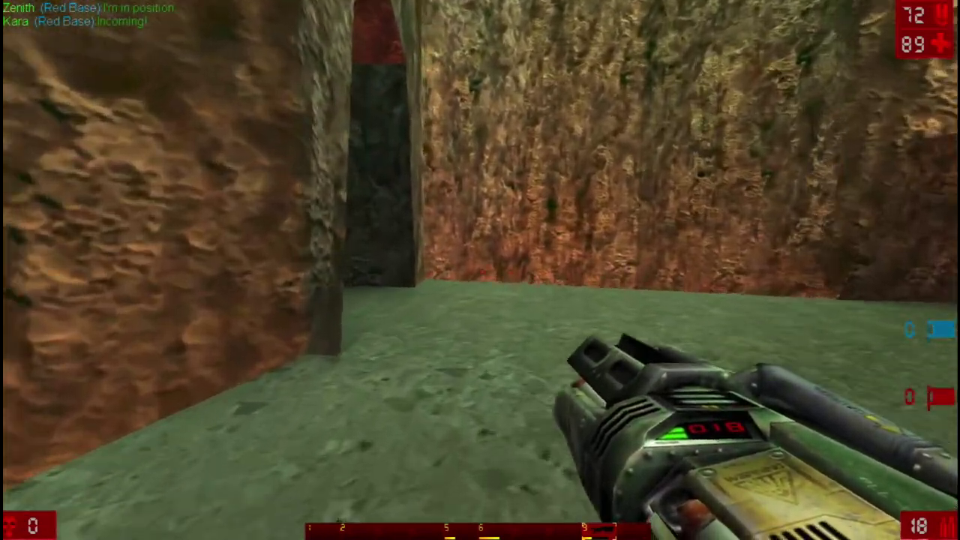
Run through the dark tunnel, along the lava shore and over the green slope to the blue base
{"action": "key", "text": "w"}
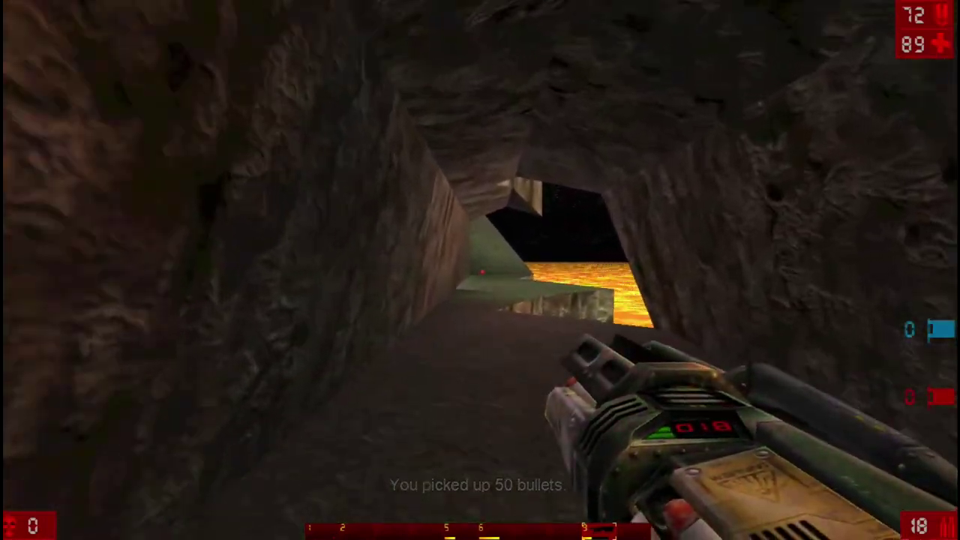
{"action": "key", "text": "w"}
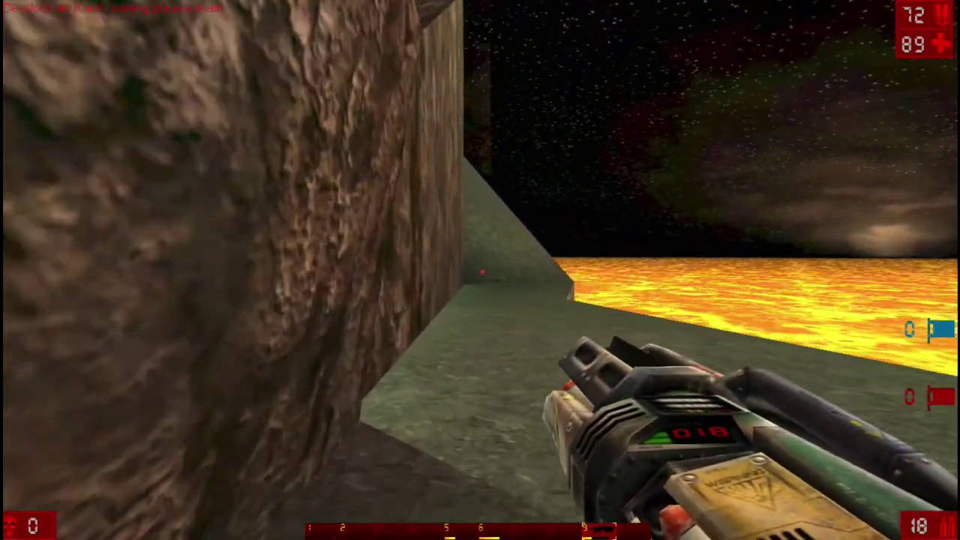
{"action": "key", "text": "w"}
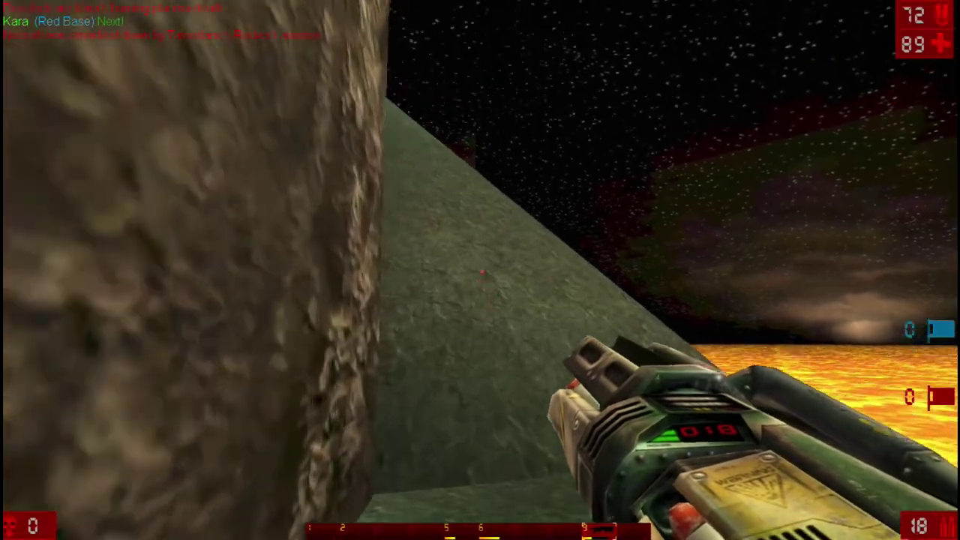
{"action": "key", "text": "w"}
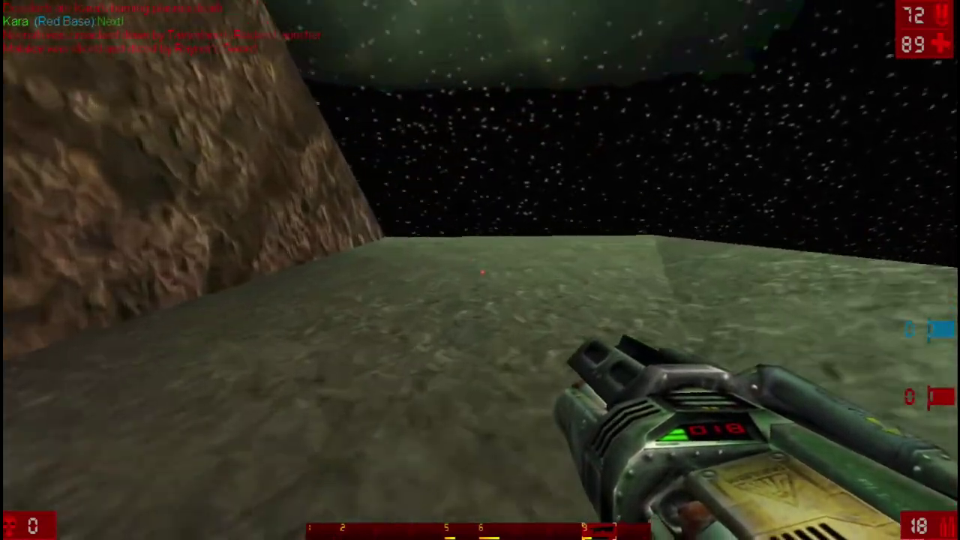
{"action": "key", "text": "w"}
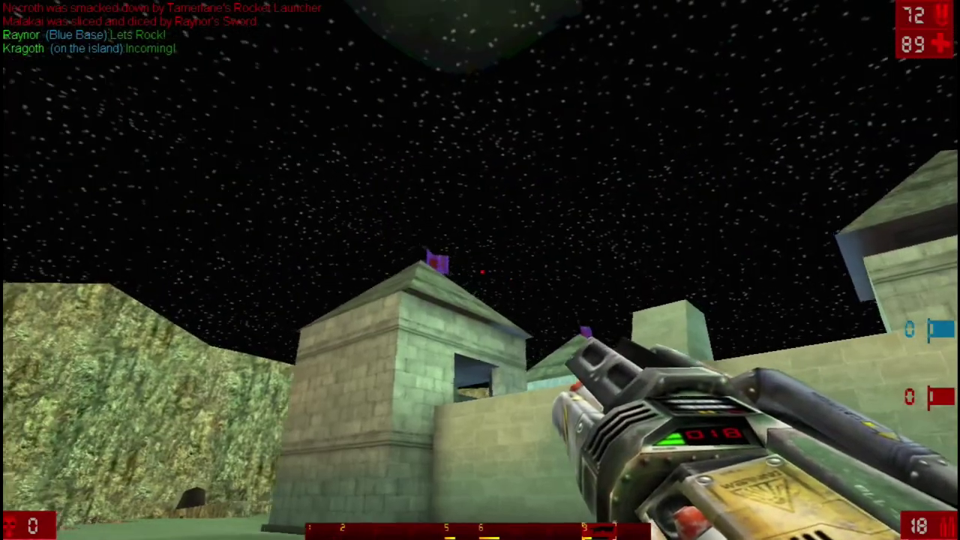
Fire a rocket outside the blue base, enter it and climb its ramp to collect the Body Armor
{"action": "left_click", "coordinate": [480, 272]}
{"action": "key", "text": "w"}
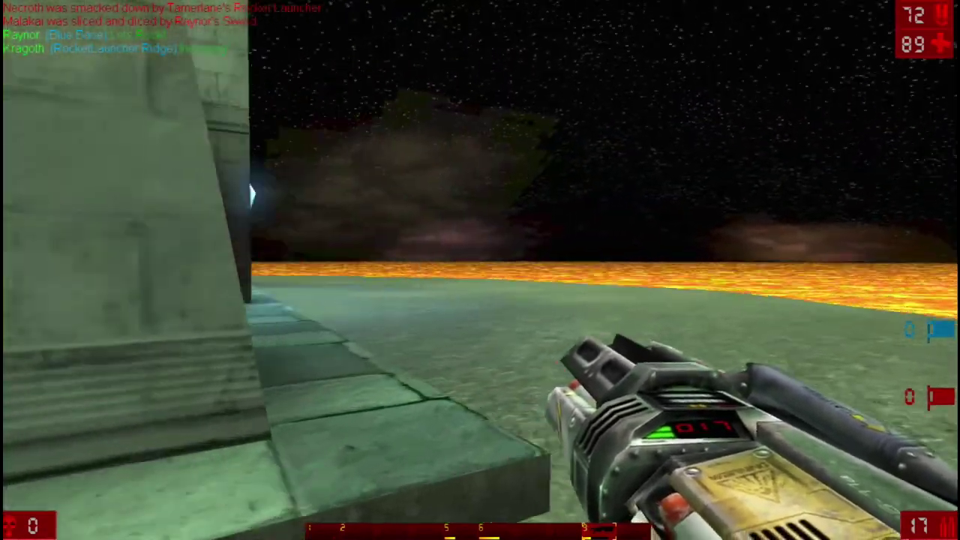
{"action": "key", "text": "w"}
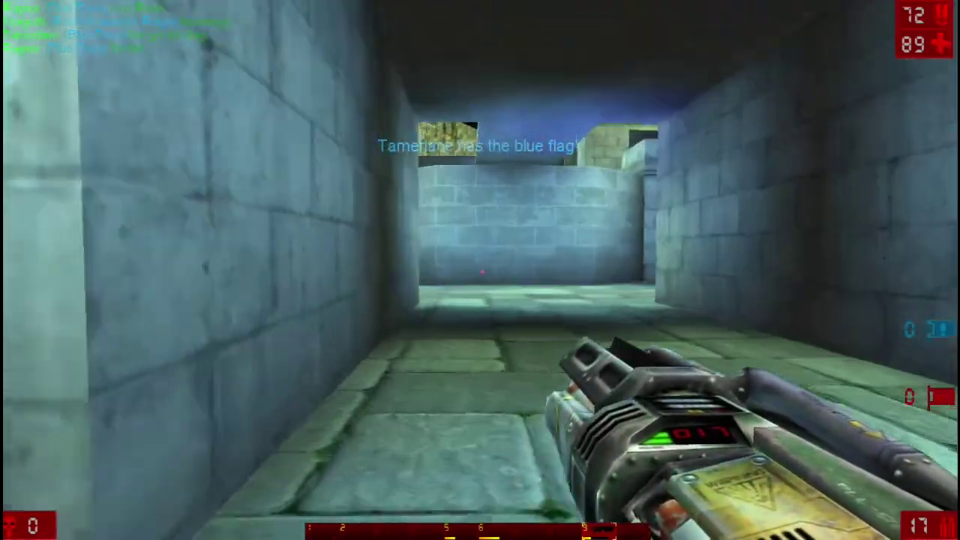
{"action": "key", "text": "w"}
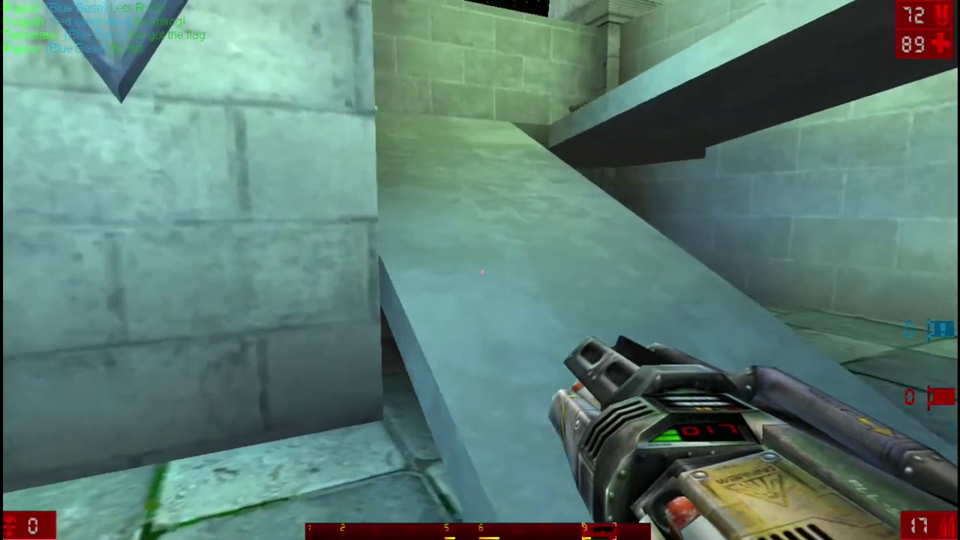
{"action": "key", "text": "w"}
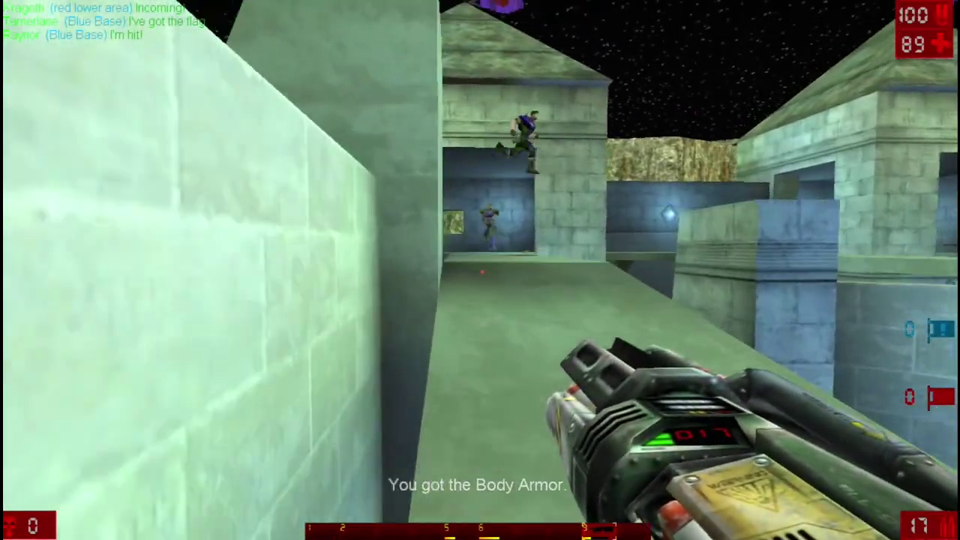
Kill Necroth with rockets on the blue base's upper walkway and continue along it
{"action": "left_click", "coordinate": [480, 270]}
{"action": "left_click", "coordinate": [480, 270]}
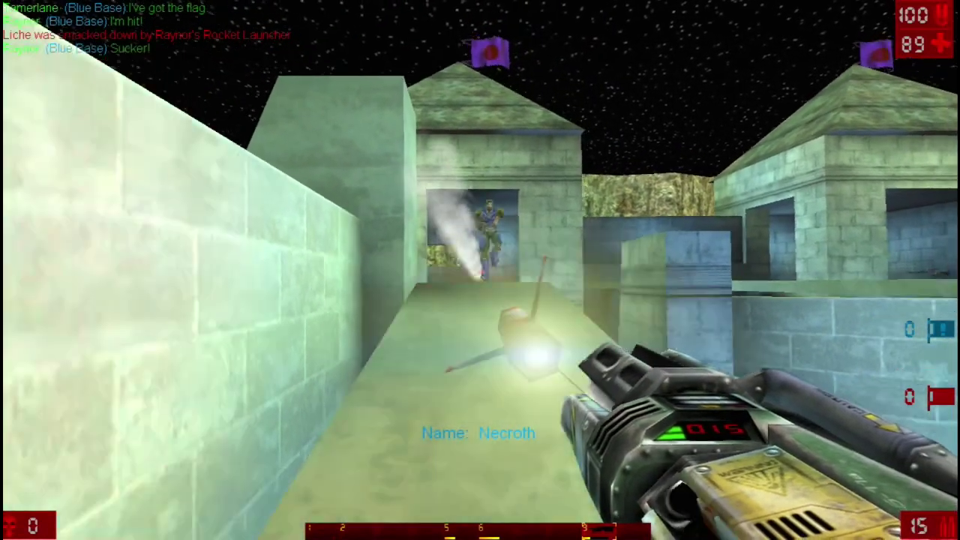
{"action": "key", "text": "w"}
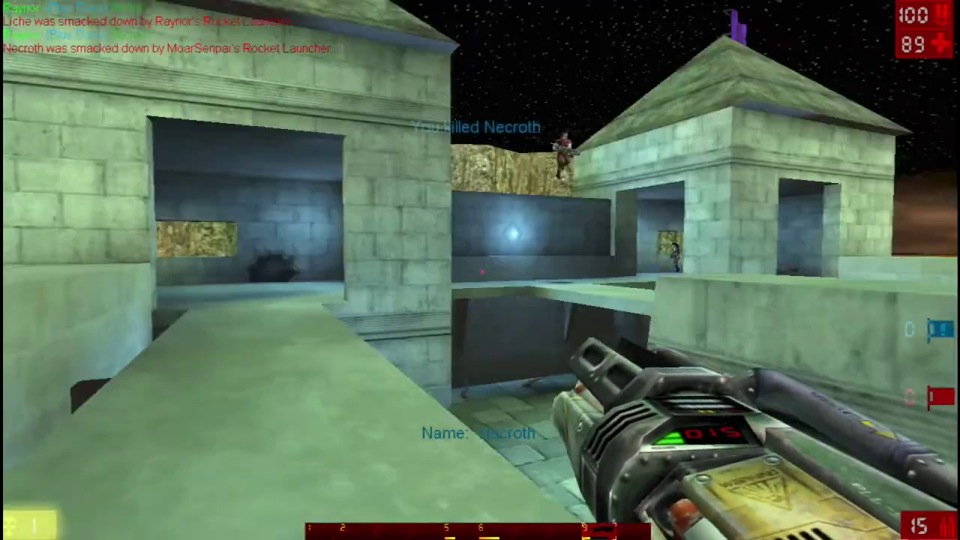
Advance through the blue base and kill the enemy bot Arachne with the Rocket Launcher
{"action": "key", "text": "w"}
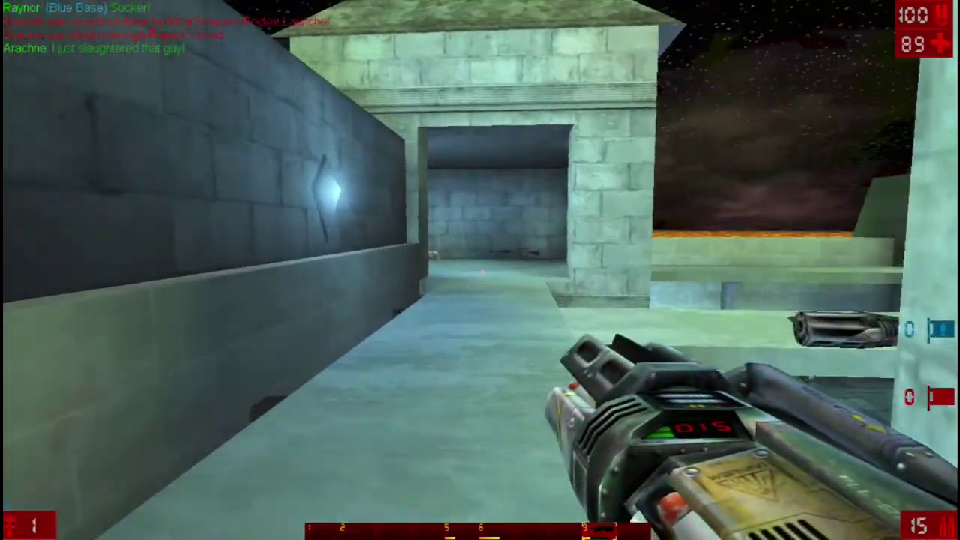
{"action": "left_click", "coordinate": [480, 270]}
{"action": "key", "text": "w"}
{"action": "left_click", "coordinate": [480, 270]}
{"action": "key", "text": "w"}
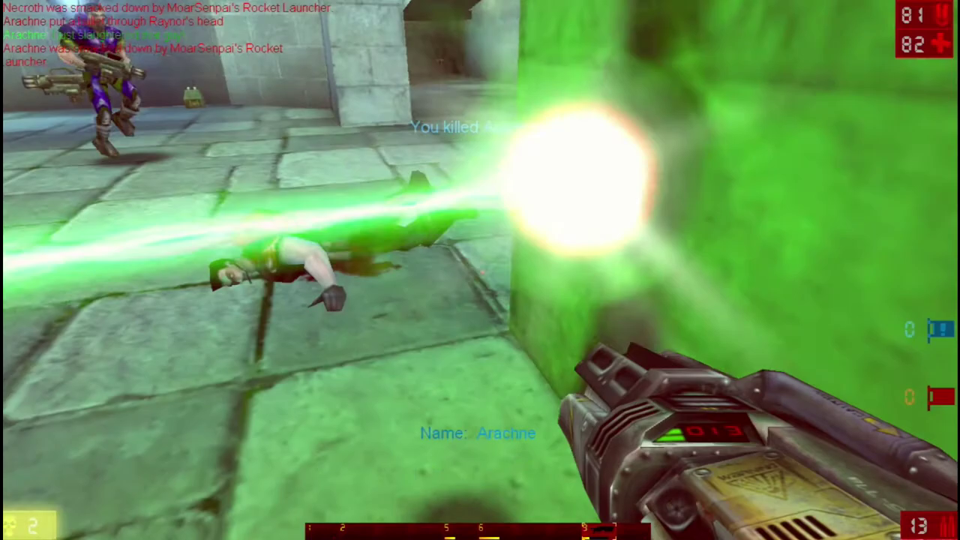
Kill the enemy bot Malakai with rockets on the blue base's lower floor
{"action": "left_click", "coordinate": [480, 270]}
{"action": "left_click", "coordinate": [480, 270]}
{"action": "key", "text": "w"}
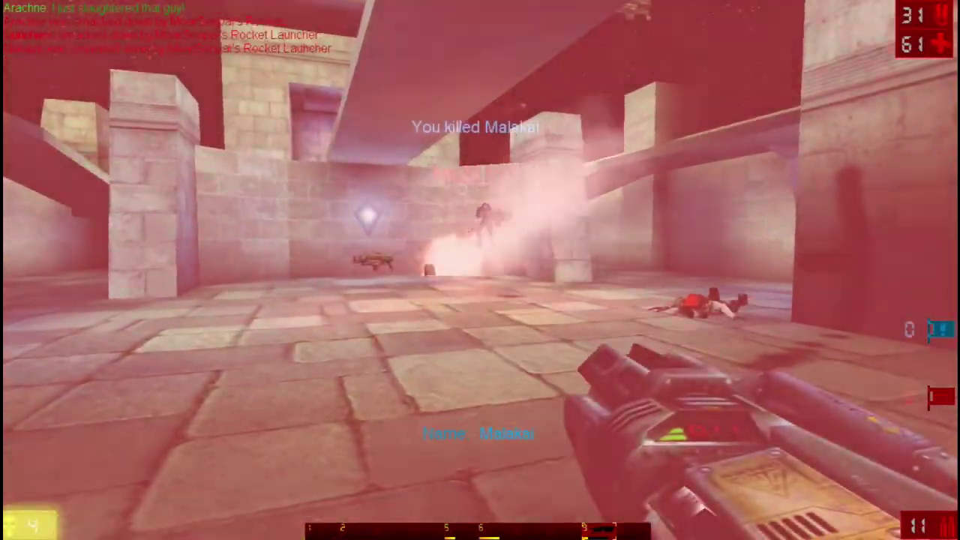
{"action": "left_click", "coordinate": [480, 271]}
Collect the Pulse Gun on the lower floor and climb the ramp to the blue base's upper walkway
{"action": "key", "text": "w"}
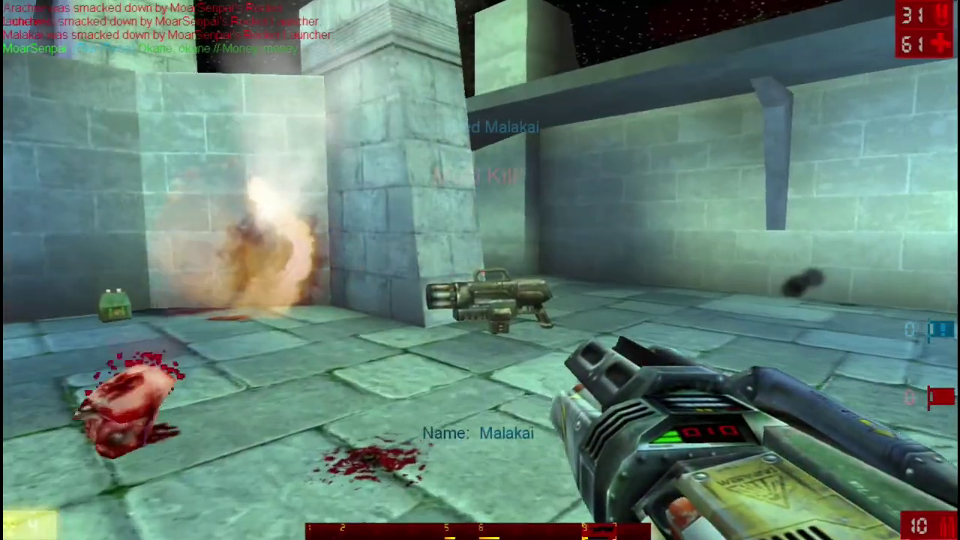
{"action": "key", "text": "w"}
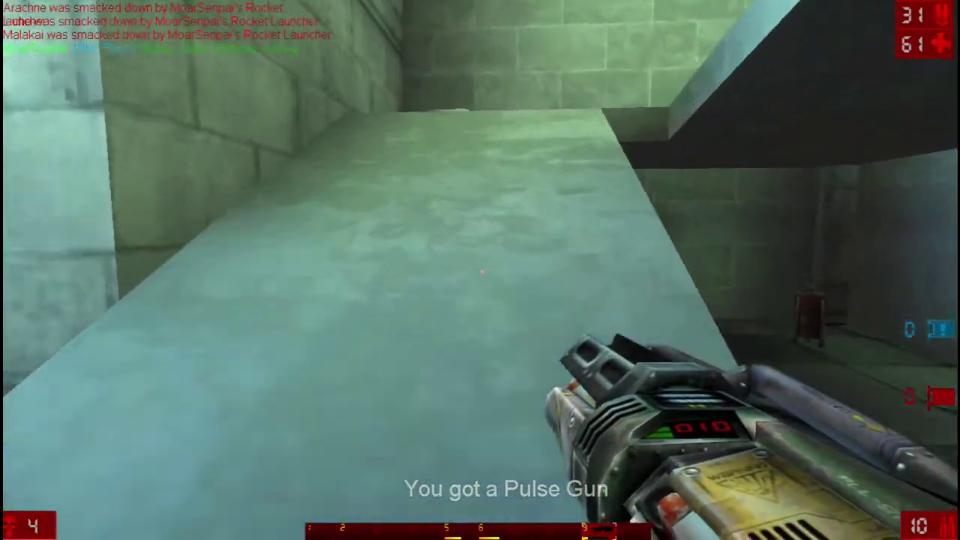
{"action": "key", "text": "w"}
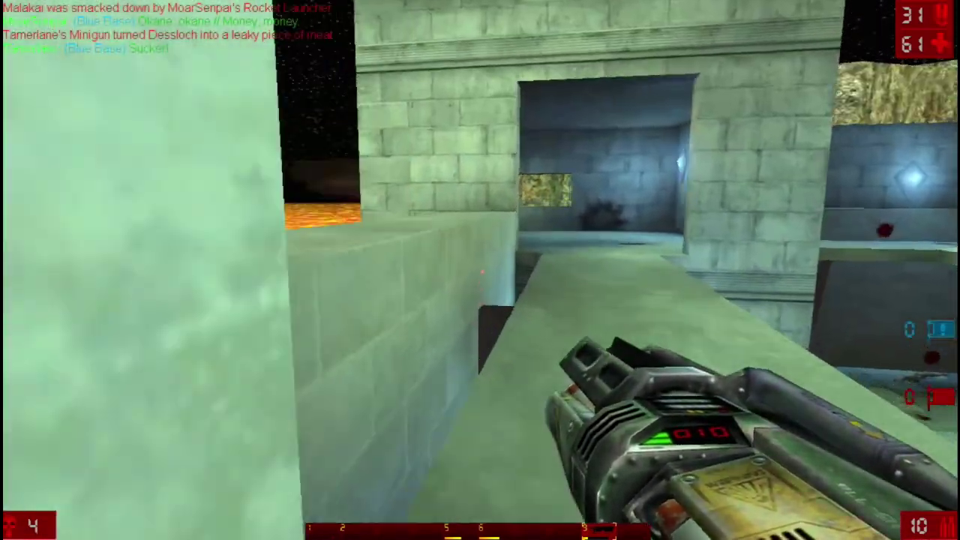
{"action": "key", "text": "w"}
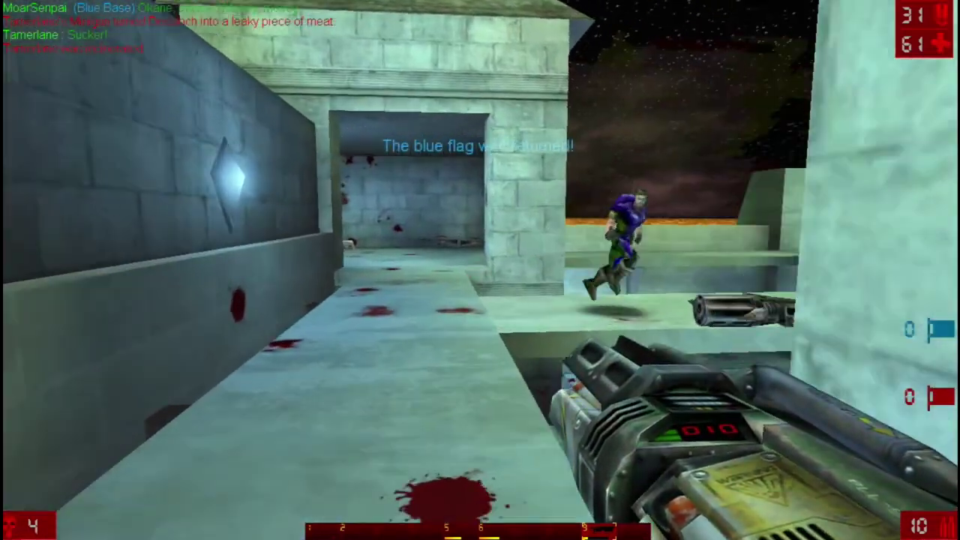
Kill Liche with the Rocket Launcher on the upper walkway and collect the Sniper Rifle
{"action": "left_click", "coordinate": [480, 270]}
{"action": "left_click", "coordinate": [480, 270]}
{"action": "key", "text": "w"}
{"action": "left_click", "coordinate": [480, 270]}
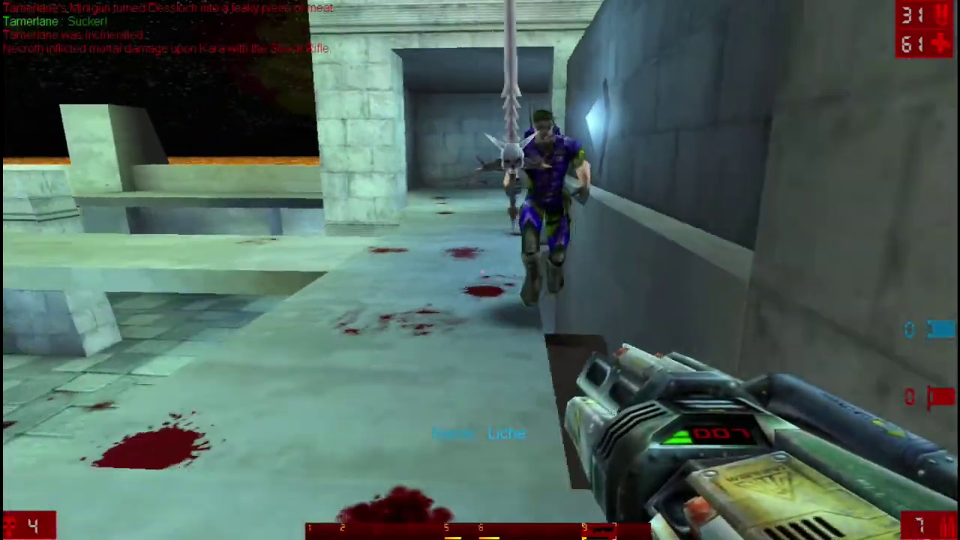
{"action": "key", "text": "w"}
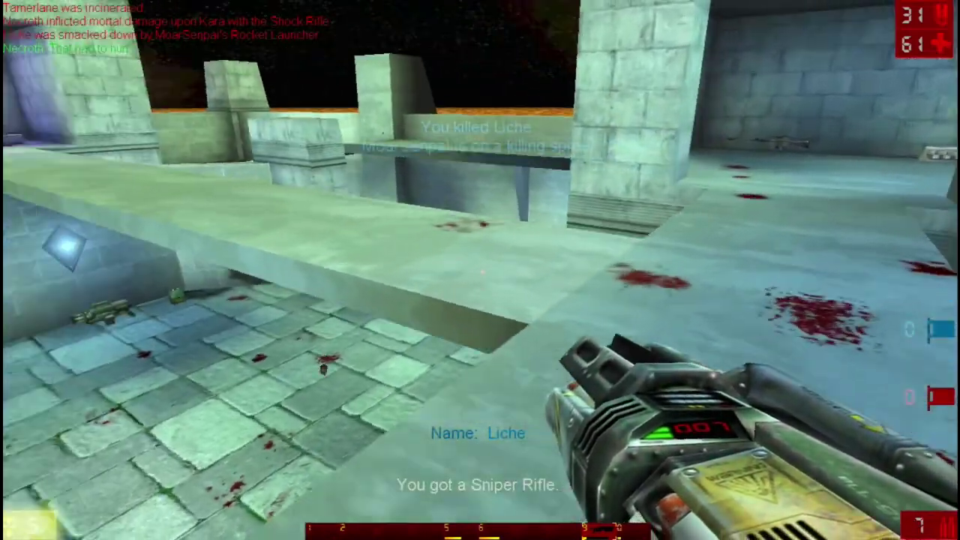
Take the blue flag from its stand and carry it across the blue base's lower floor
{"action": "key", "text": "w"}
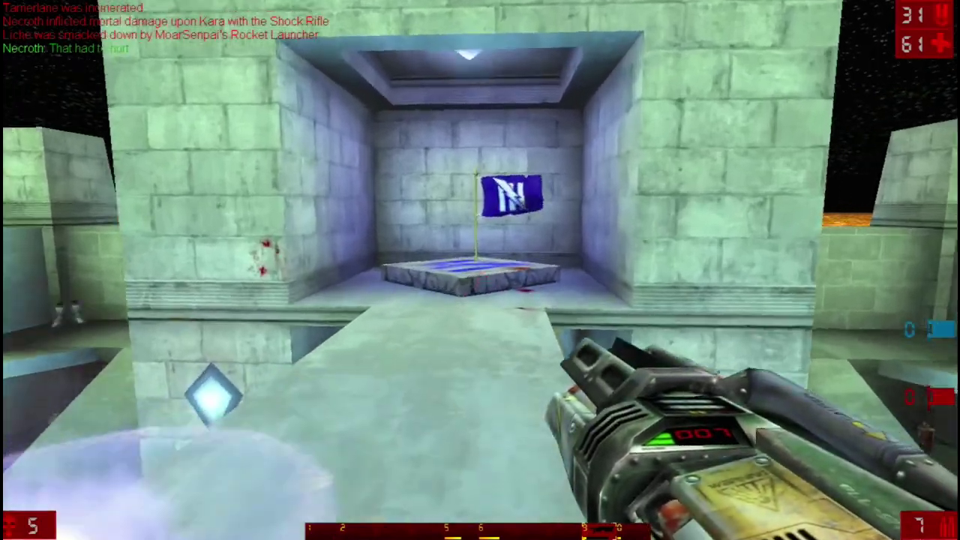
{"action": "key", "text": "w"}
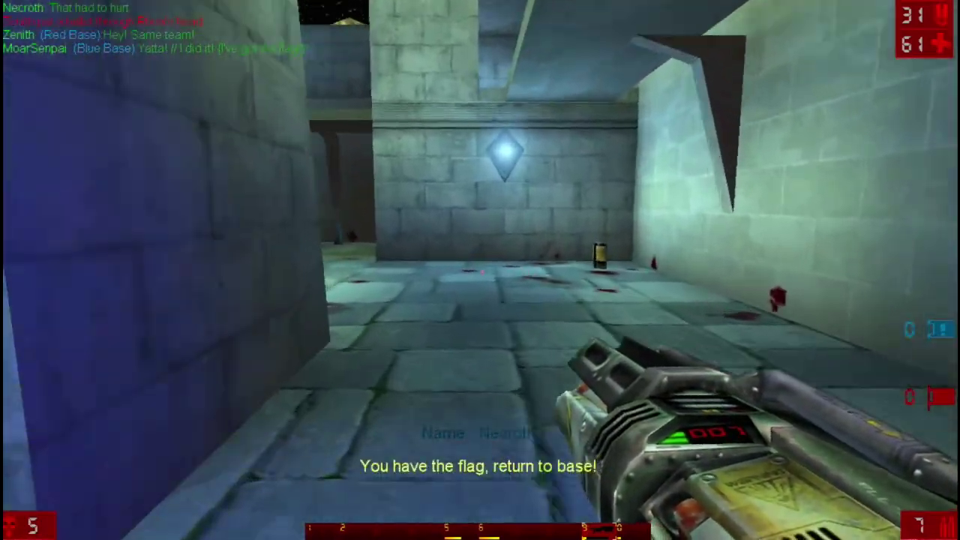
{"action": "key", "text": "w"}
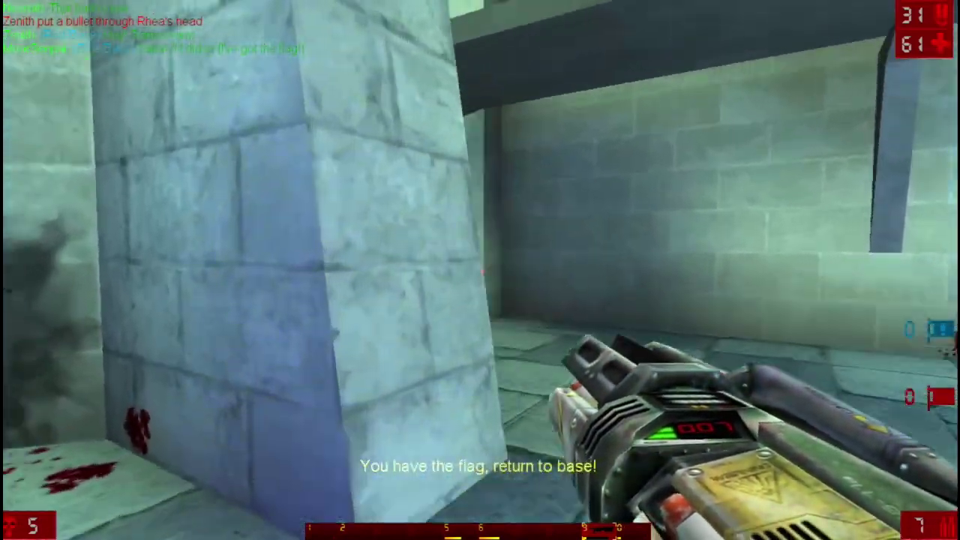
{"action": "key", "text": "w"}
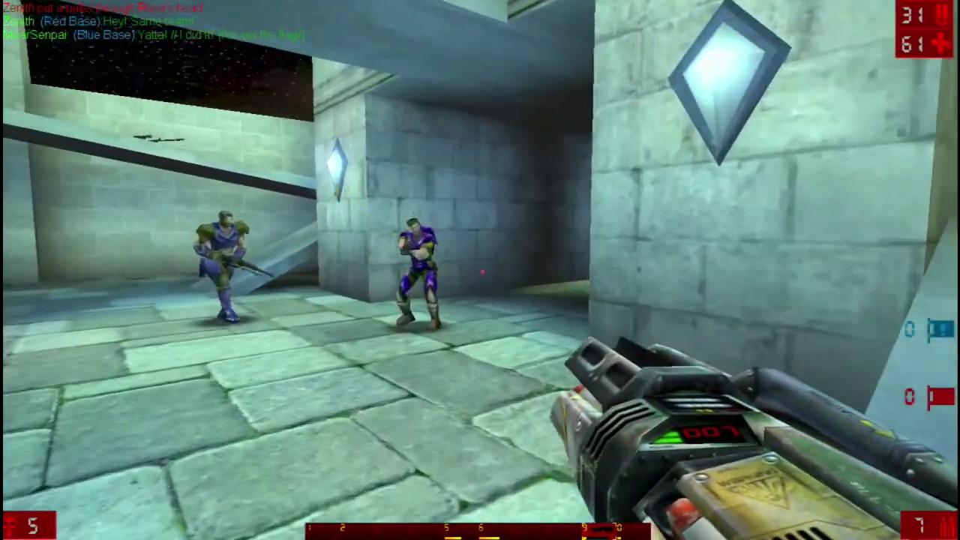
Kill Necroth and Liche with rockets while carrying the flag, and leave the blue base
{"action": "left_click", "coordinate": [480, 270]}
{"action": "key", "text": "w"}
{"action": "left_click", "coordinate": [480, 270]}
{"action": "key", "text": "w"}
{"action": "left_click", "coordinate": [480, 271]}
{"action": "left_click", "coordinate": [481, 270]}
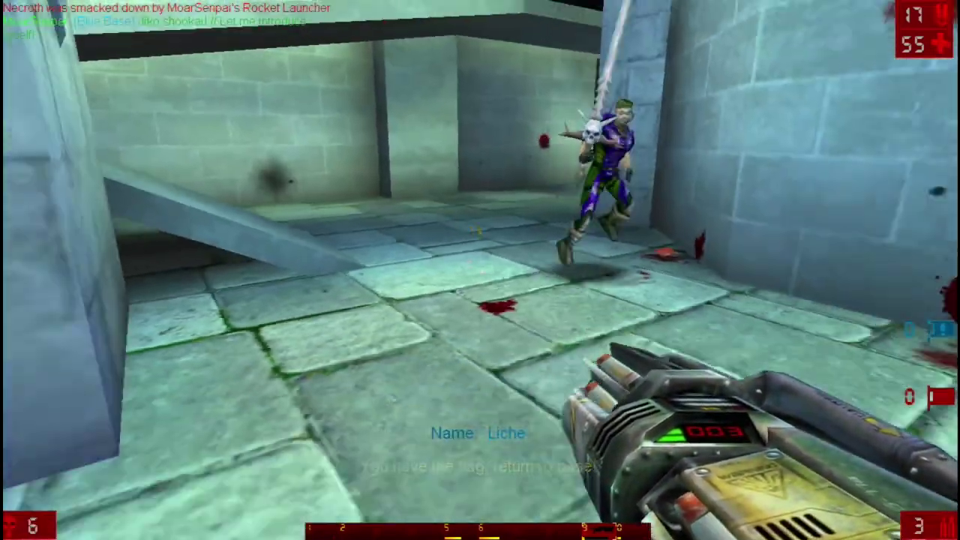
{"action": "key", "text": "w"}
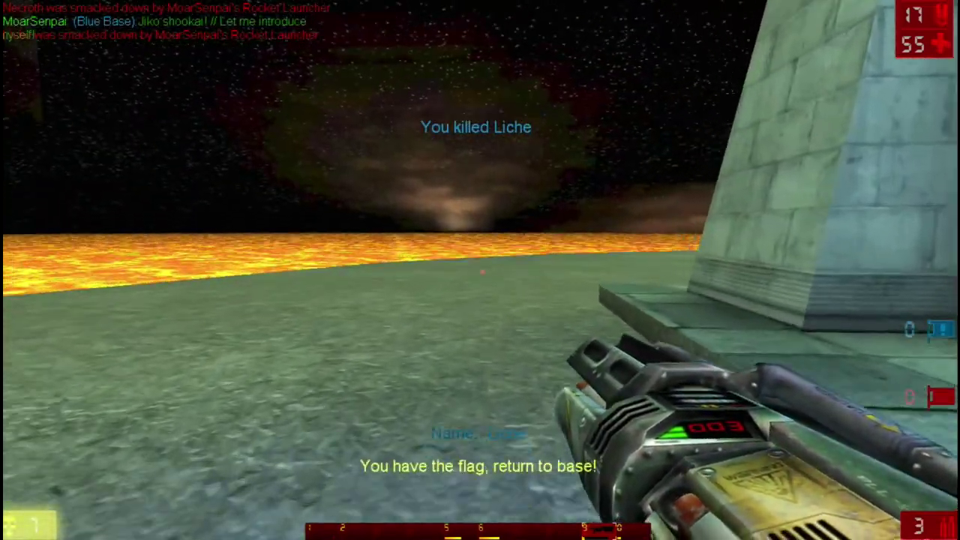
Carry the flag along the lava shore and through the rock tunnel, collecting the Biosludge Ammo
{"action": "key", "text": "w"}
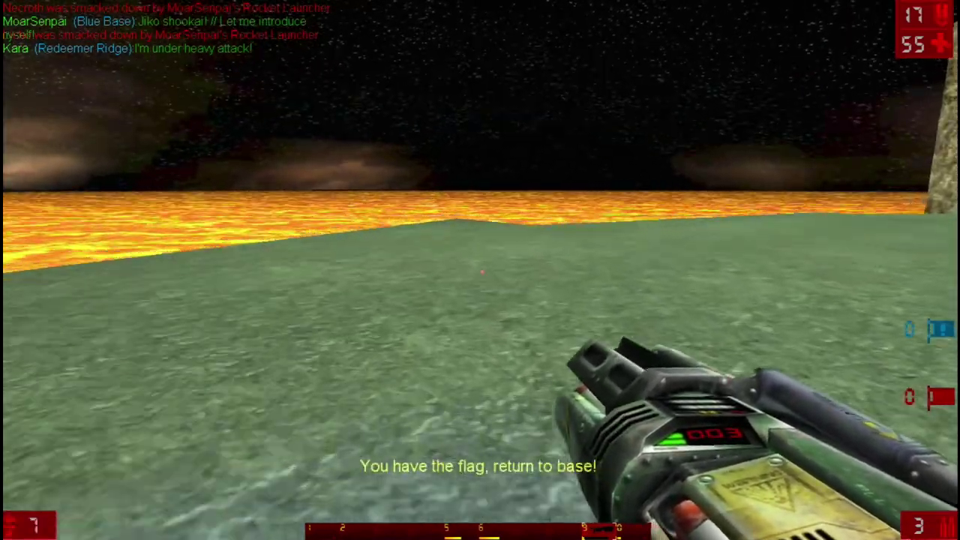
{"action": "key", "text": "w"}
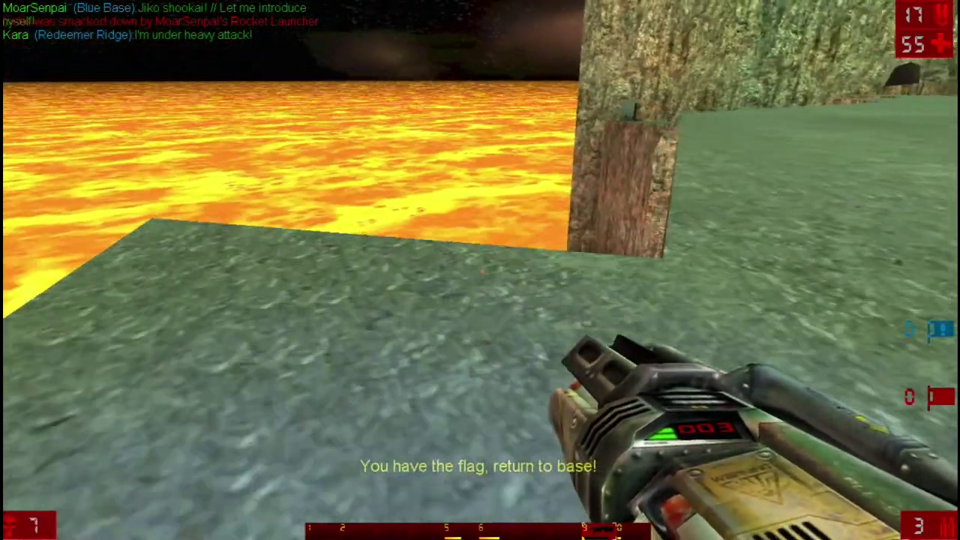
{"action": "key", "text": "w"}
{"action": "key", "text": "w"}
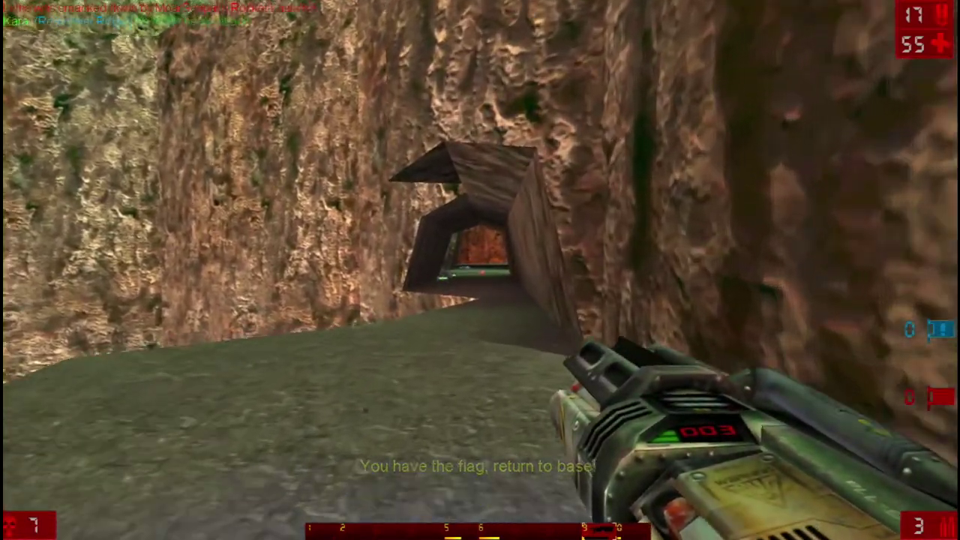
{"action": "key", "text": "w"}
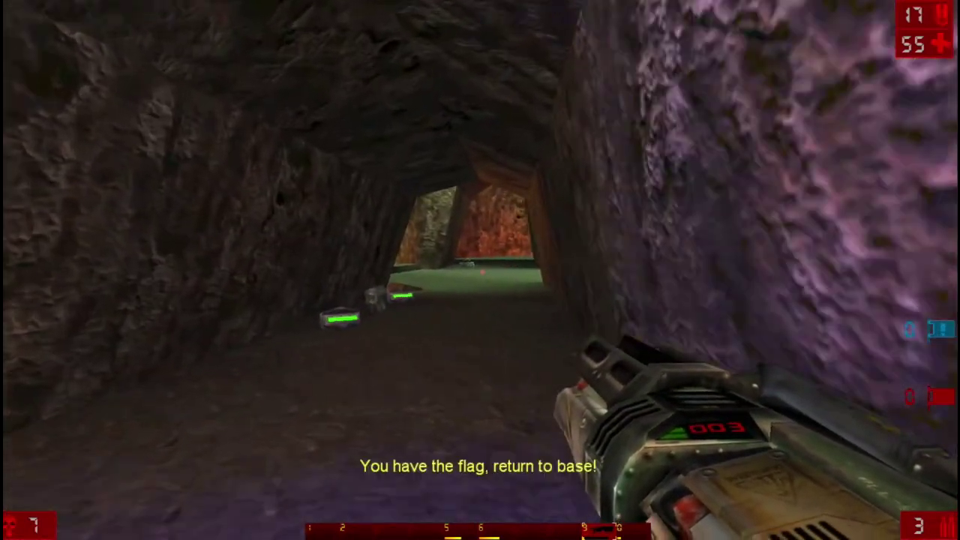
{"action": "key", "text": "w"}
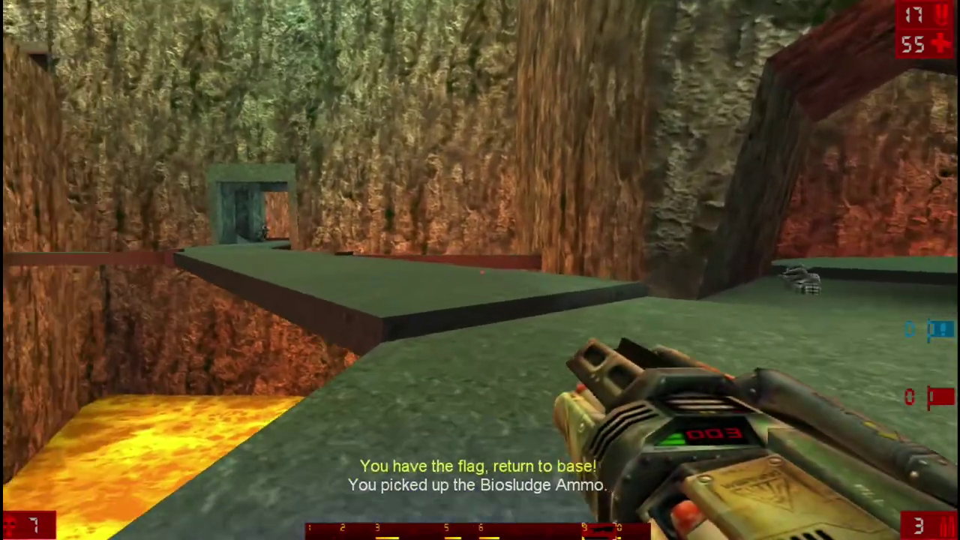
Cross the green canyon ledge to collect the 10 Flak Shells and switch to the Flak Cannon
{"action": "key", "text": "w"}
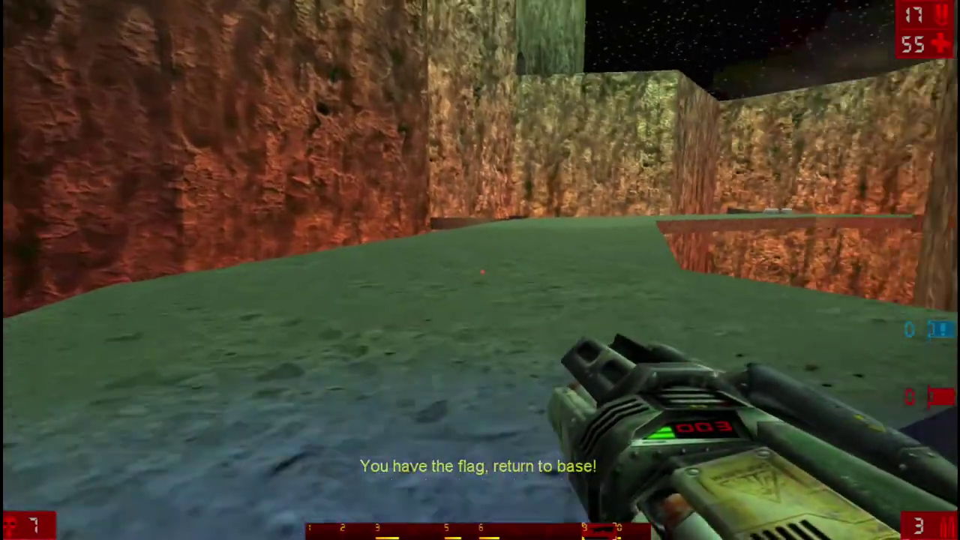
{"action": "key", "text": "w"}
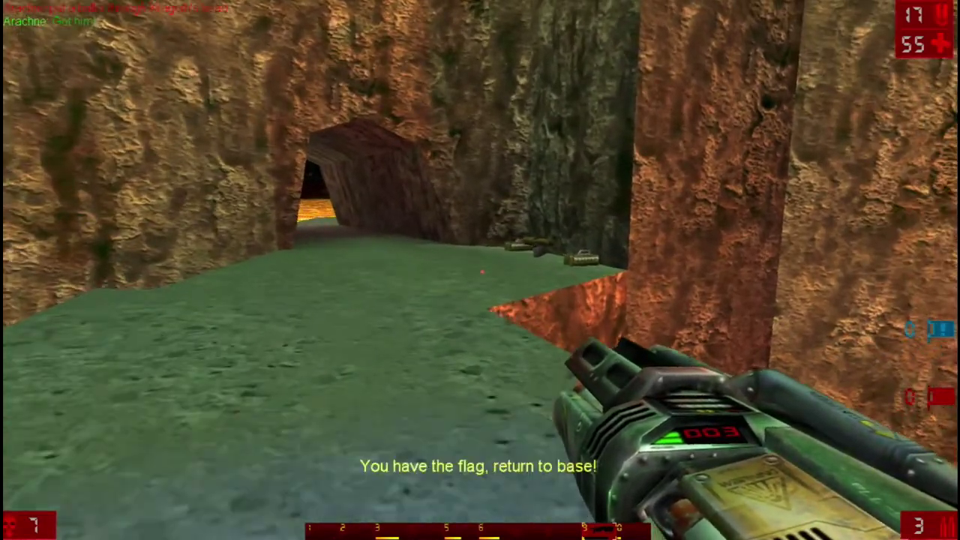
{"action": "key", "text": "w"}
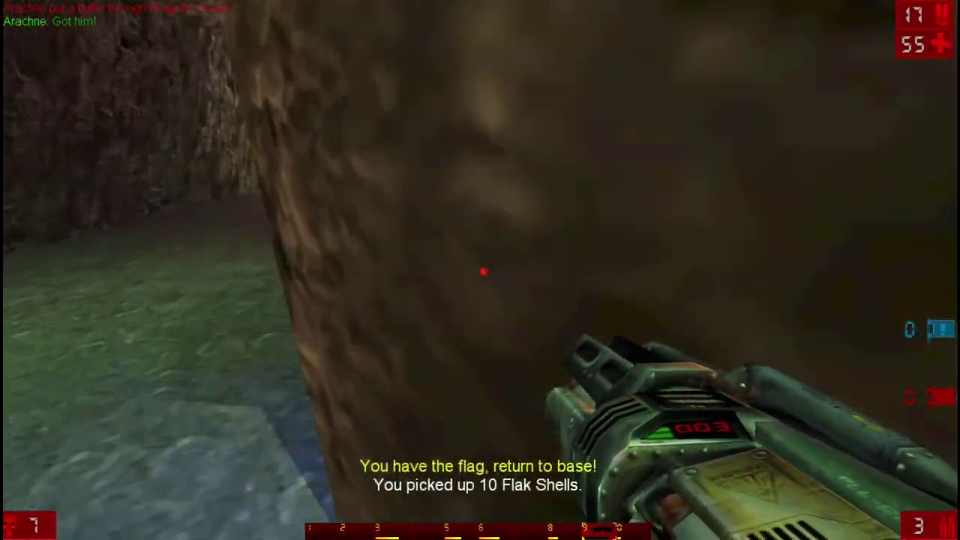
{"action": "key", "text": "w"}
{"action": "key", "text": "8"}
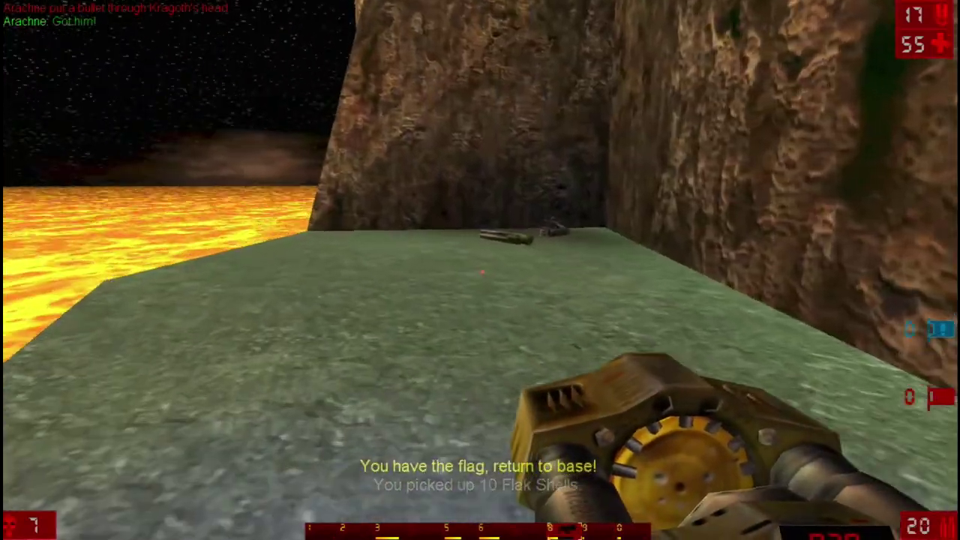
Collect the Minigun on the lava shore and carry the flag back through the tunnel onto the canyon walkway
{"action": "key", "text": "w"}
{"action": "key", "text": "w"}
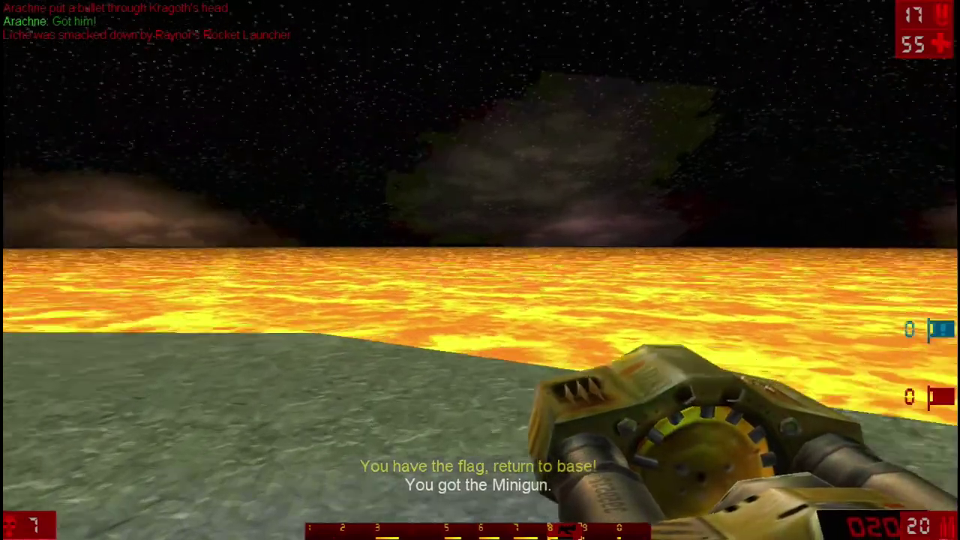
{"action": "key", "text": "w"}
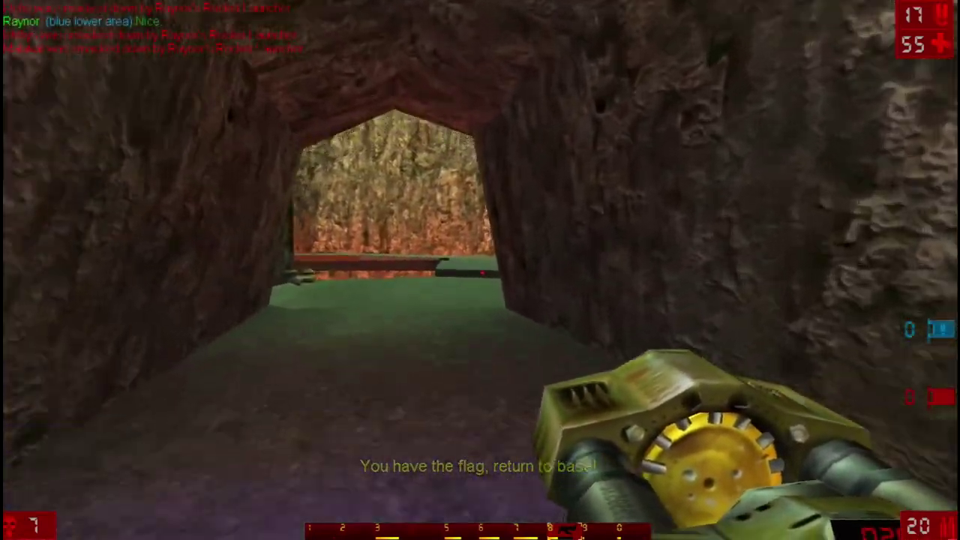
{"action": "key", "text": "w"}
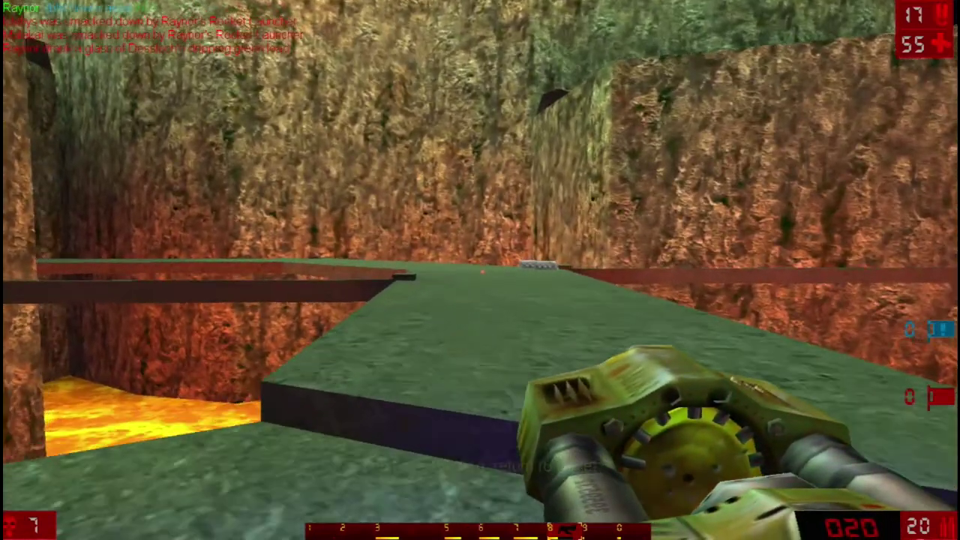
{"action": "key", "text": "w"}
{"action": "key", "text": "w"}
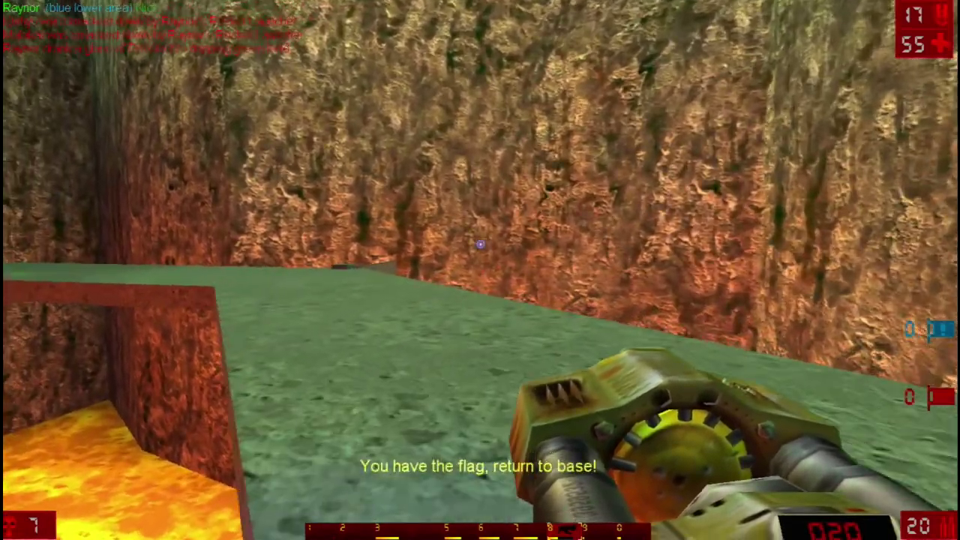
Kill Dessloch, Rhea and Necroth with the Flak Cannon on the canyon walkway and advance into the tunnel
{"action": "key", "text": "w"}
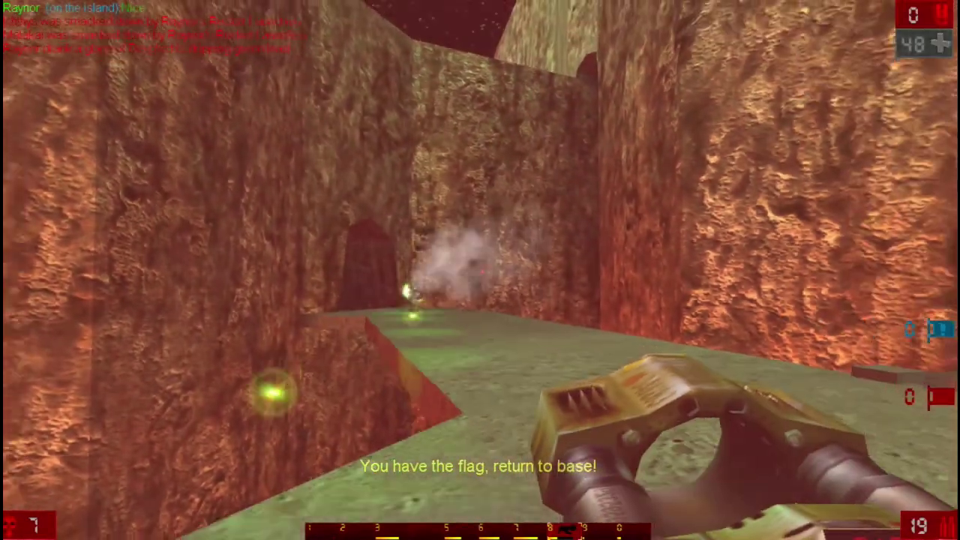
{"action": "key", "text": "w"}
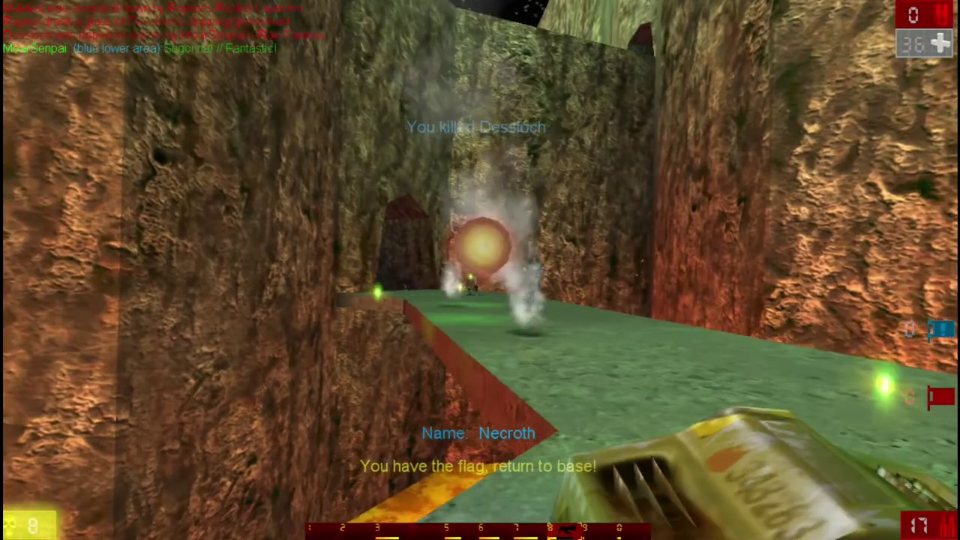
{"action": "key", "text": "w"}
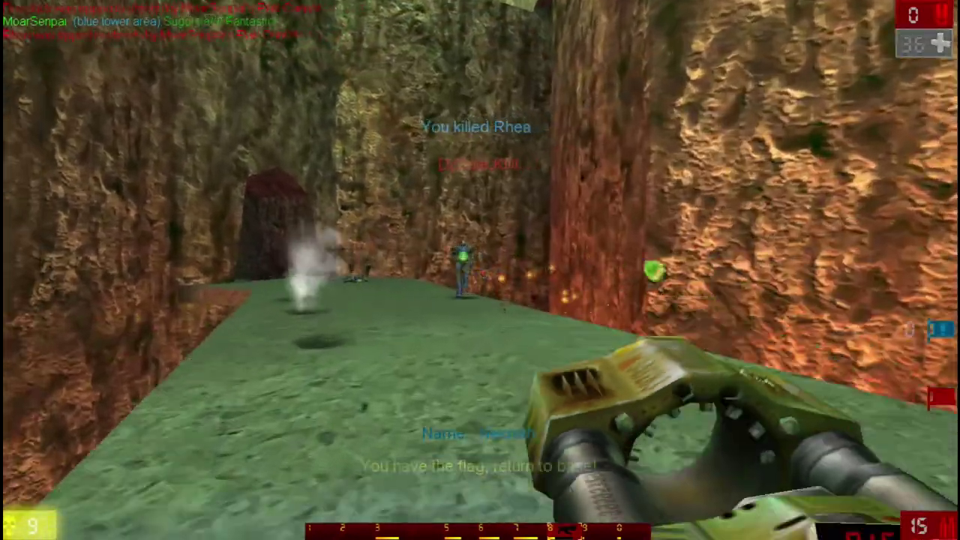
{"action": "key", "text": "w"}
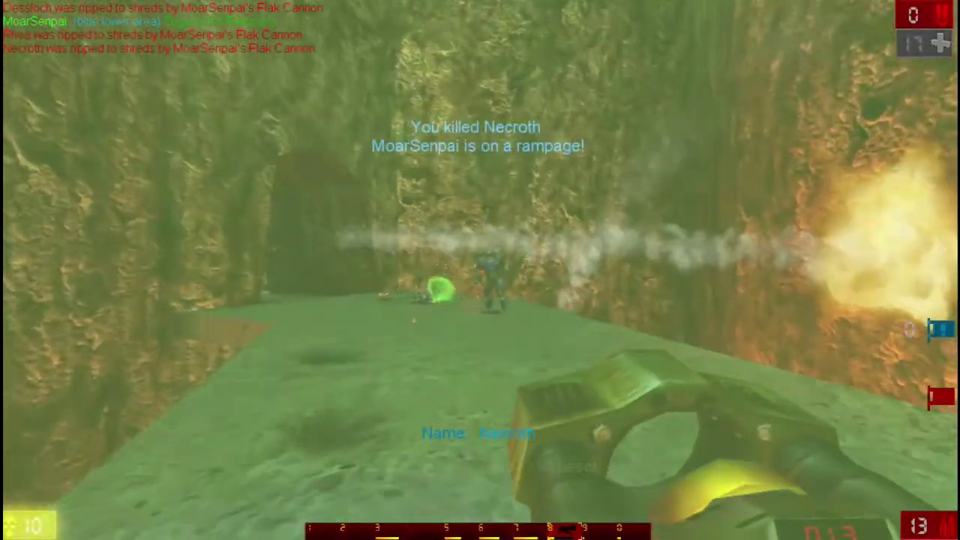
{"action": "key", "text": "w"}
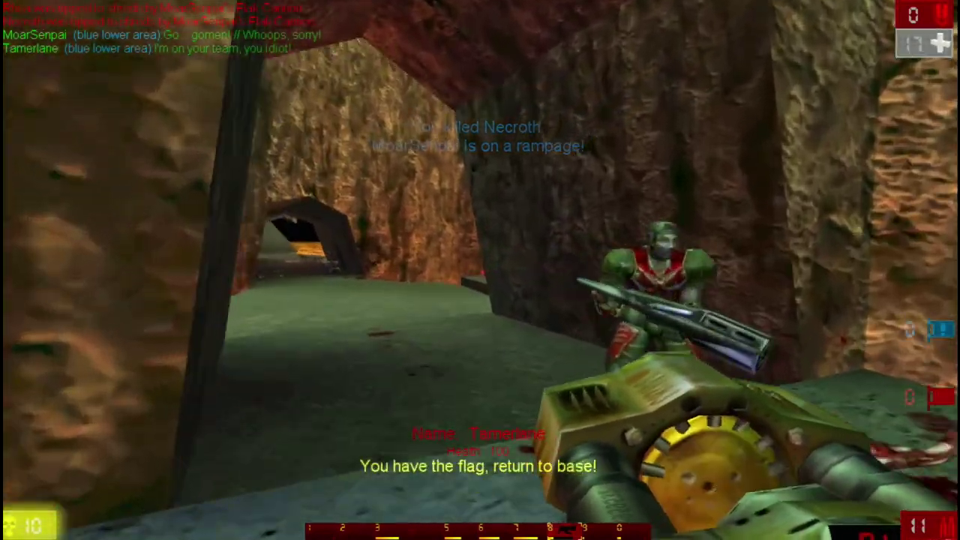
Carry the flag through the stone doorway and the rock tunnels to the outer ridge, collecting a Health Pack
{"action": "key", "text": "w"}
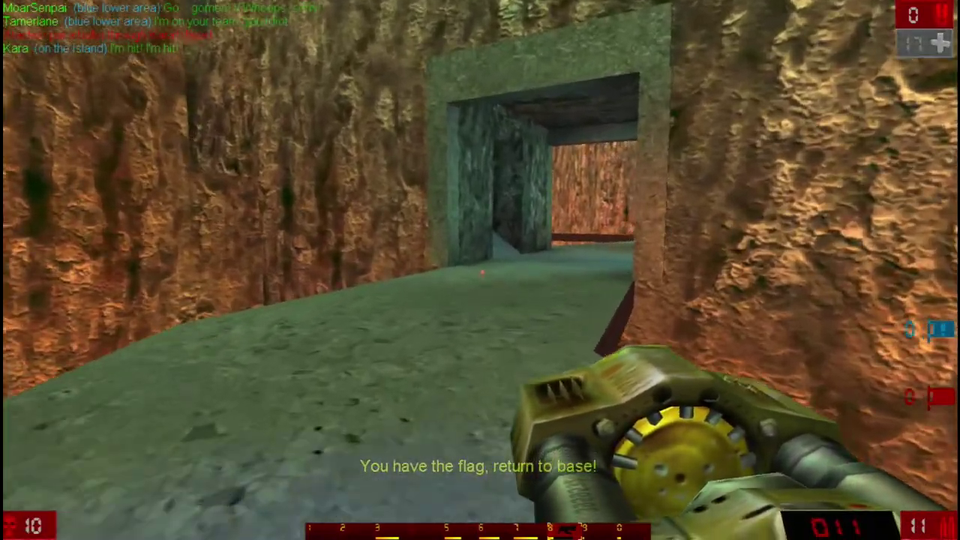
{"action": "key", "text": "w"}
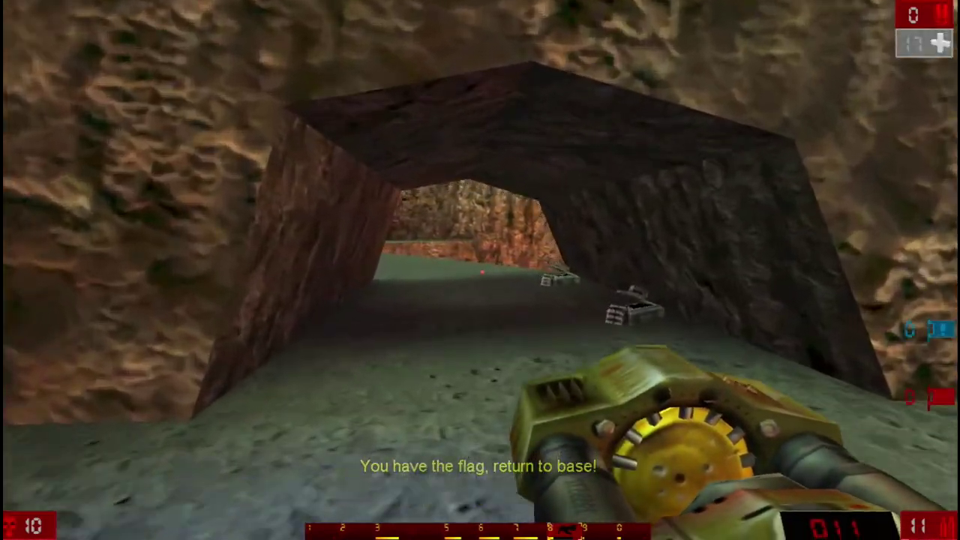
{"action": "key", "text": "w"}
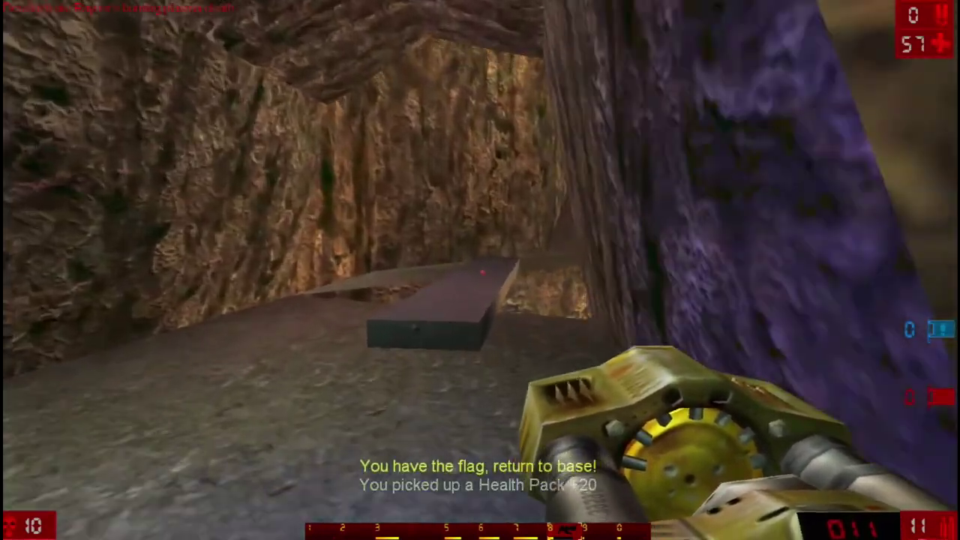
{"action": "key", "text": "w"}
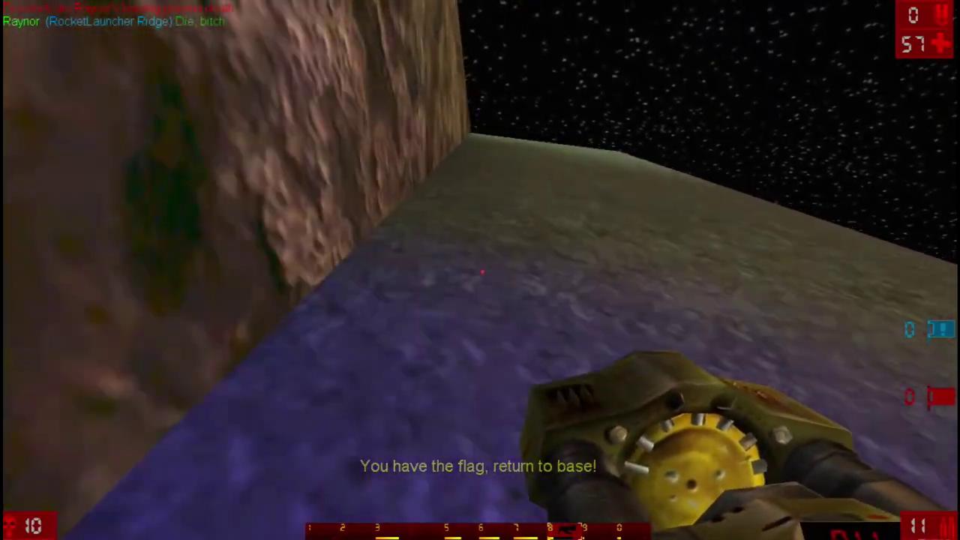
Carry the blue flag off the ridge and across the green ground to the corner pillar of the red fortress
{"action": "key", "text": "w"}
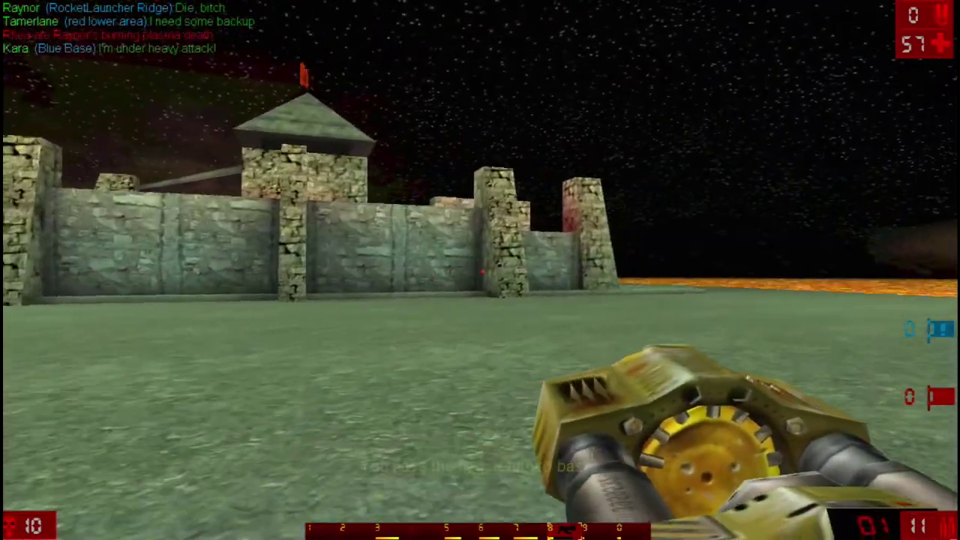
{"action": "key", "text": "w"}
{"action": "key", "text": "w"}
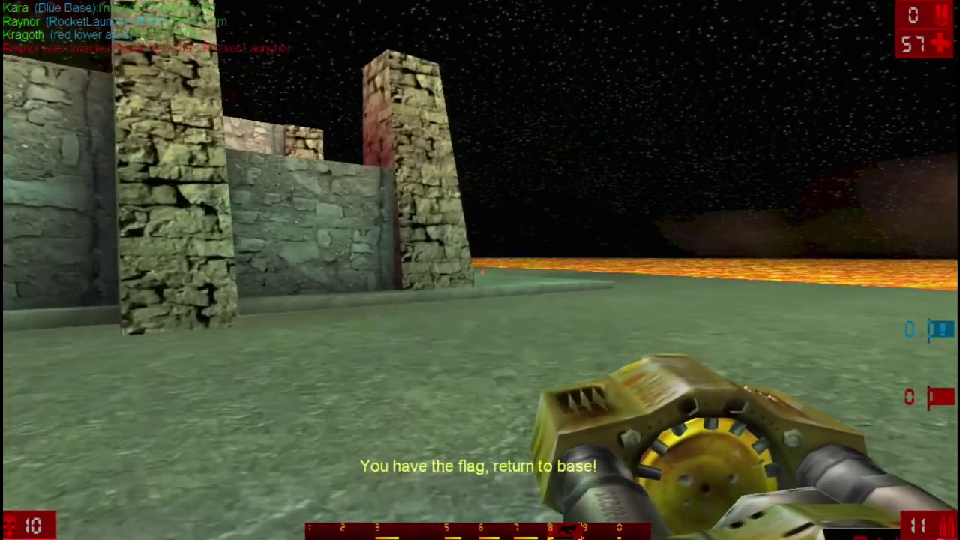
{"action": "key", "text": "w"}
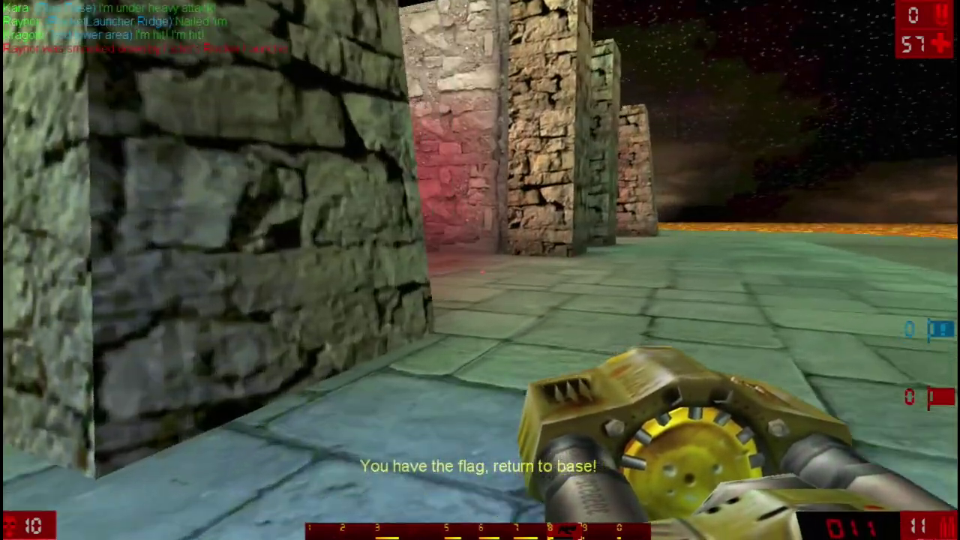
Enter the red fortress through the stone passage and carry the blue flag to the red flag stand to capture it
{"action": "key", "text": "w"}
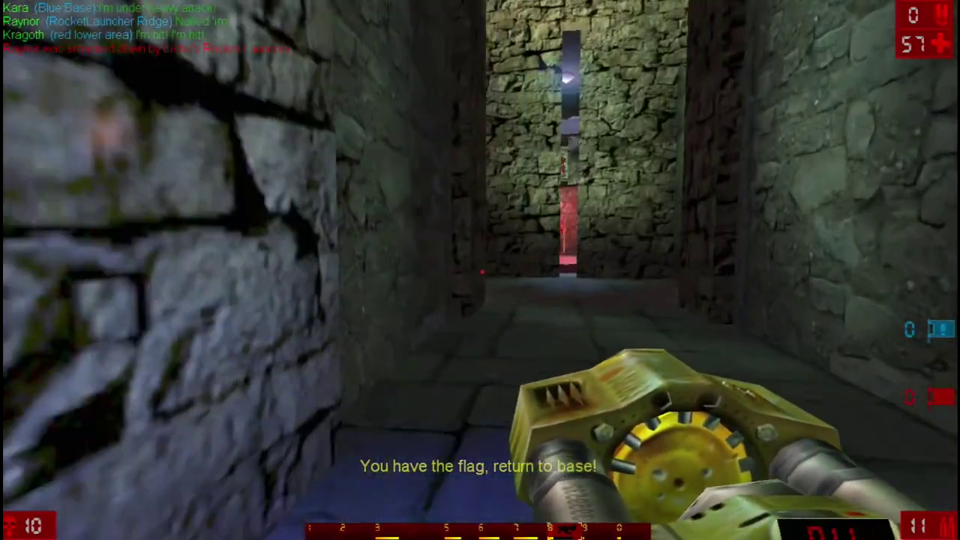
{"action": "key", "text": "w"}
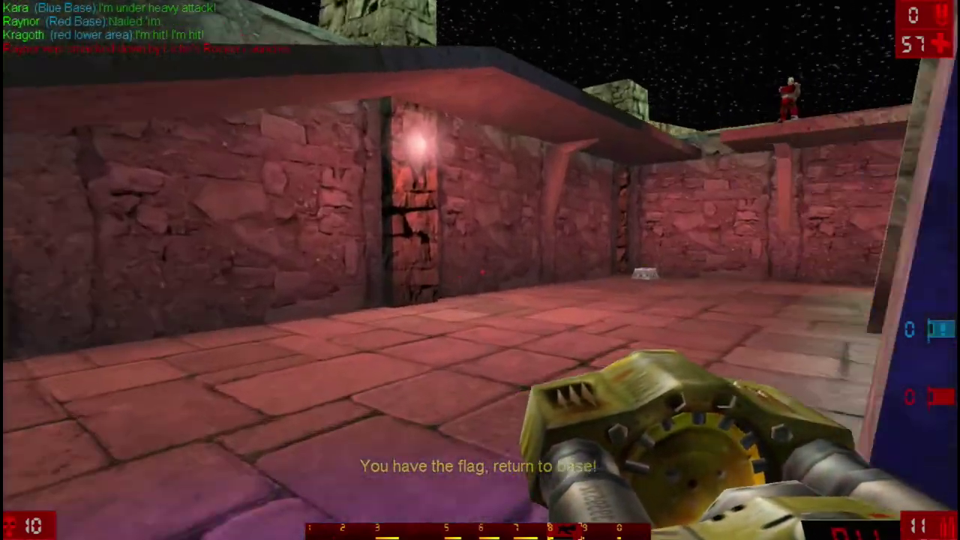
{"action": "key", "text": "w"}
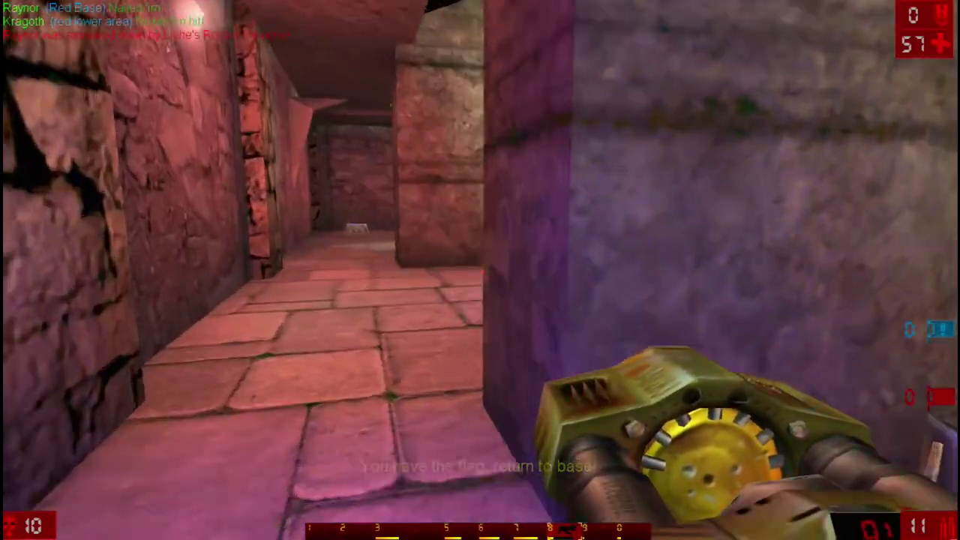
{"action": "key", "text": "w"}
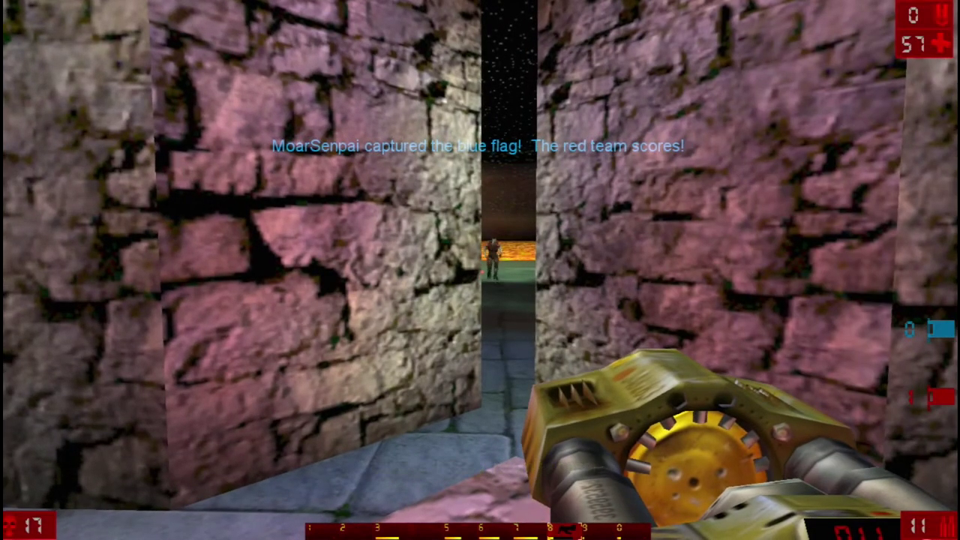
Quit the game to the Windows desktop and confirm the exit
{"action": "key", "text": "Escape"}
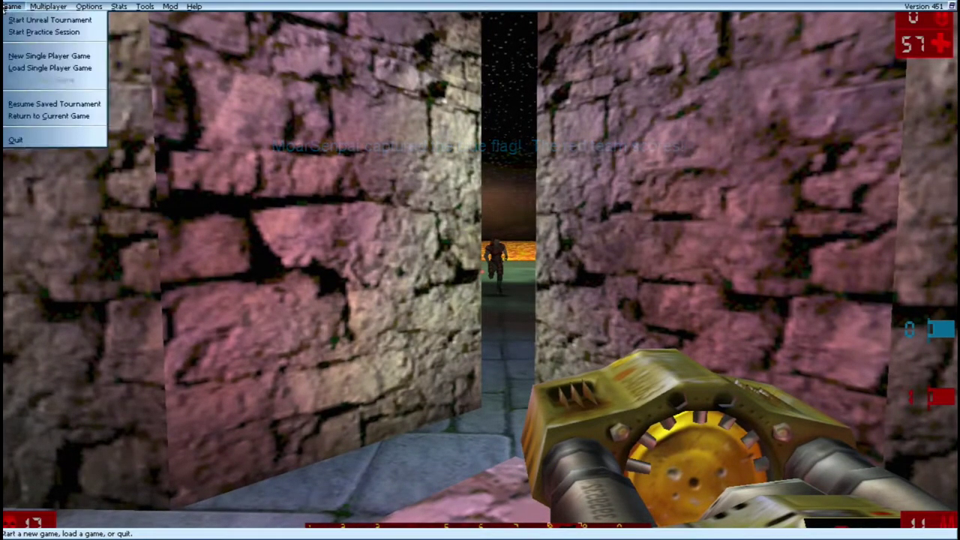
{"action": "left_click", "coordinate": [75, 141]}
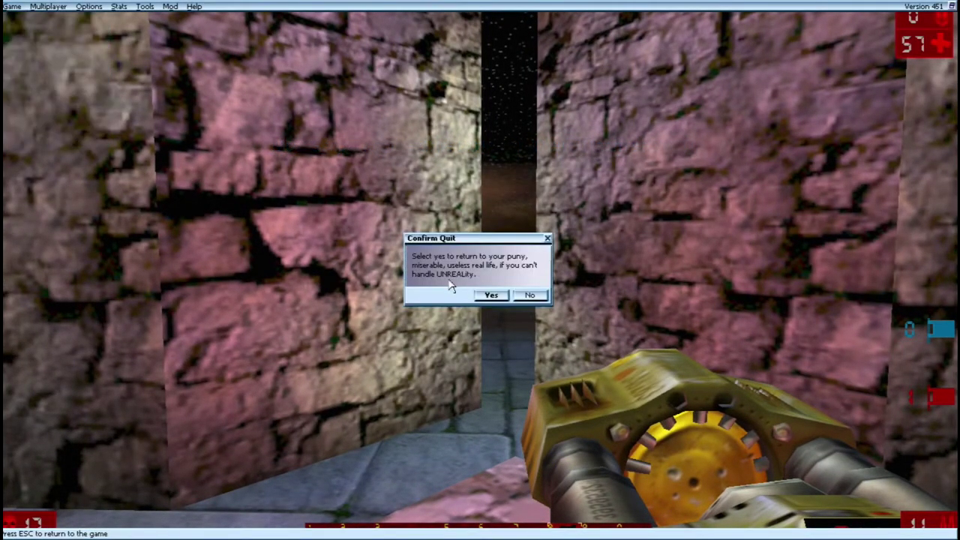
{"action": "left_click", "coordinate": [492, 297]}
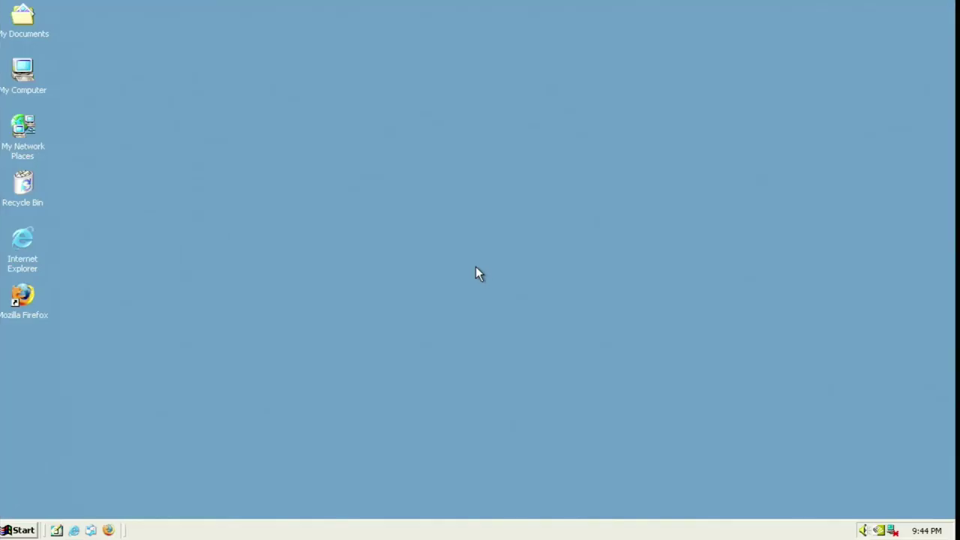